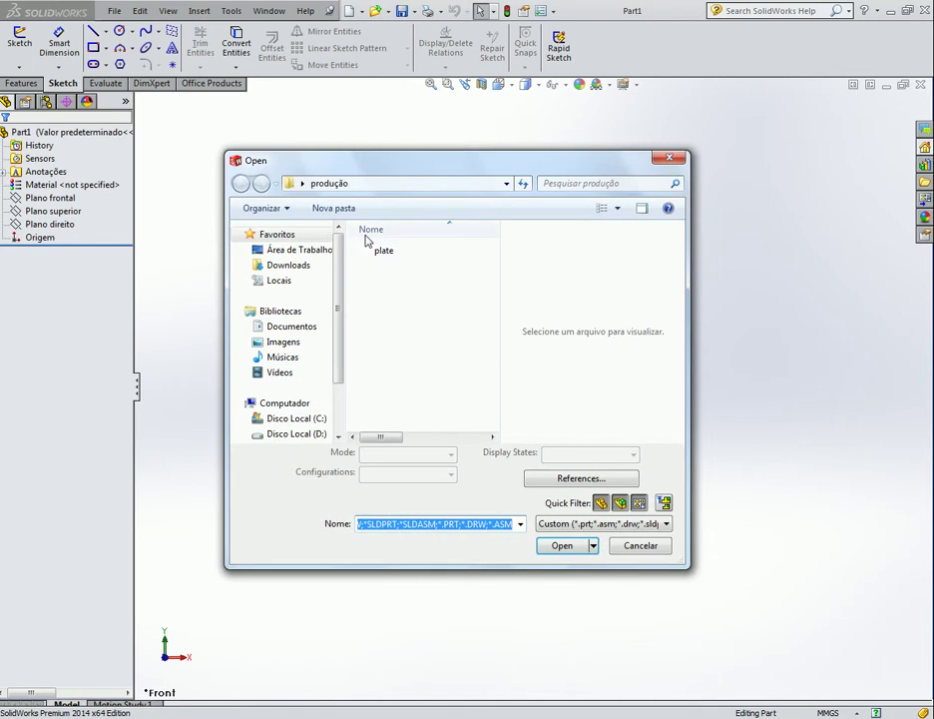
Open the choose-1 part from C:\SolidWorks Training Files\Essentials\Lesson03\Case Study\Choose Profile Parts.
left_click(292, 419)
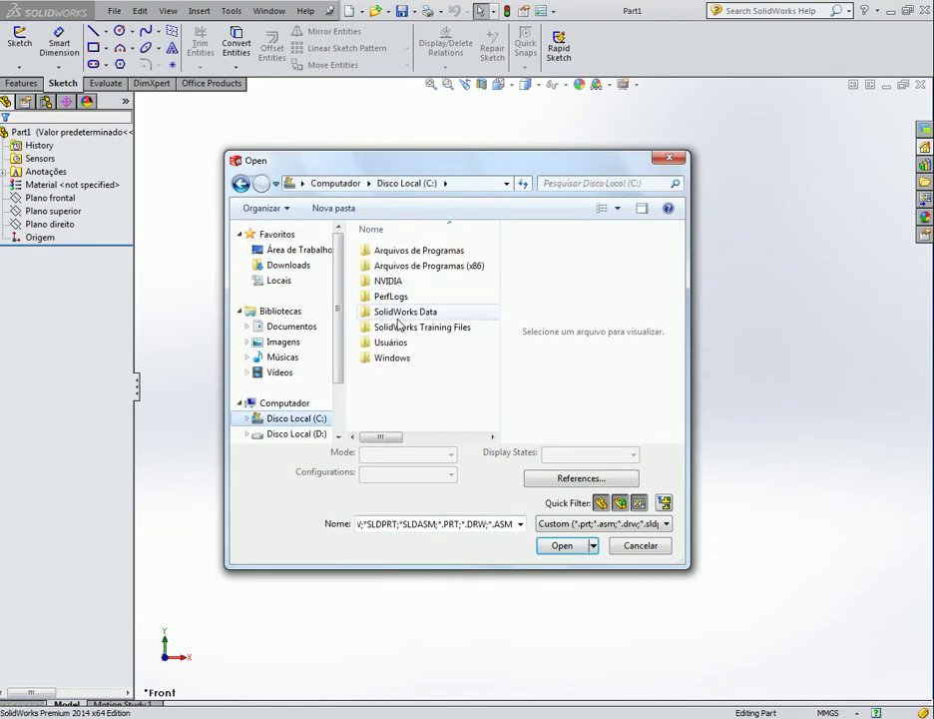
double_click(367, 328)
double_click(385, 281)
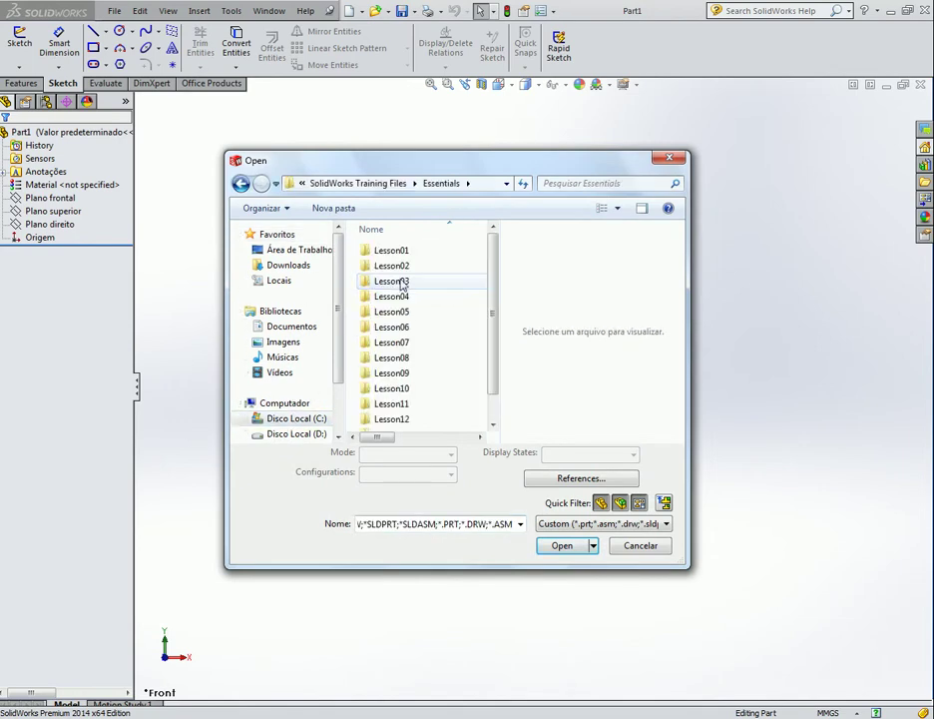
double_click(395, 277)
double_click(390, 251)
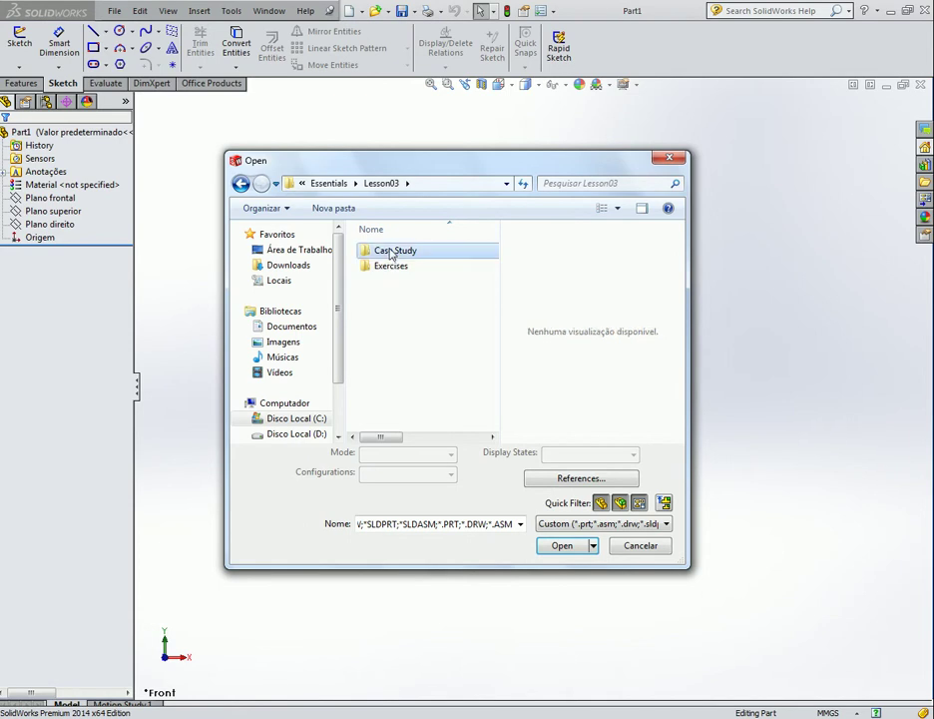
double_click(389, 265)
left_click(389, 254)
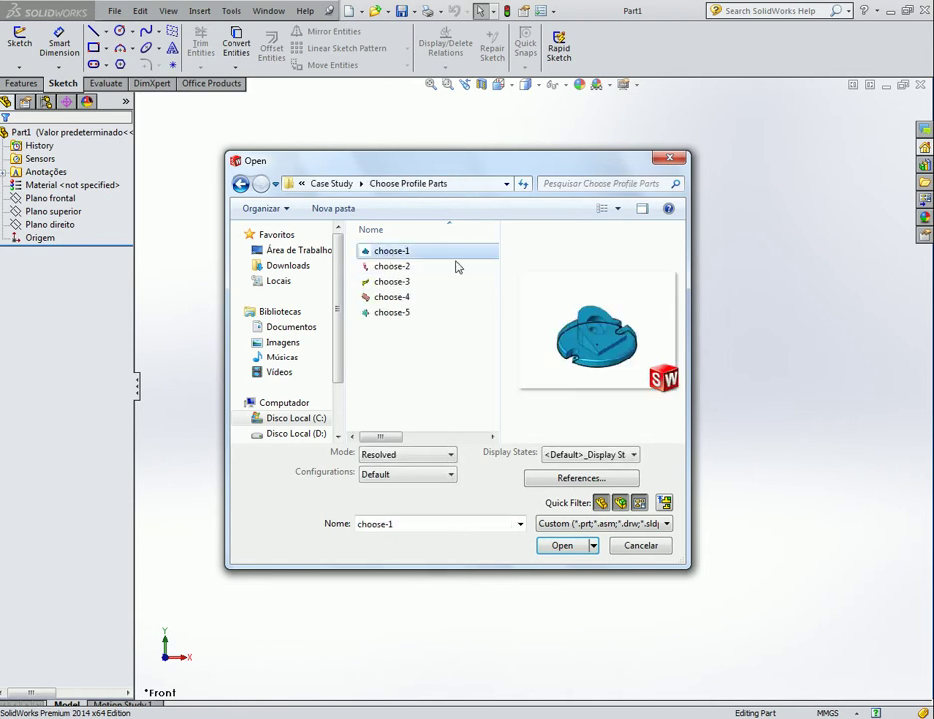
double_click(377, 250)
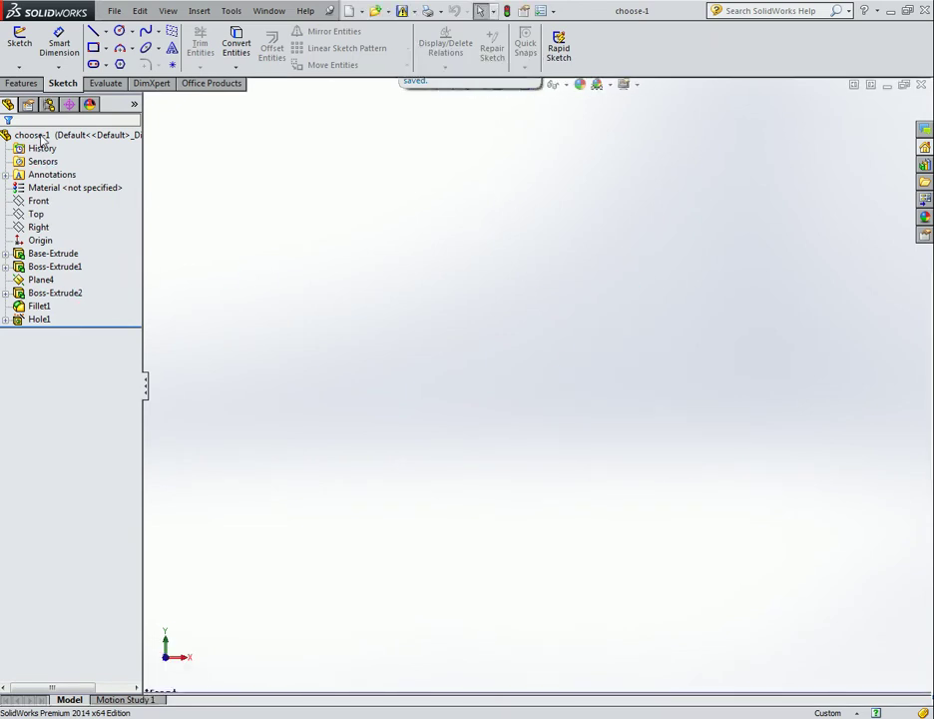
Roll the part back to just after Base-Extrude and hide its base sketch, Sketch1.
scroll(711, 427, "down", 2)
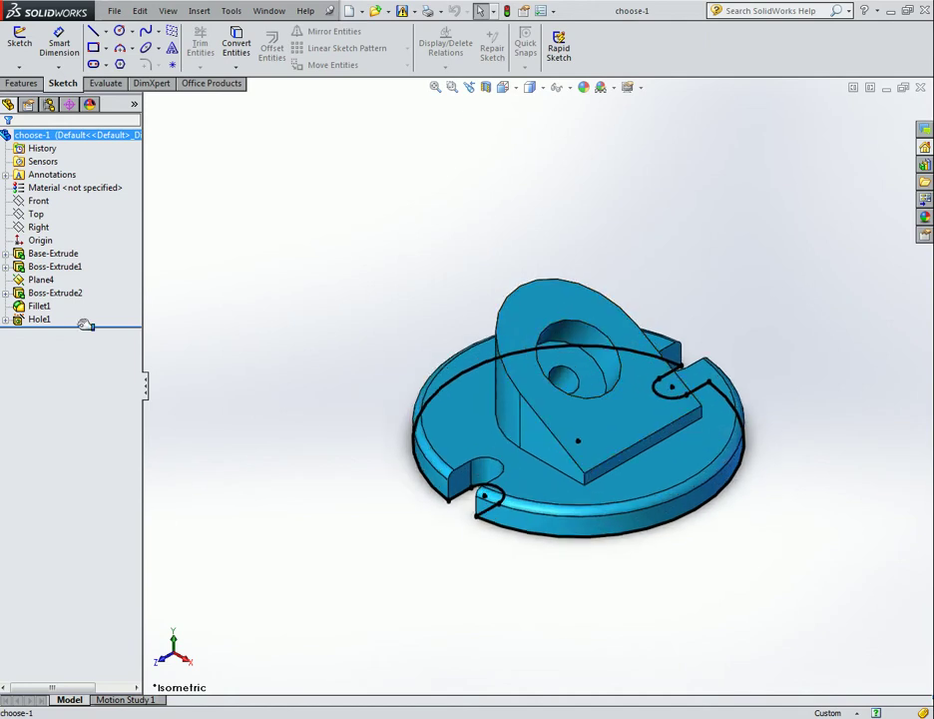
left_click_drag(84, 325, 85, 260)
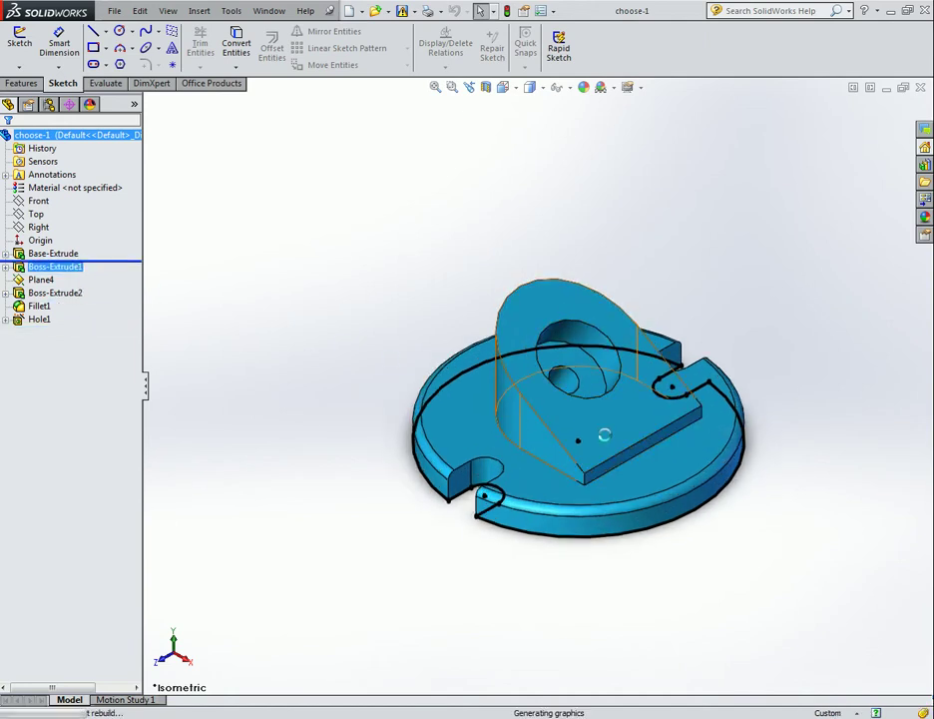
middle_click_drag(734, 275, 713, 292)
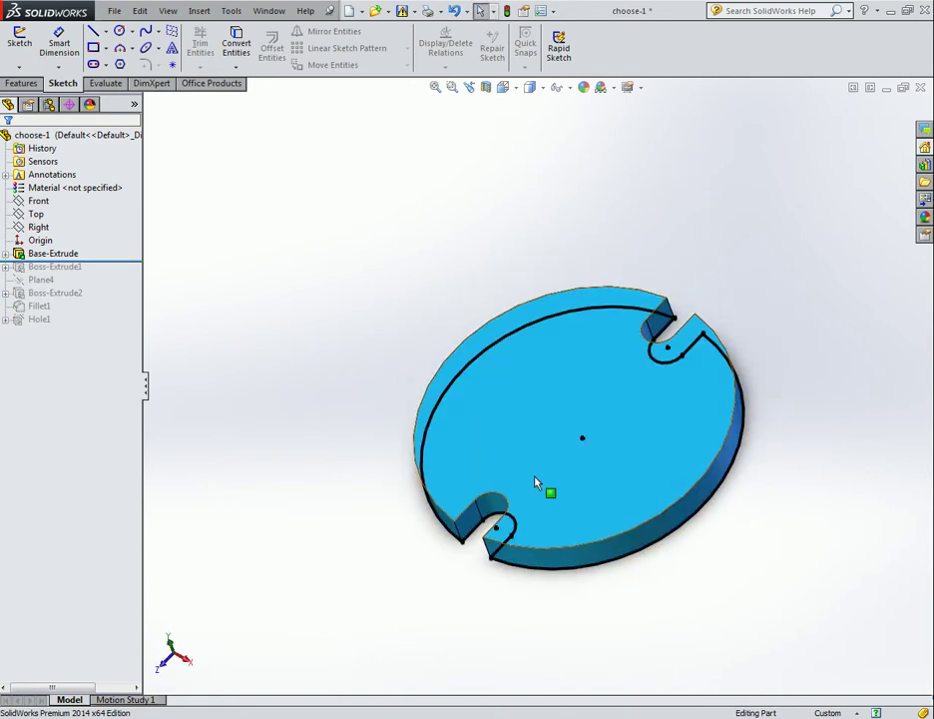
left_click(6, 253)
left_click(45, 267)
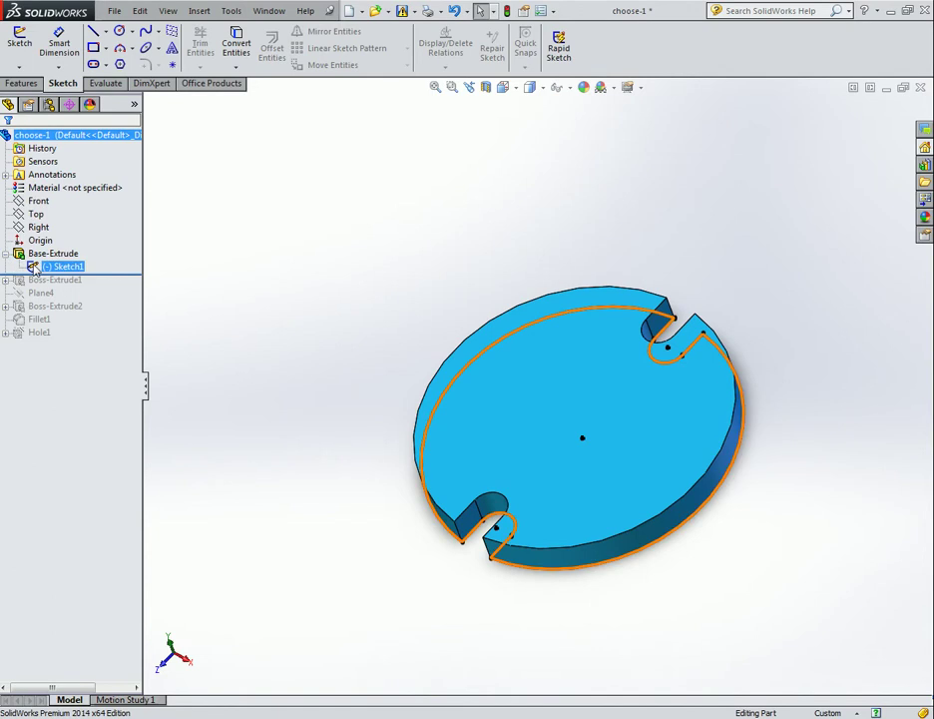
right_click(45, 267)
left_click(44, 243)
mouse_move(285, 281)
middle_mouse_down()
mouse_move(320, 178)
mouse_move(344, 140)
mouse_move(281, 279)
mouse_move(277, 340)
mouse_move(337, 389)
mouse_move(309, 257)
mouse_move(295, 253)
middle_mouse_up()
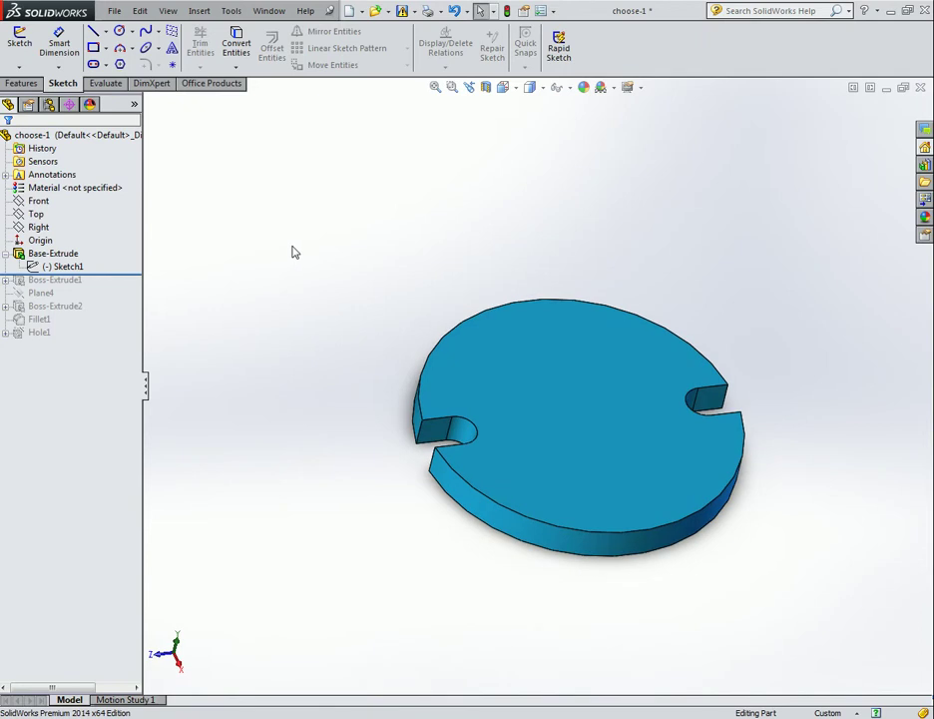
key("ctrl+7")
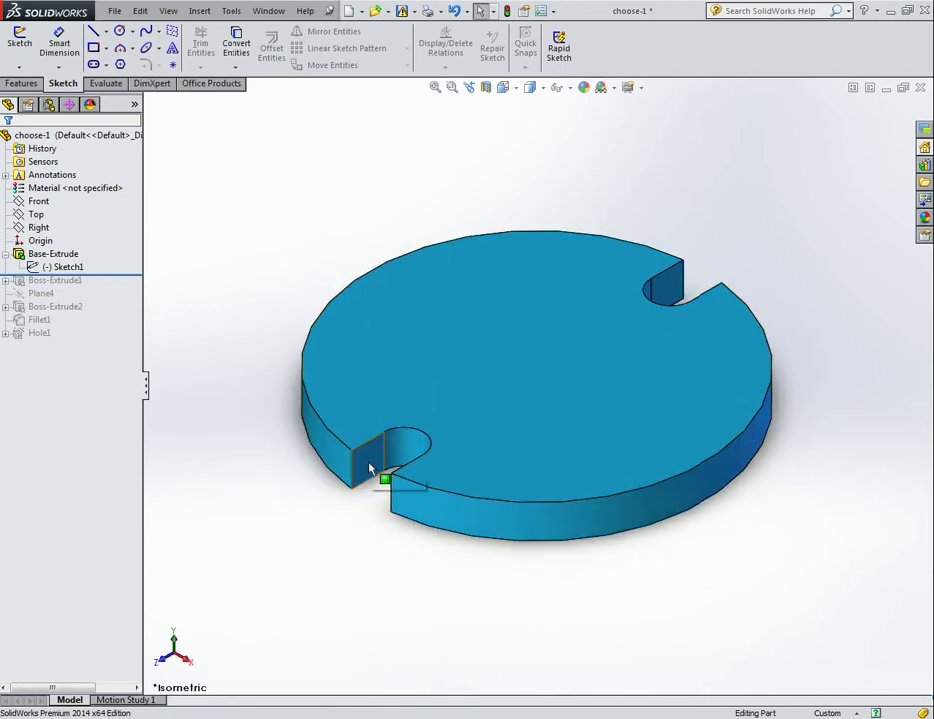
Show Sketch1 of the Base-Extrude feature again.
left_click(58, 269)
right_click(44, 270)
left_click(42, 241)
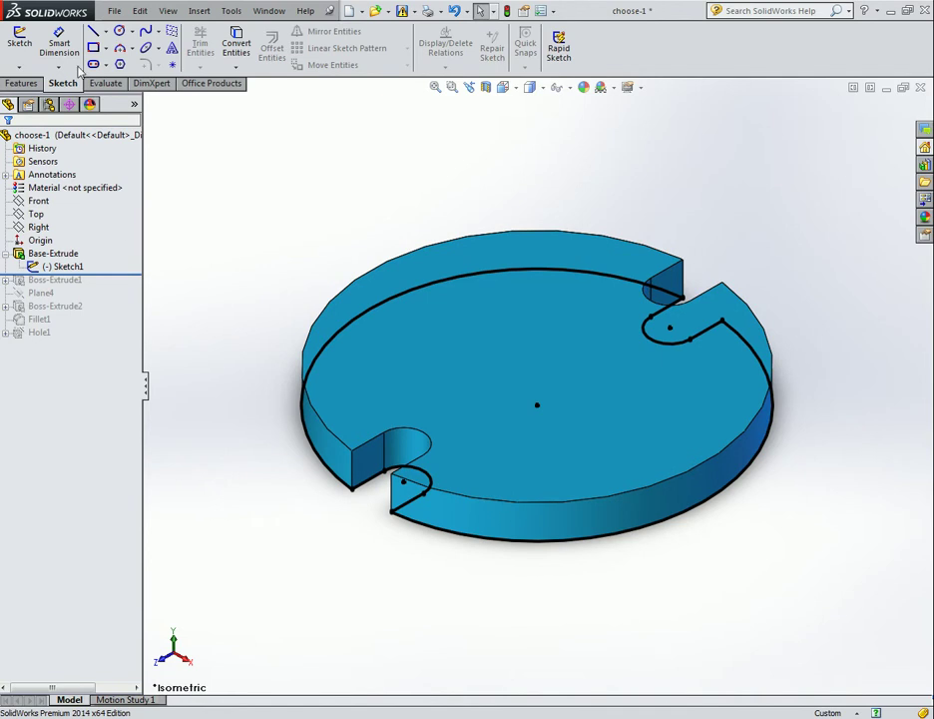
scroll(486, 273, "up", 3)
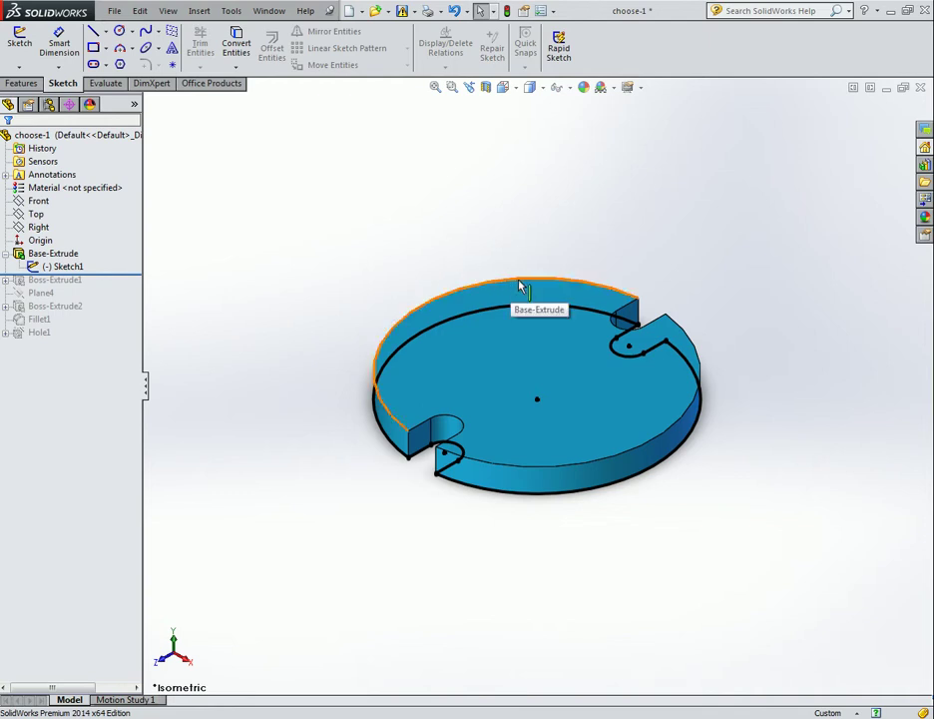
Close the choose-1 part without saving the changes and reopen it from the Choose Profile Parts folder.
left_click(920, 87)
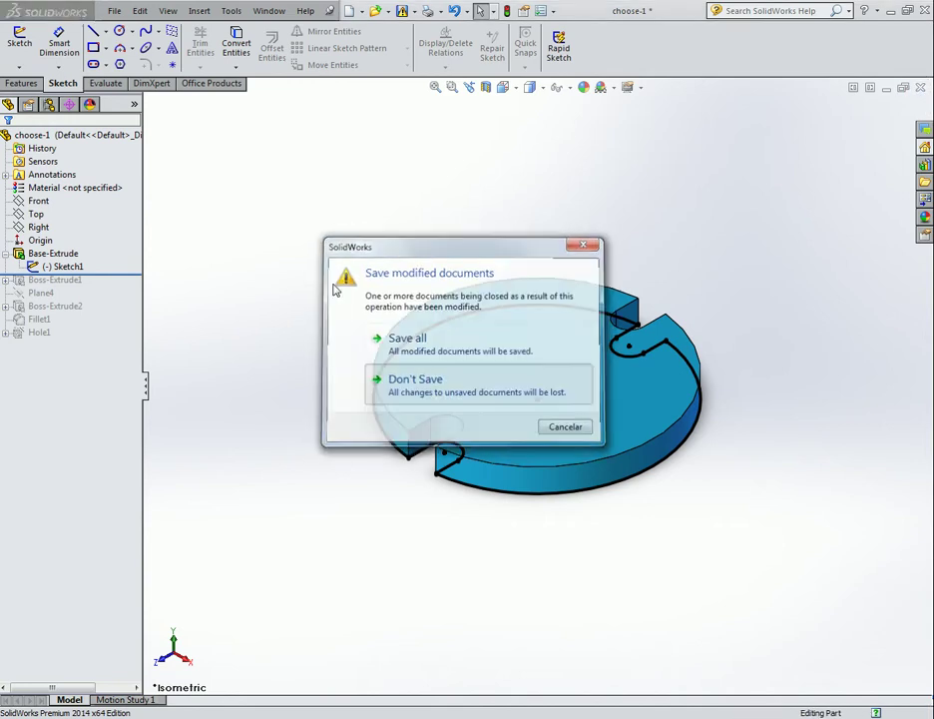
left_click(416, 381)
left_click(115, 11)
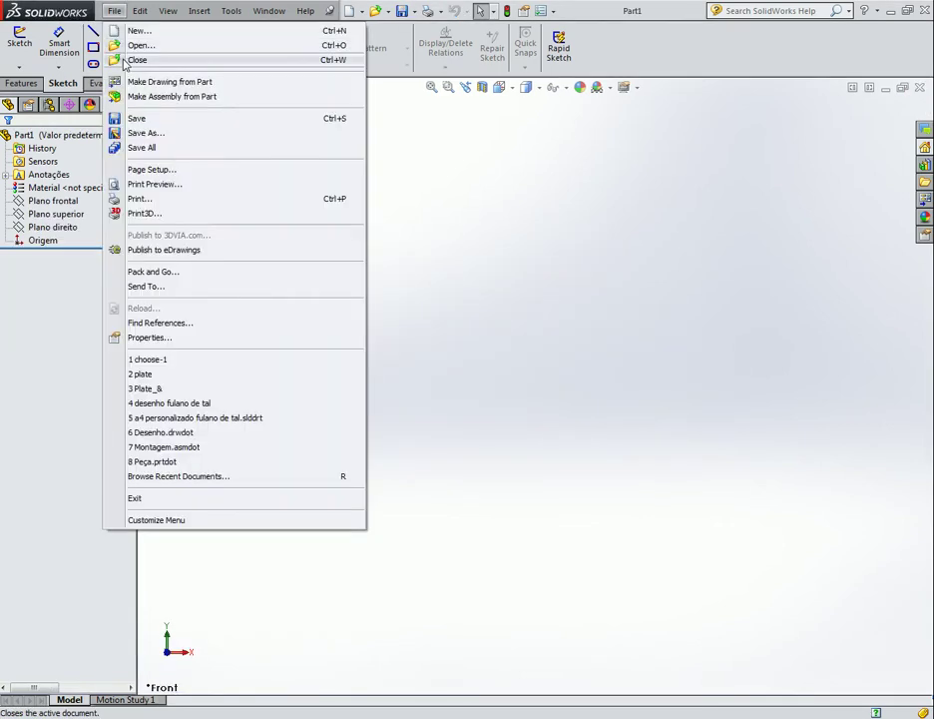
left_click(137, 46)
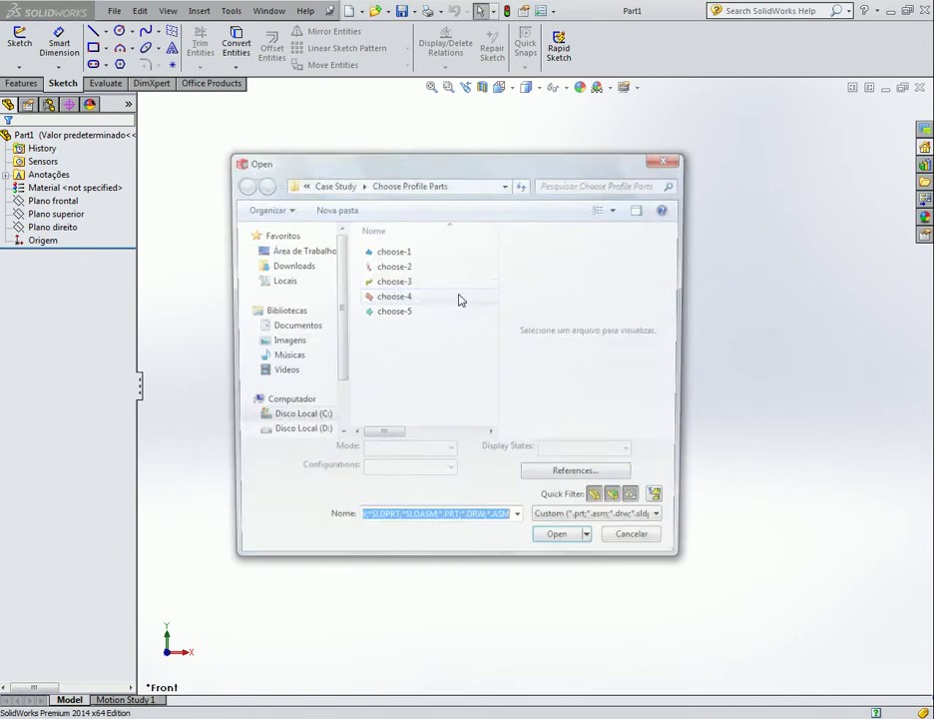
left_click(384, 265)
left_click(376, 253)
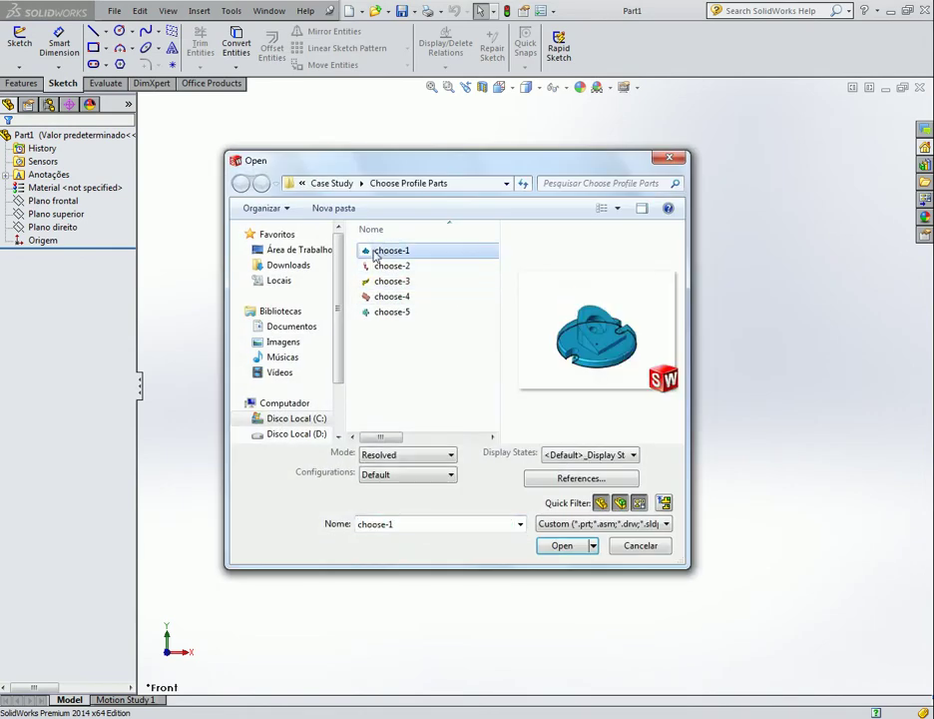
double_click(376, 252)
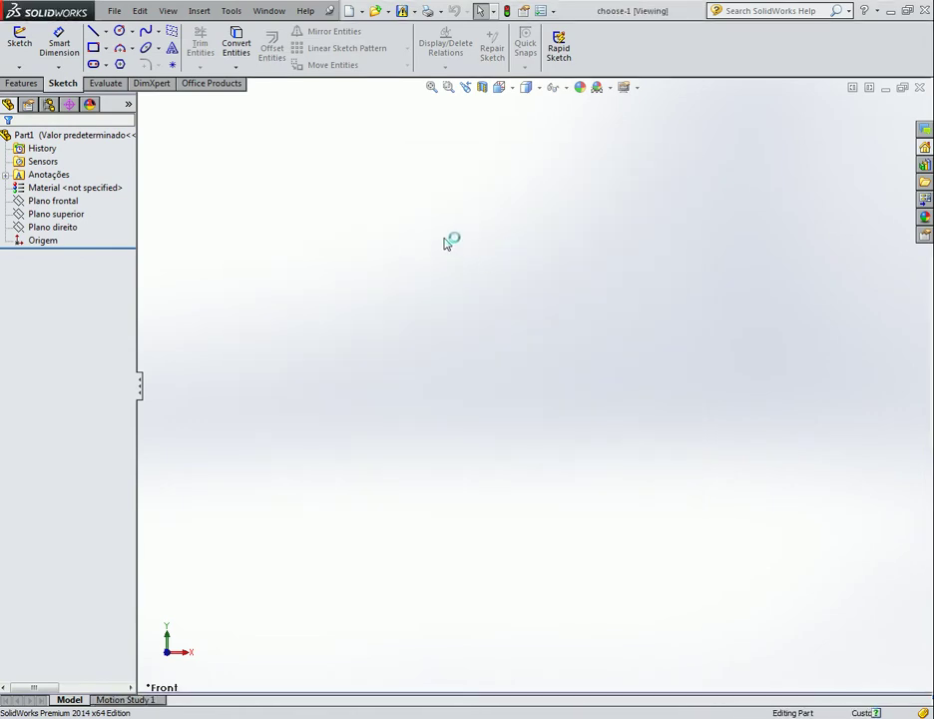
Tile the choose-1 document window and shrink it to a small window in the upper-left corner of the workspace.
left_click(853, 88)
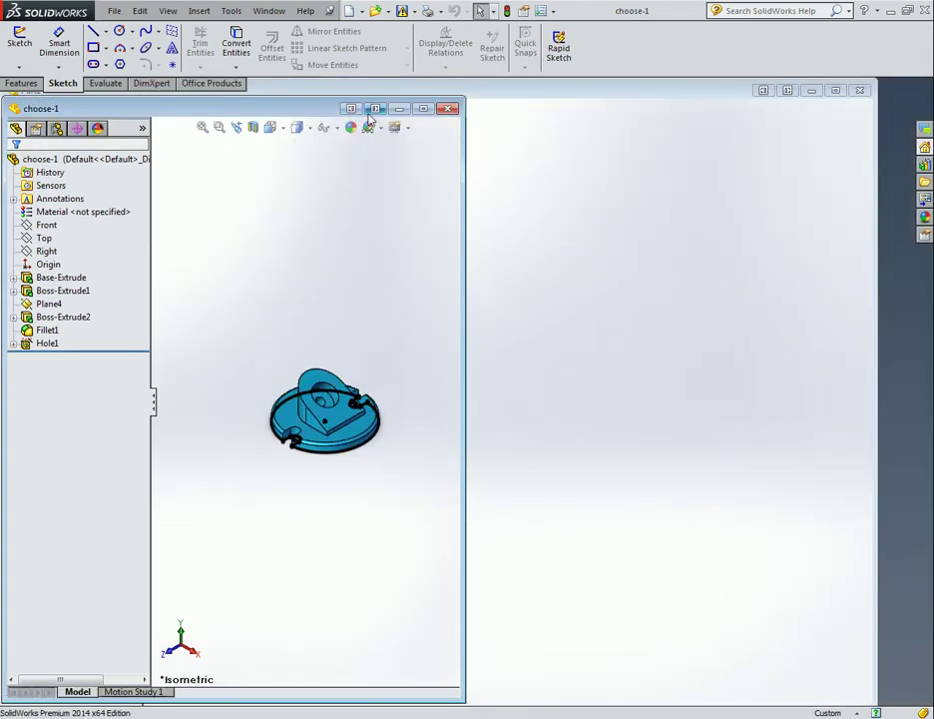
left_click_drag(464, 699, 271, 315)
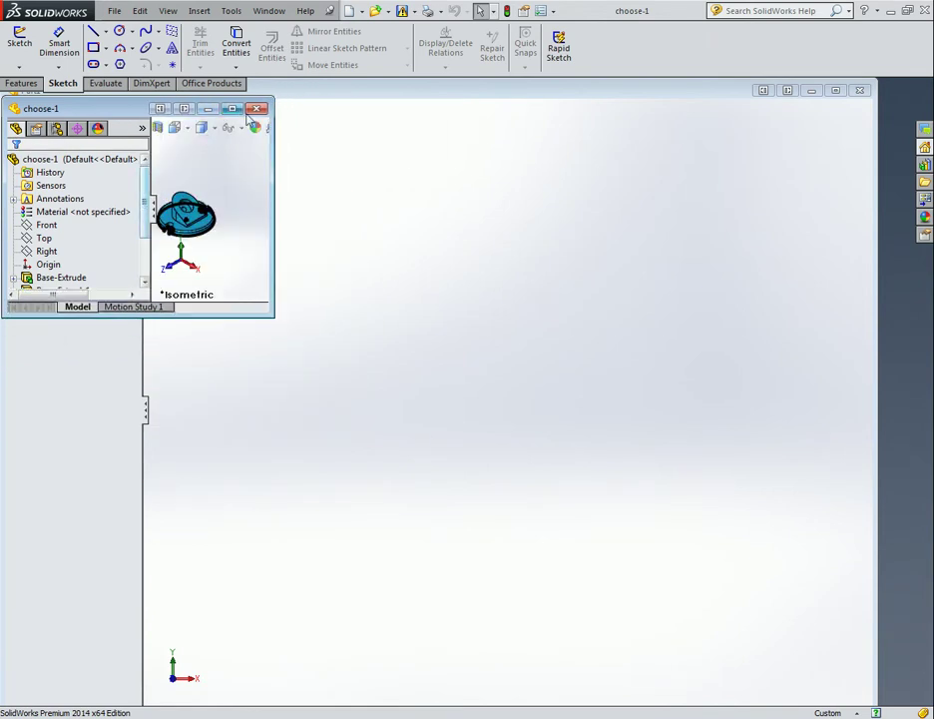
Open the choose-2 part from the Choose Profile Parts folder.
left_click(125, 12)
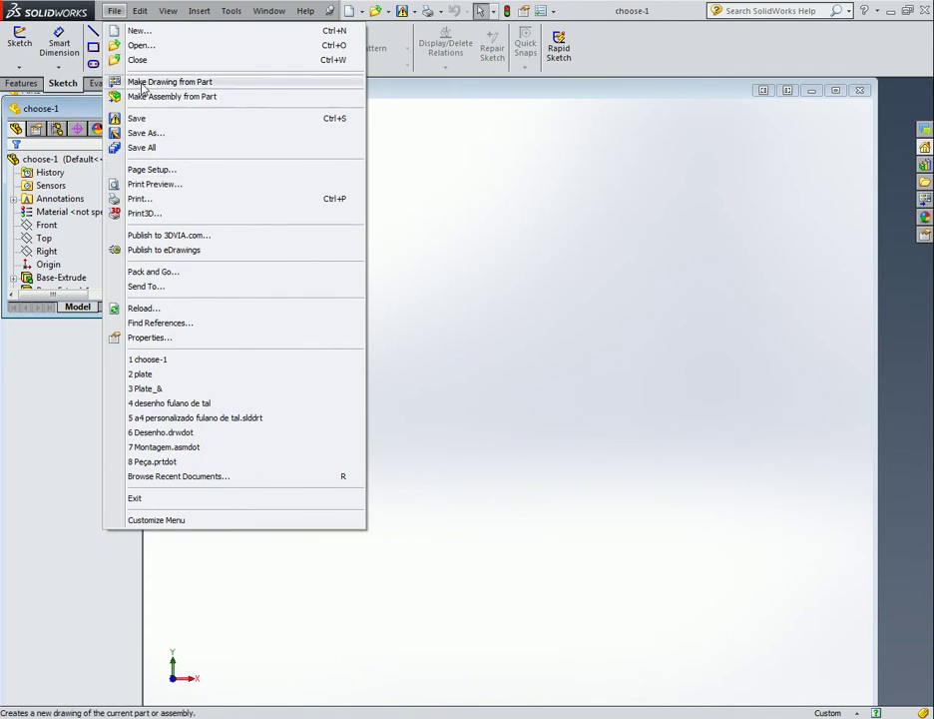
left_click(414, 187)
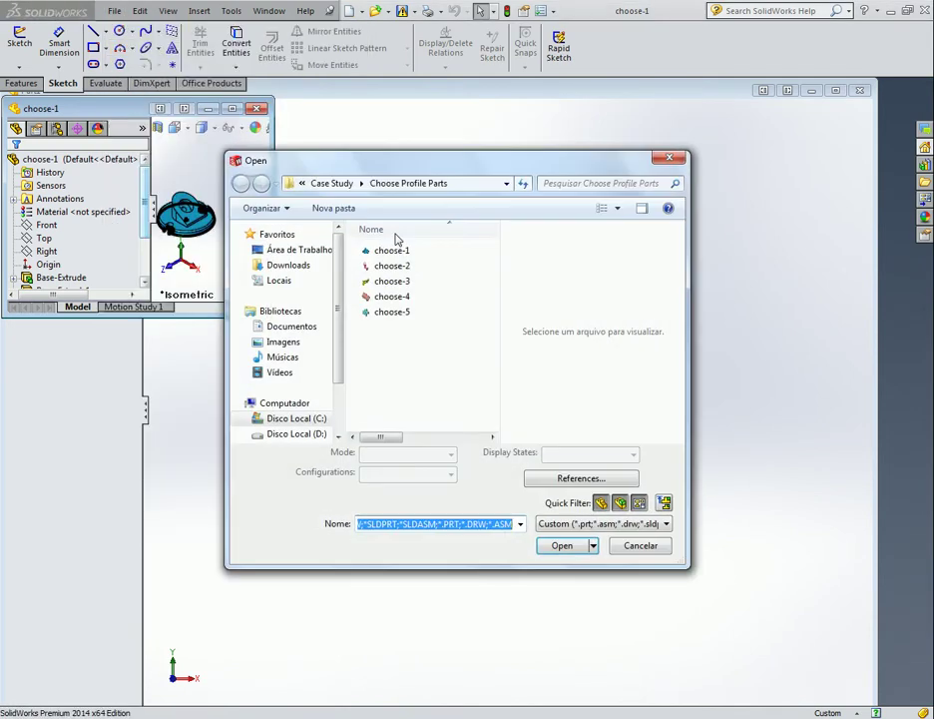
left_click(379, 267)
double_click(379, 266)
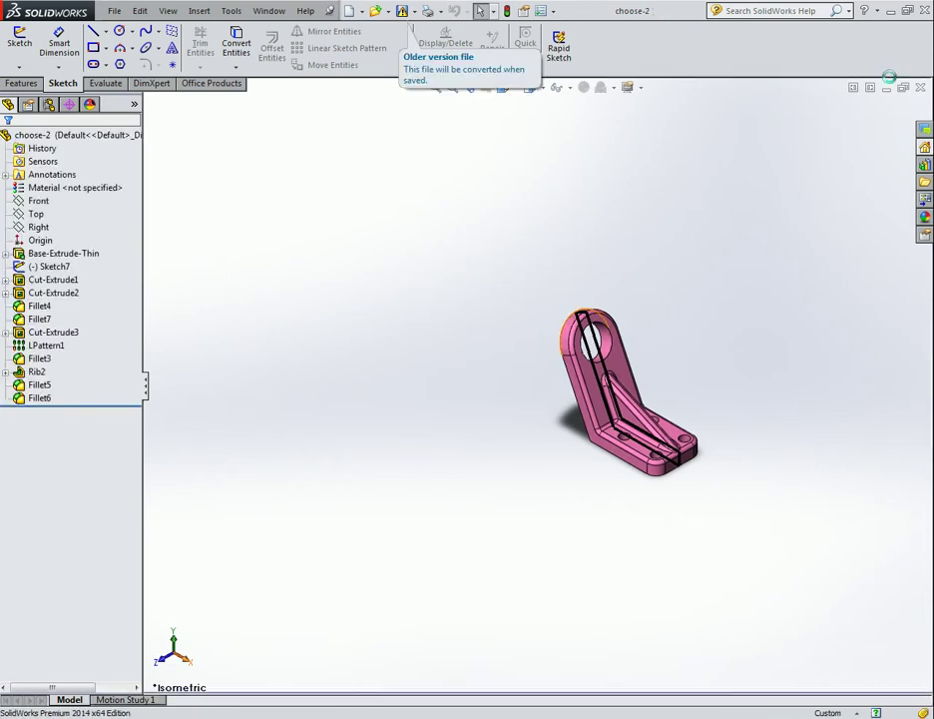
Tile the choose-2 document window to half the workspace and inspect the bracket and its profile sketch up close, ending in isometric view.
left_click(870, 88)
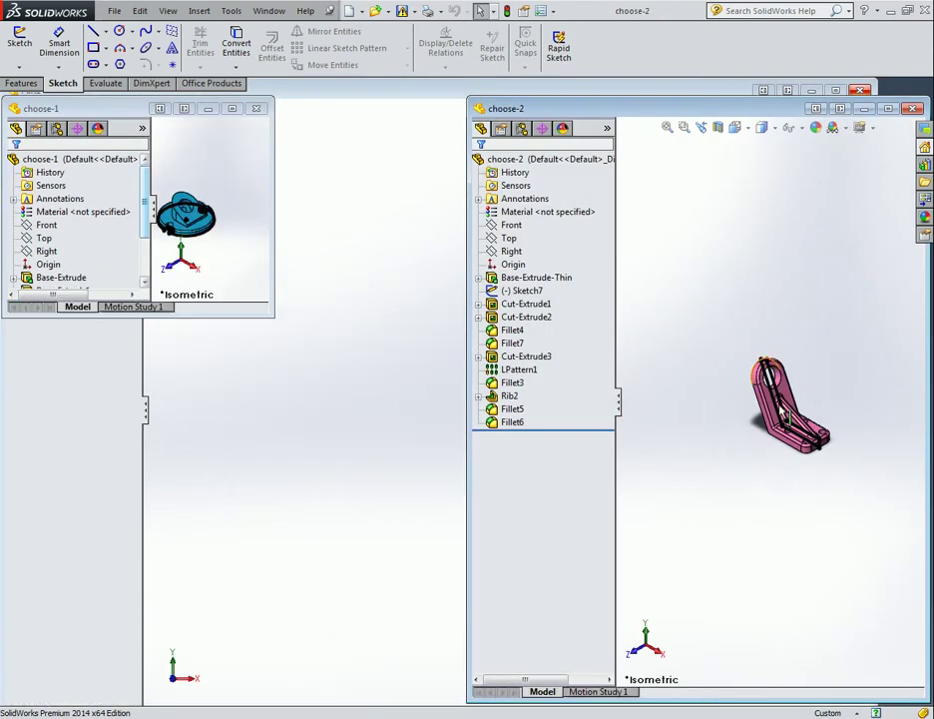
scroll(822, 449, "down", 8)
middle_click_drag(799, 359, 777, 359)
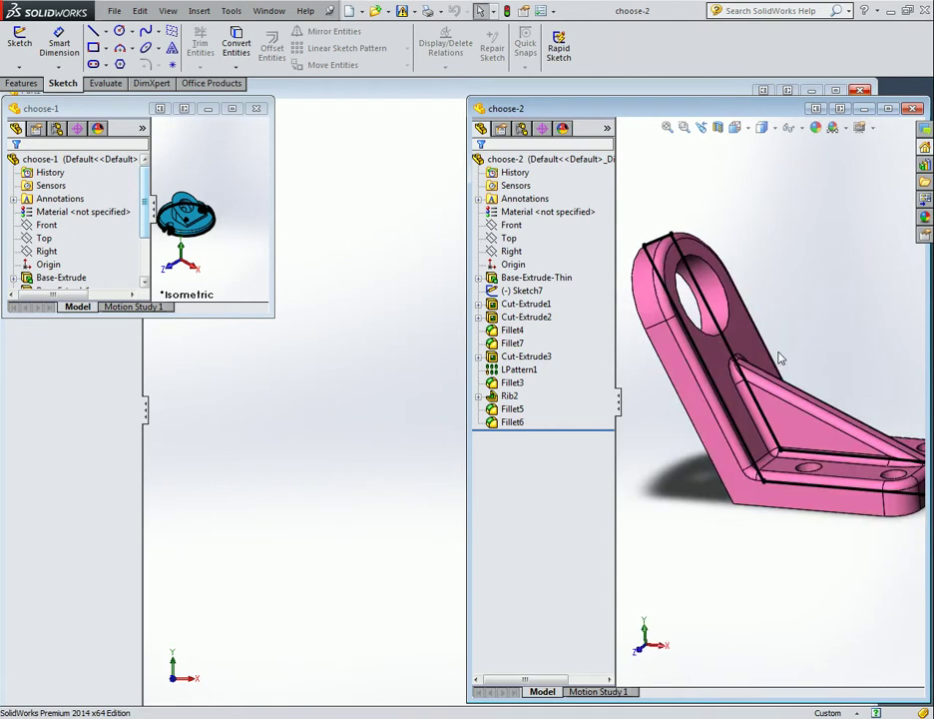
key("ctrl+7")
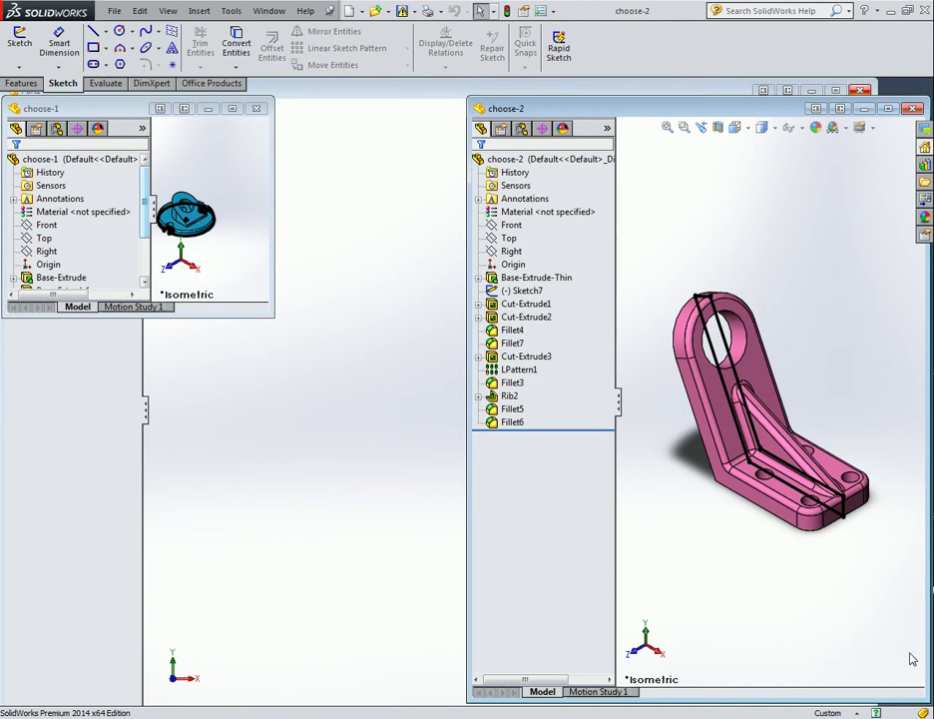
Shrink the choose-2 window, place it beside the choose-1 window, and fit both models to their windows.
left_click_drag(465, 702, 663, 287)
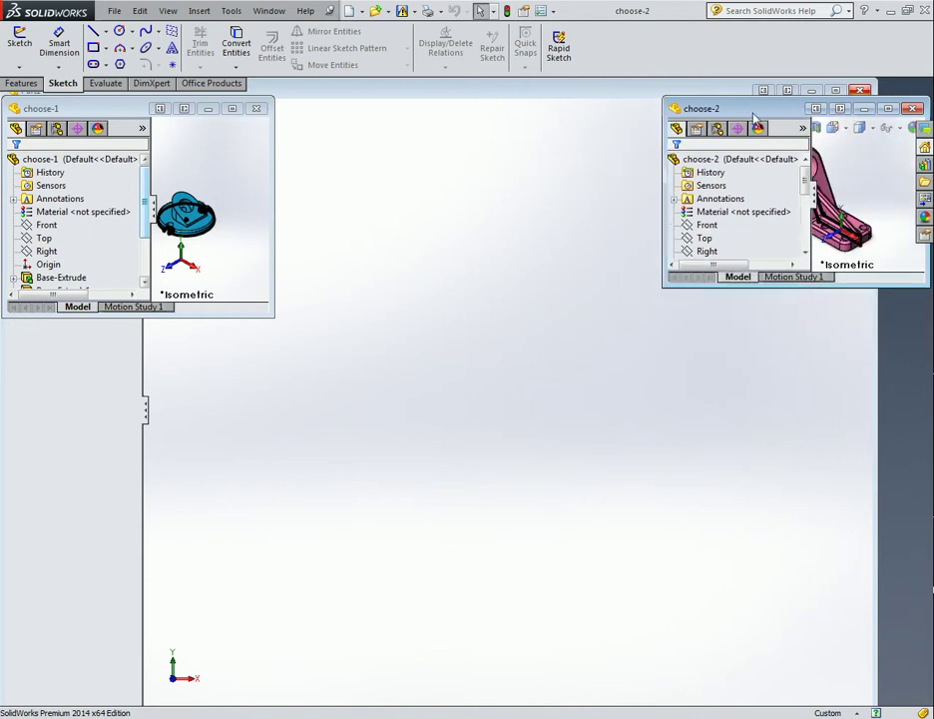
left_click_drag(771, 112, 428, 128)
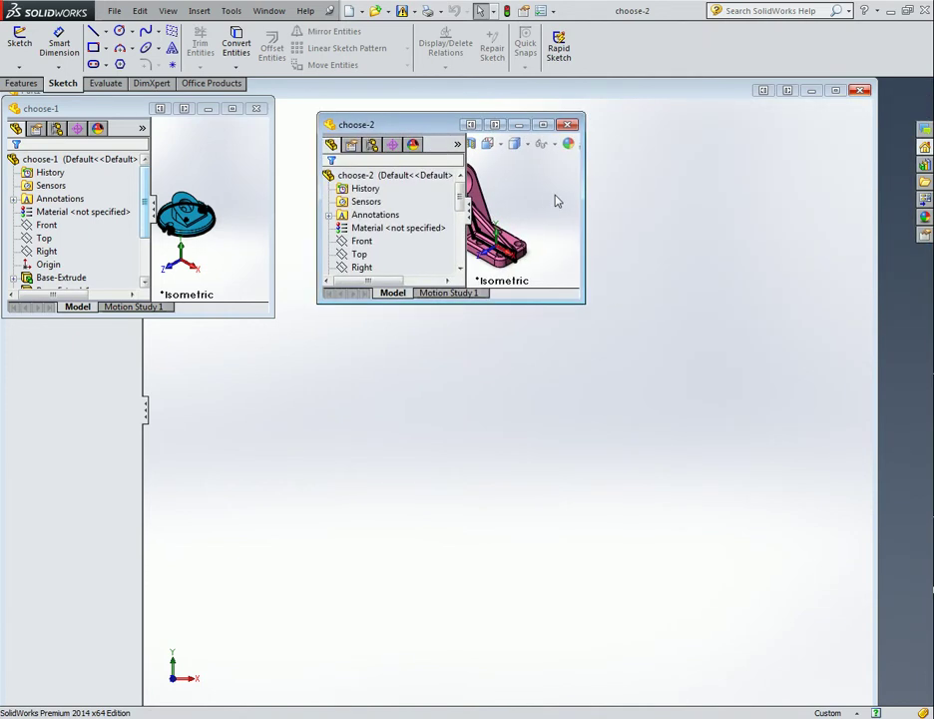
key("f")
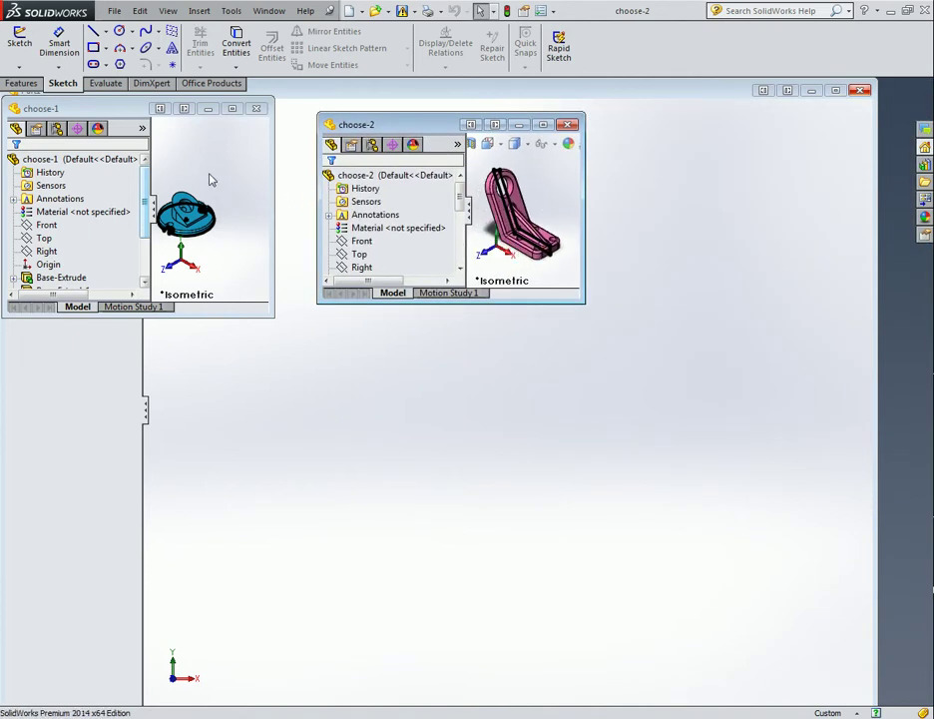
left_click(208, 180)
key("f")
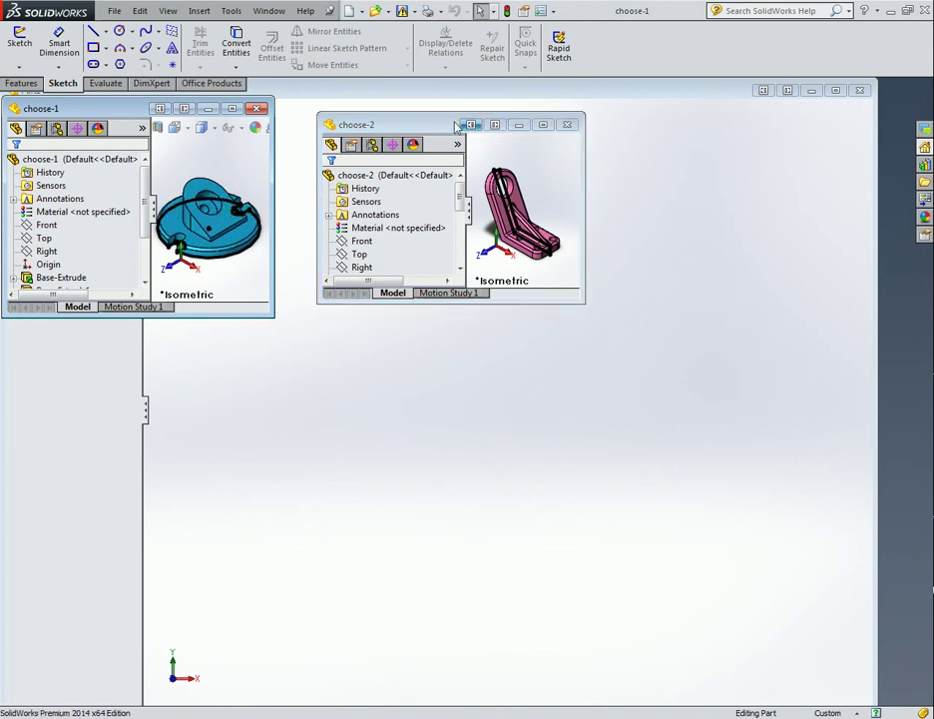
Open the choose-4 part from the Choose Profile Parts folder.
left_click(115, 11)
left_click(86, 42)
left_click(404, 297)
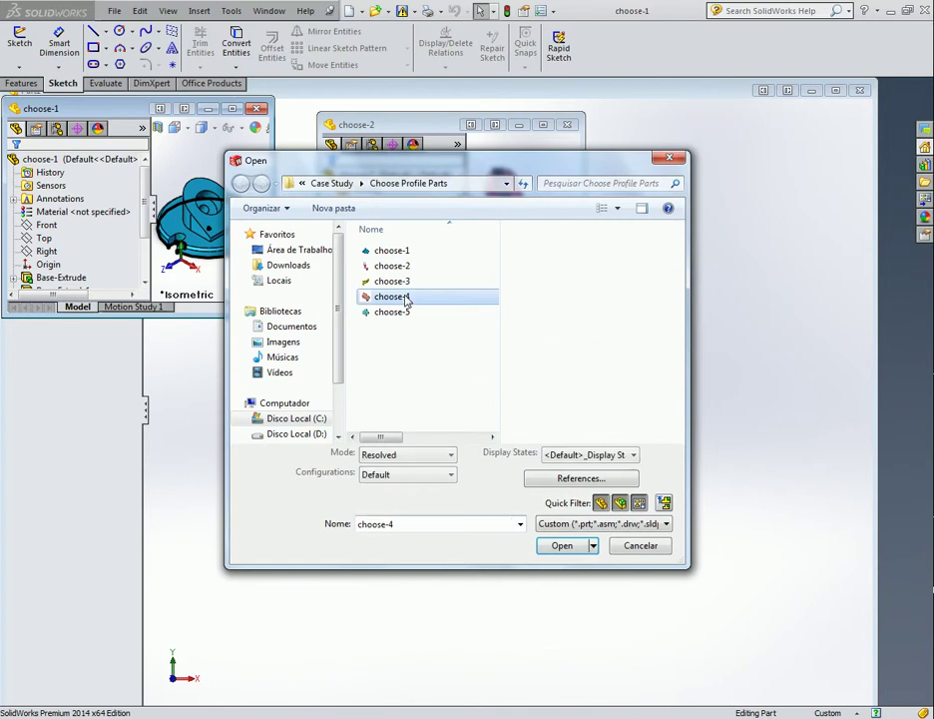
double_click(383, 298)
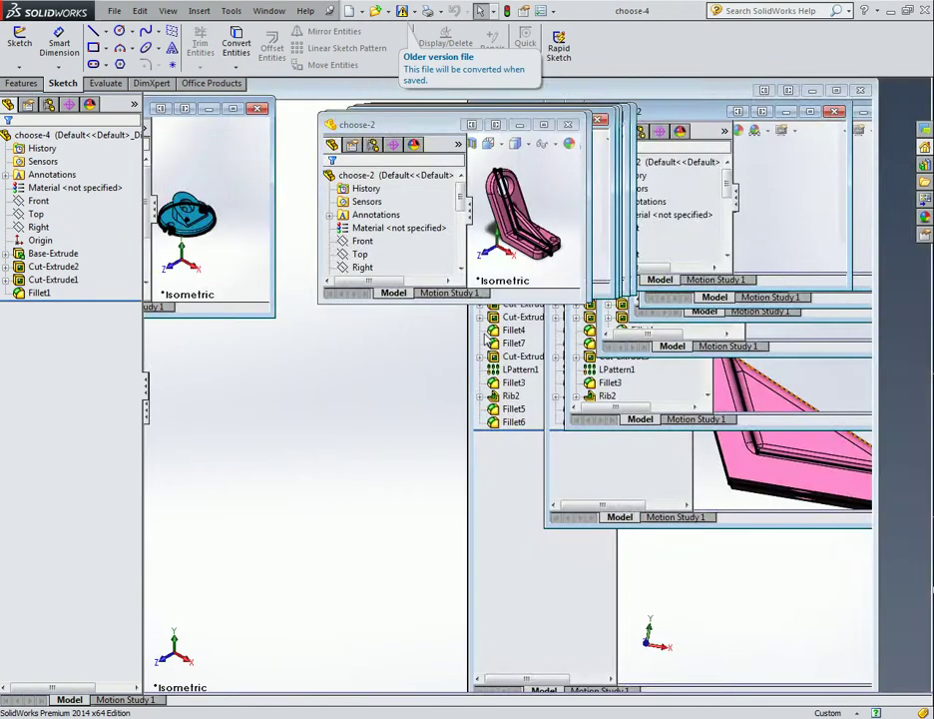
Inspect the choose-4 part's end profile, shrink its window below the choose-1 window, and fit the model in isometric view.
key("f")
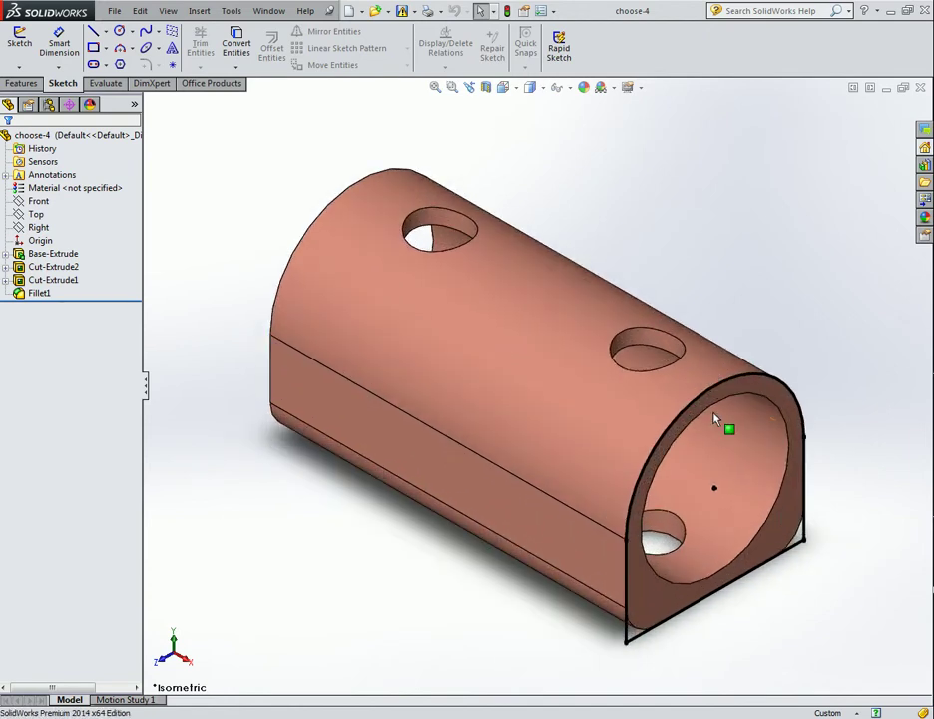
middle_click_drag(716, 420, 758, 359)
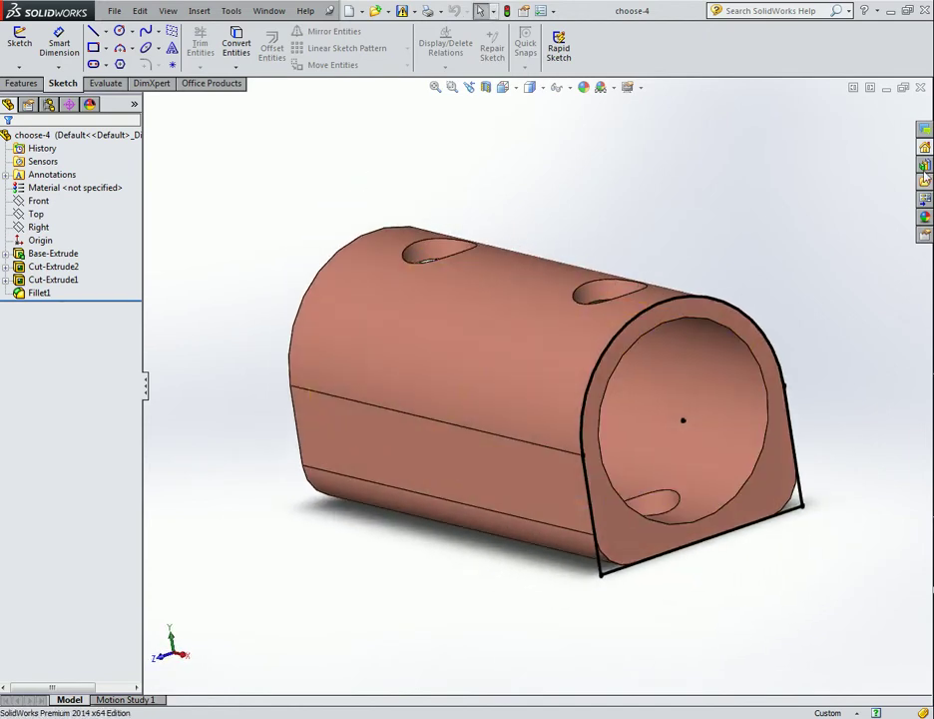
left_click(902, 89)
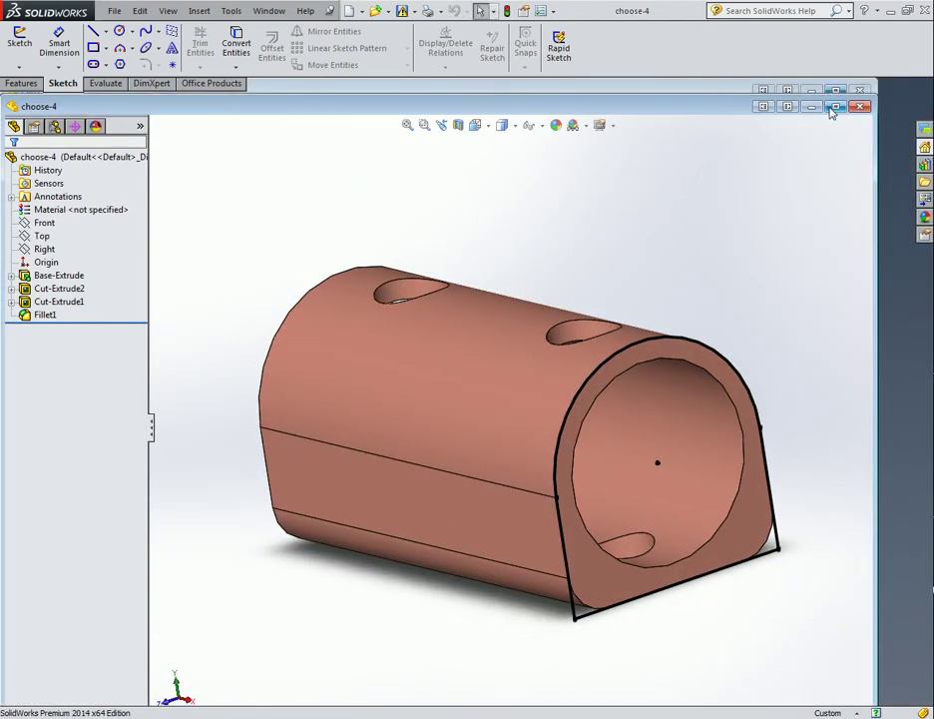
left_click_drag(874, 96, 407, 341)
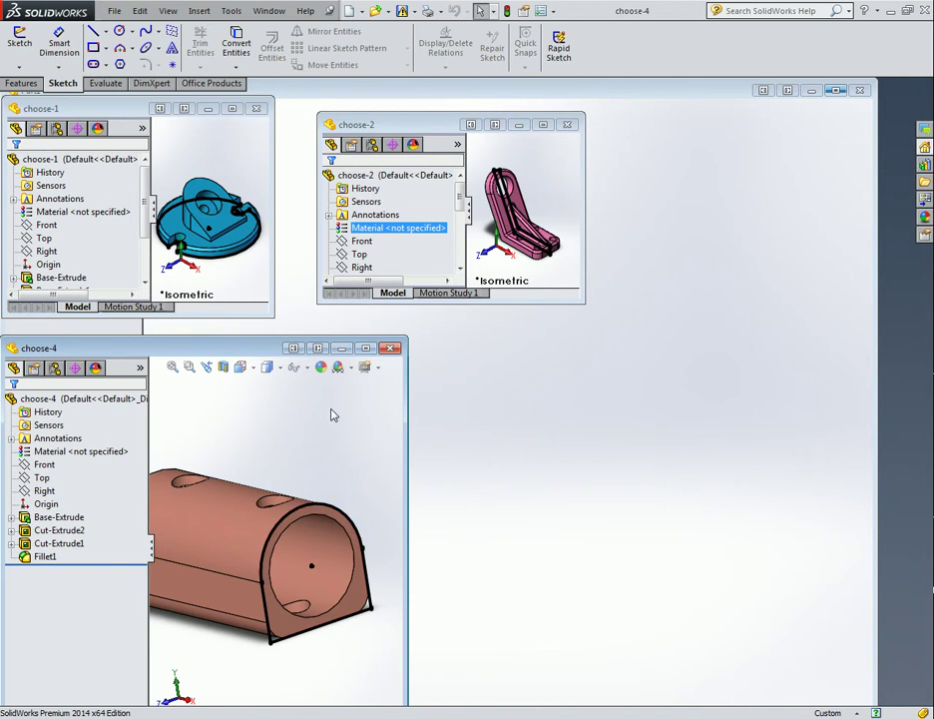
key("f")
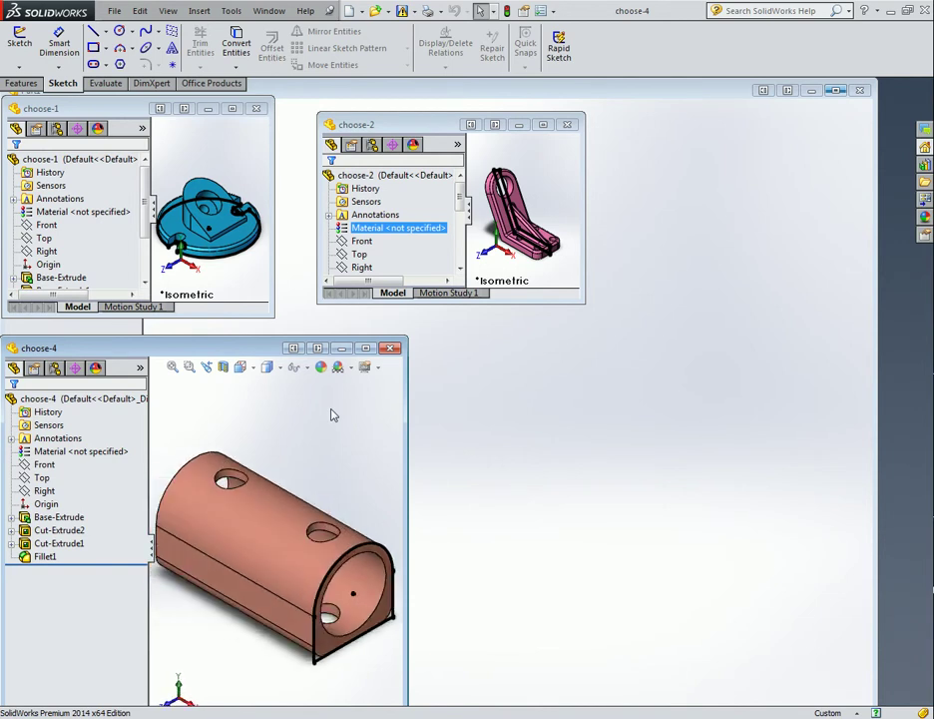
Close all open documents: choose-2, choose-1, the blank Part1, and choose-4.
left_click(567, 123)
left_click(256, 108)
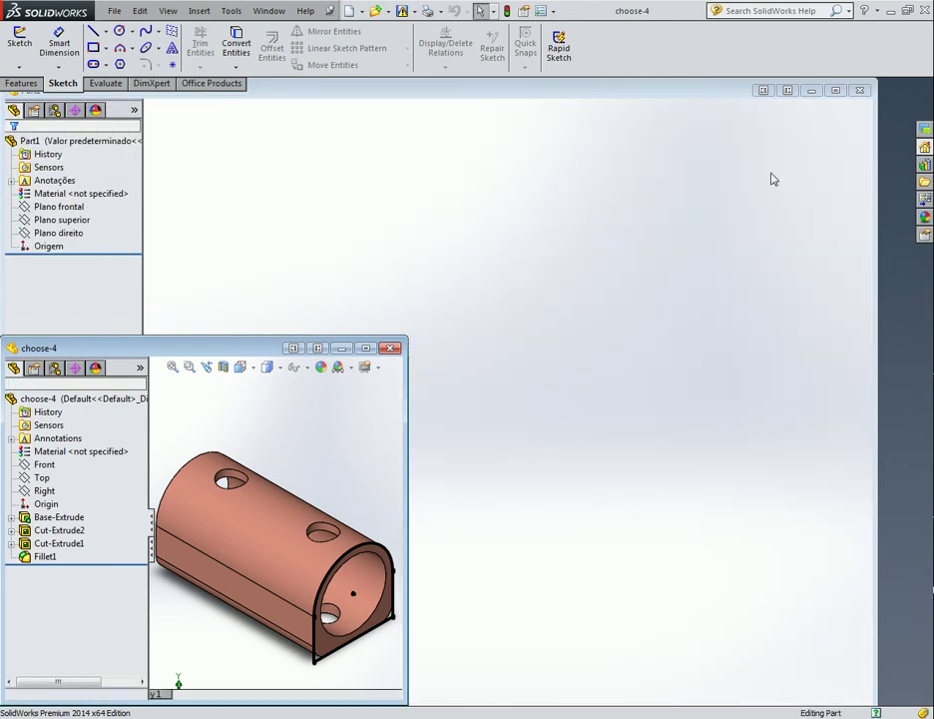
left_click(864, 92)
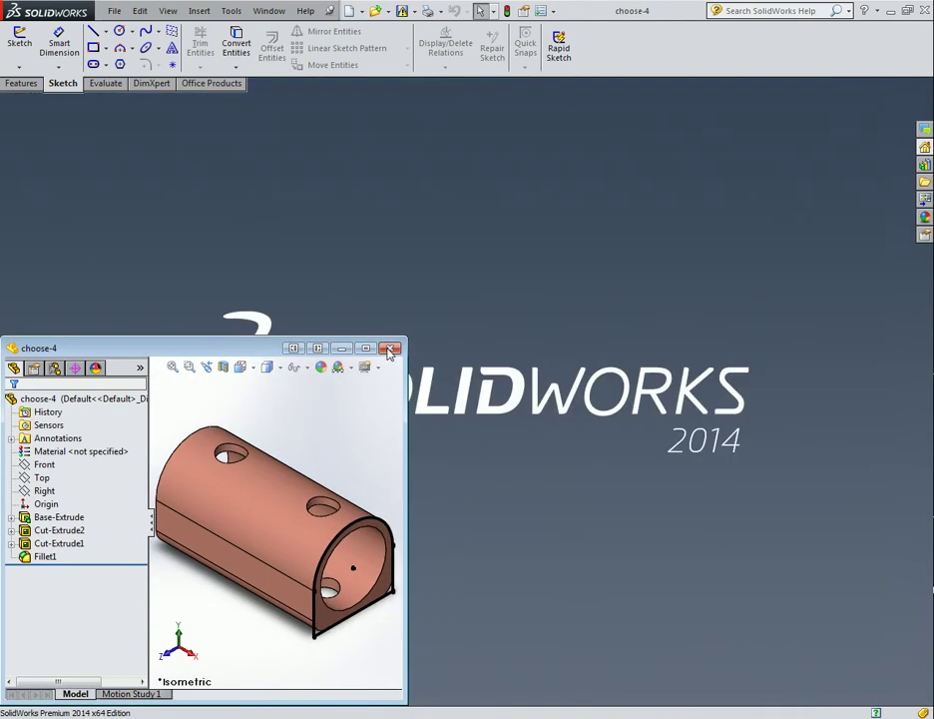
left_click(390, 347)
Create a new part document.
left_click(114, 11)
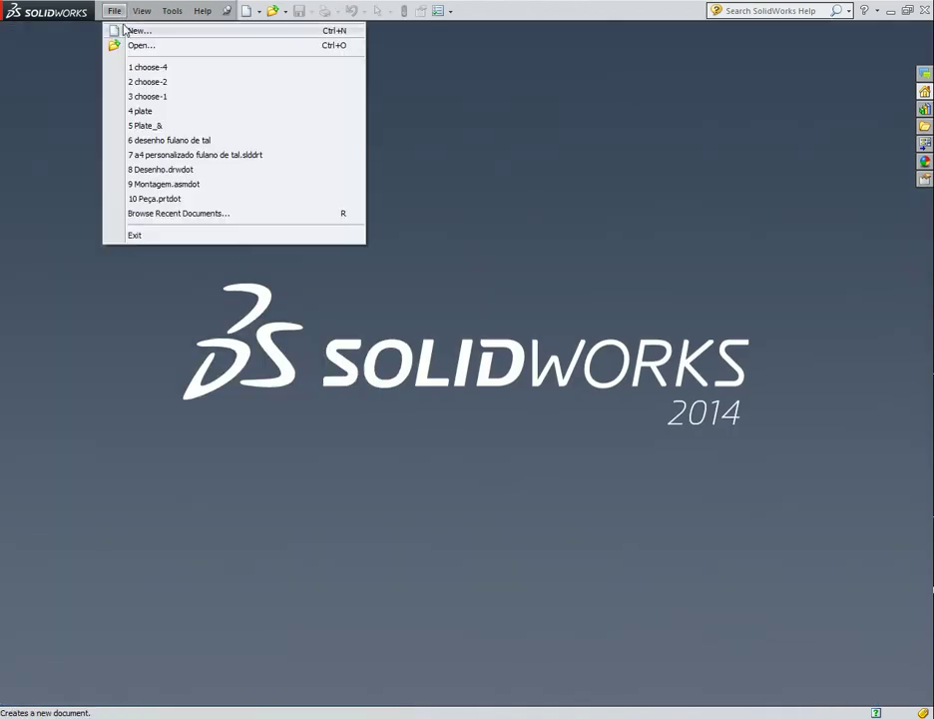
left_click(121, 30)
double_click(293, 263)
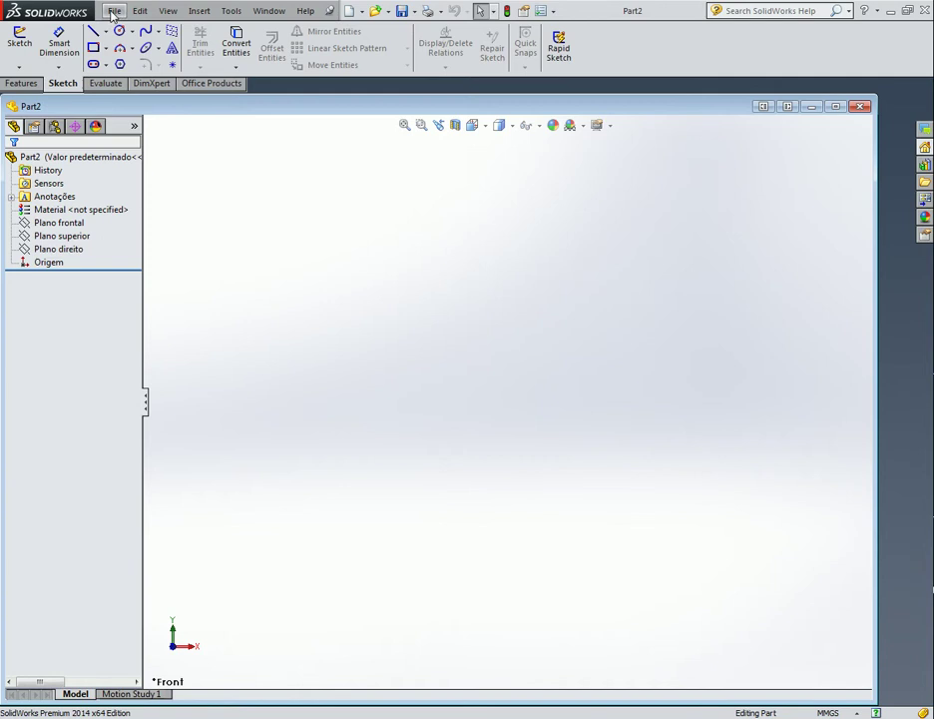
Browse to the Built Parts folder under Case Study and preview the Basic_& part without opening it.
left_click(114, 14)
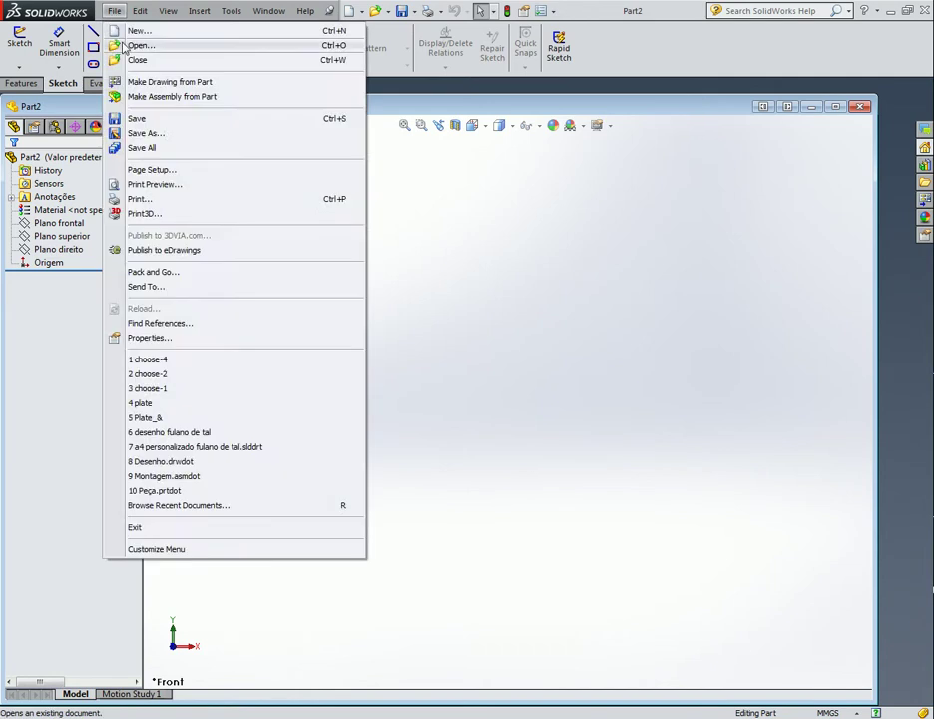
left_click(129, 100)
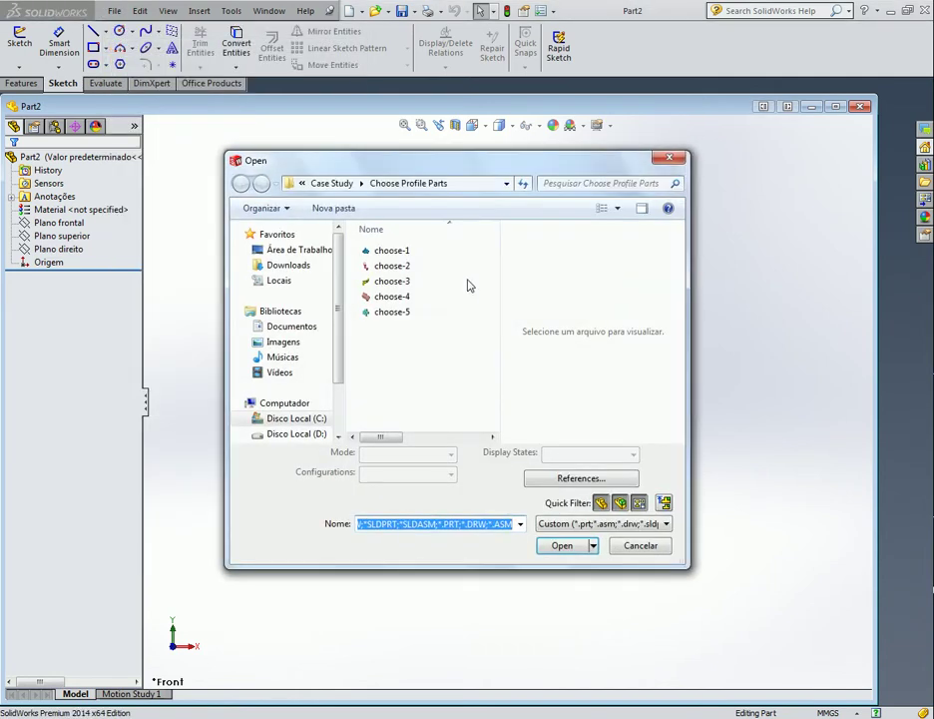
key("BackSpace")
double_click(385, 250)
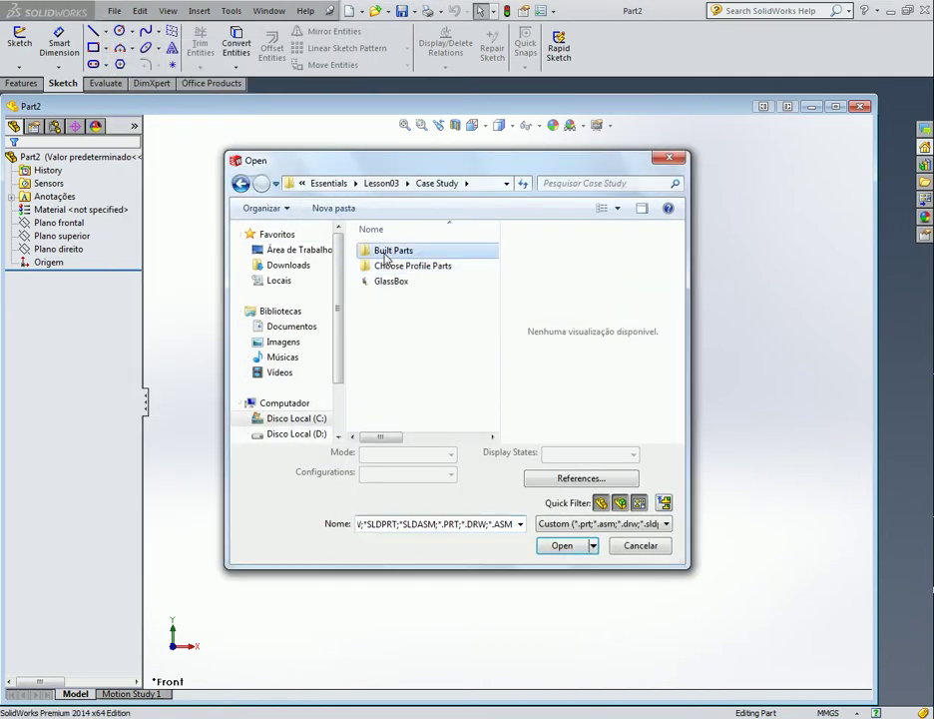
left_click(382, 267)
left_click(380, 251)
left_click(384, 268)
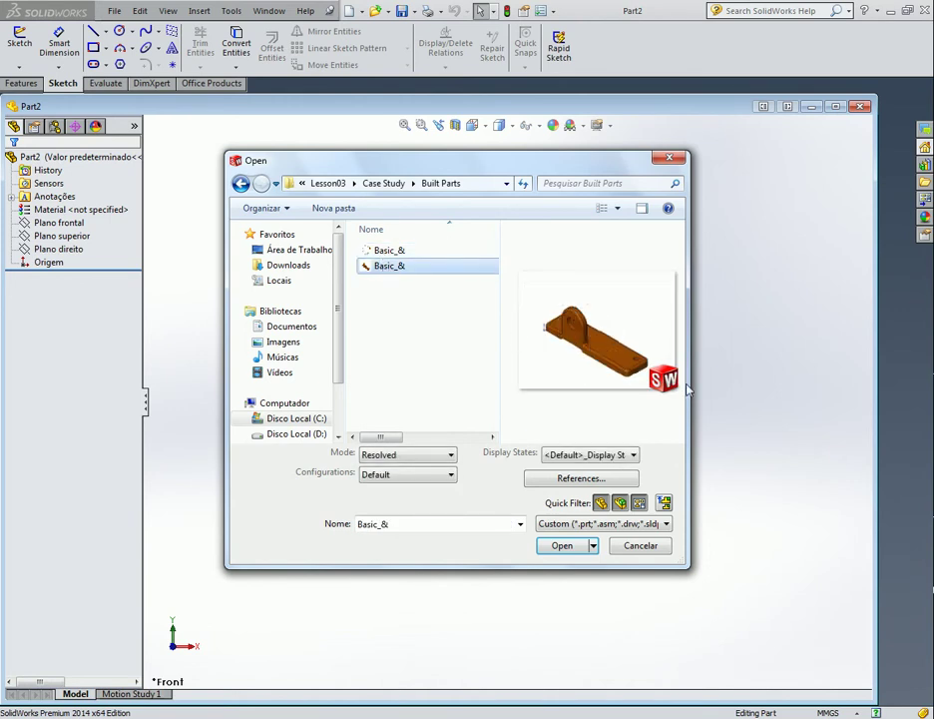
left_click(669, 160)
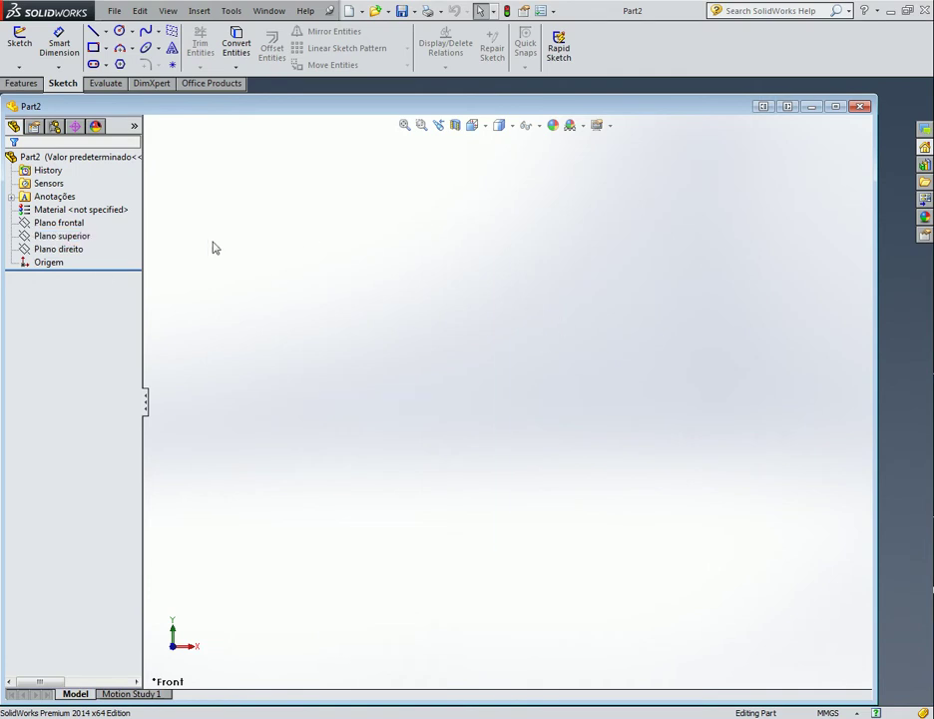
Show the front, top and right planes together in the graphics area, viewed isometrically.
left_click(58, 223)
left_click(59, 236, "ctrl")
left_click(53, 251, "ctrl")
right_click(53, 247)
left_click(64, 226)
left_click(256, 225)
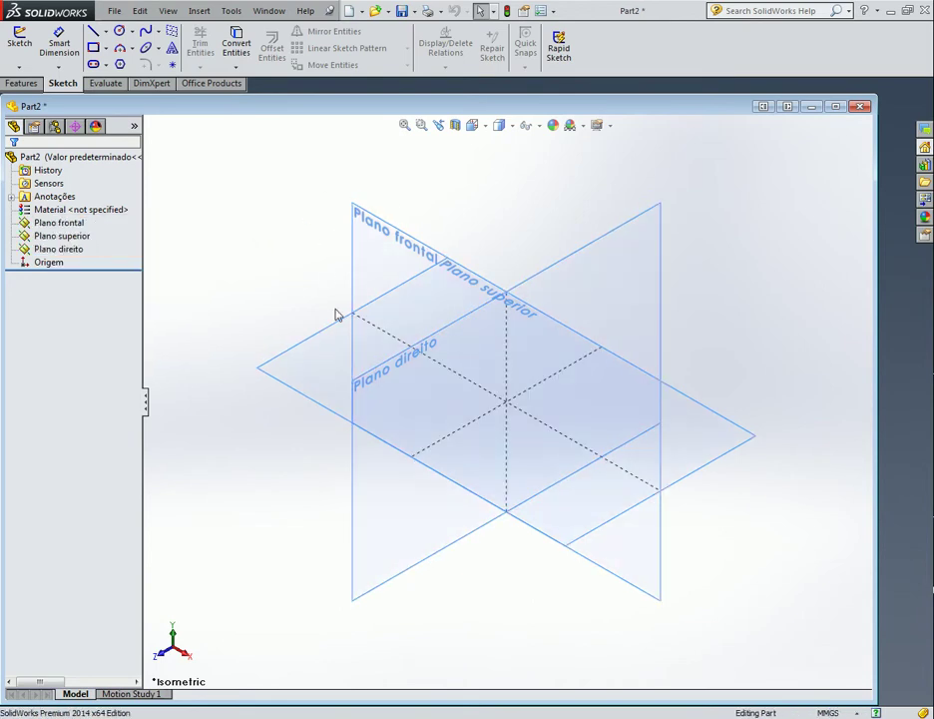
right_click(332, 340)
key("Escape")
right_click(338, 337)
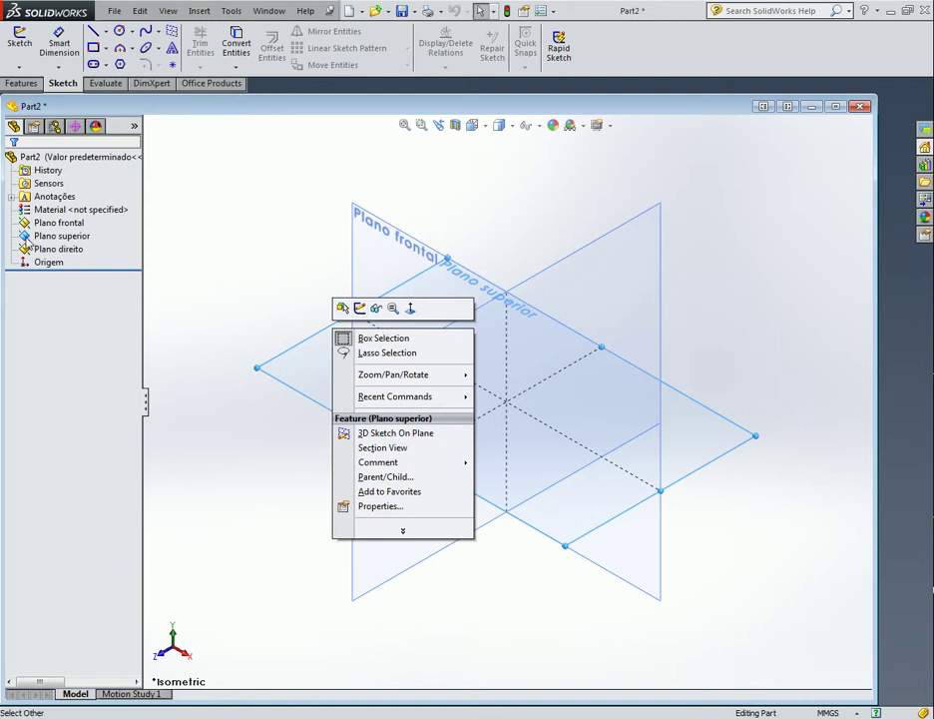
right_click(31, 244)
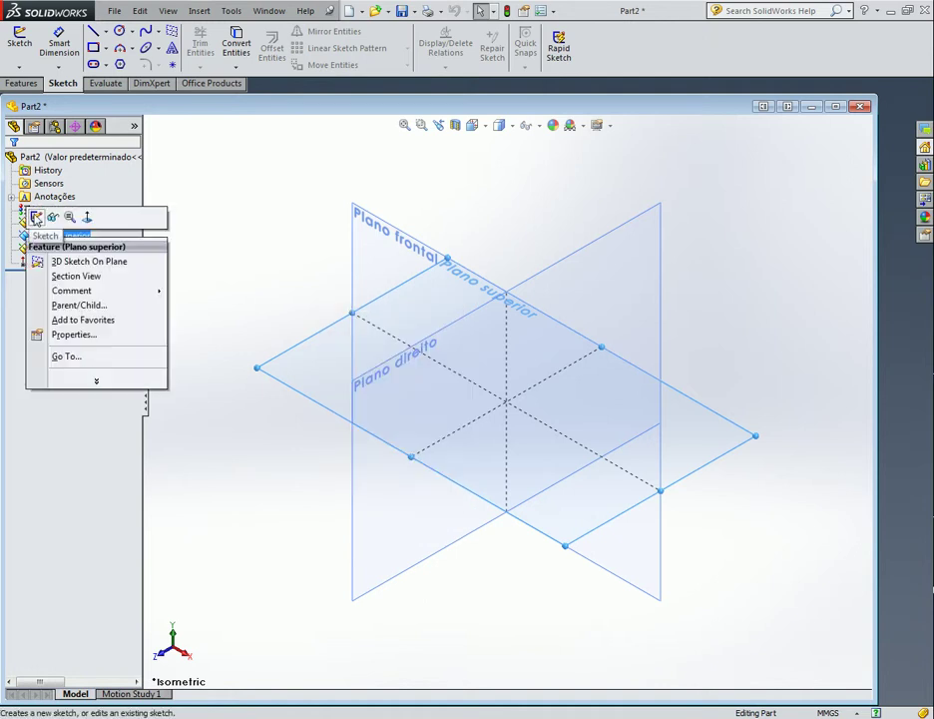
left_click(221, 186)
Hide the front and right planes, leaving only the top plane (Plano superior) shown.
left_click(33, 222)
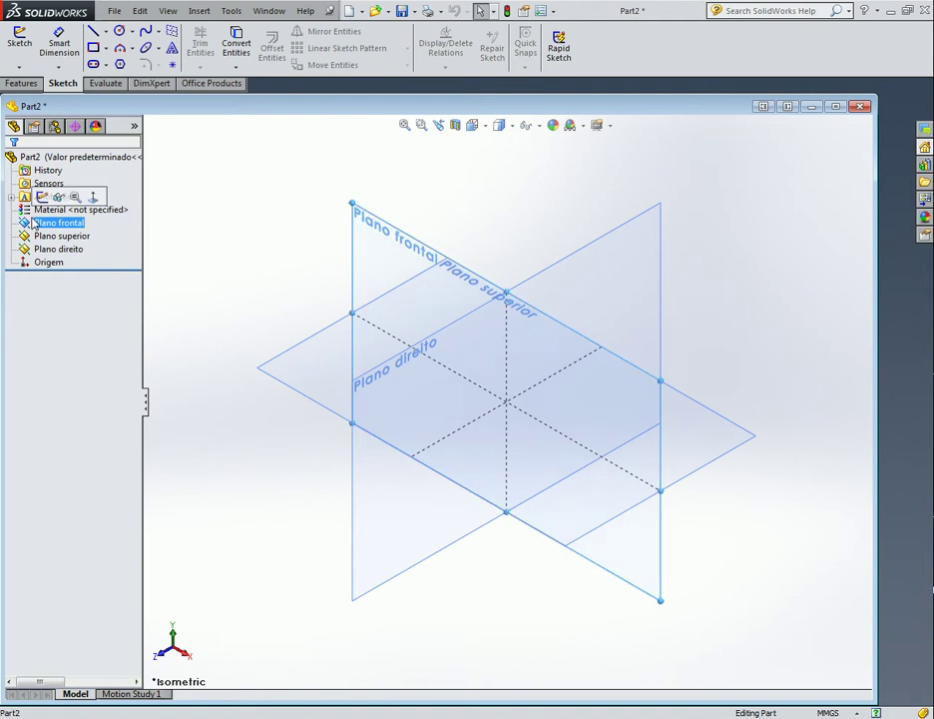
left_click(40, 248, "ctrl")
right_click(39, 257)
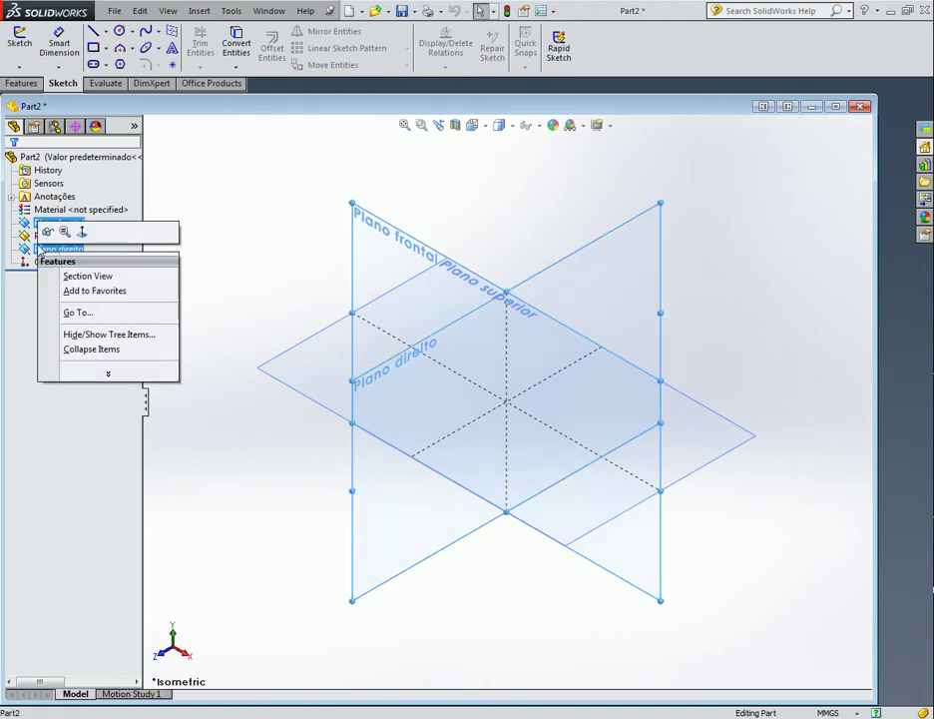
left_click(45, 233)
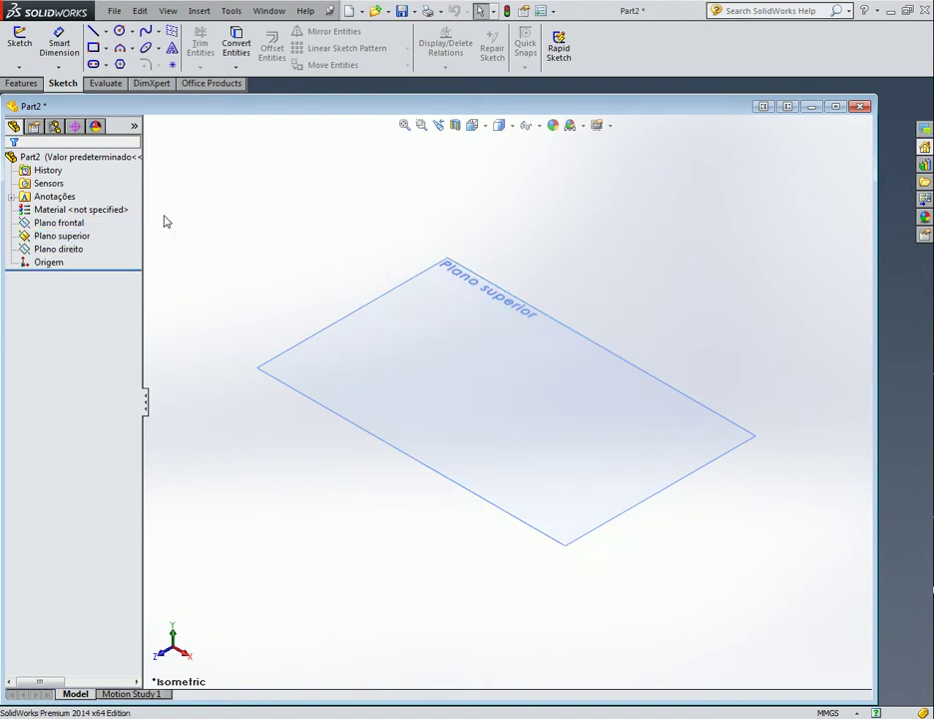
Start a sketch on the top plane and draw a center rectangle about 152 by 67 mm from the origin.
right_click(351, 332)
left_click(374, 311)
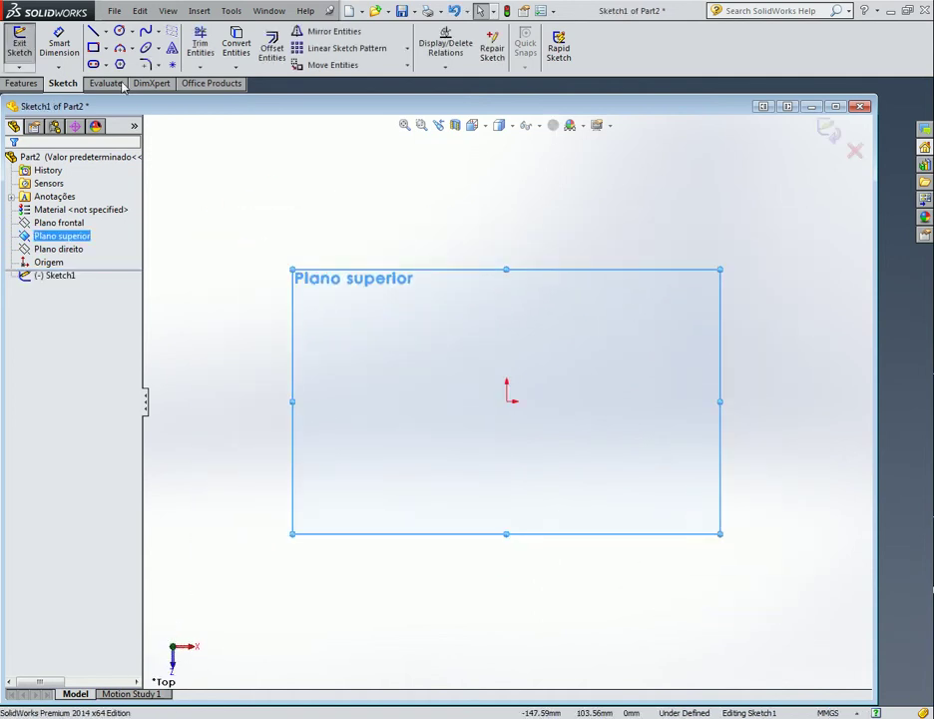
left_click(106, 48)
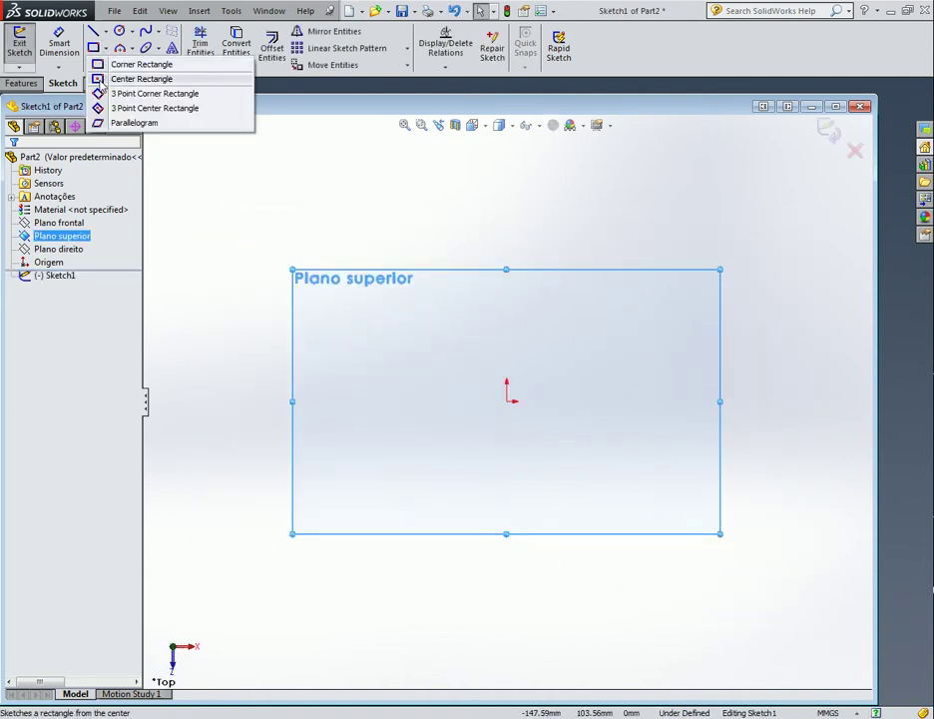
left_click(101, 79)
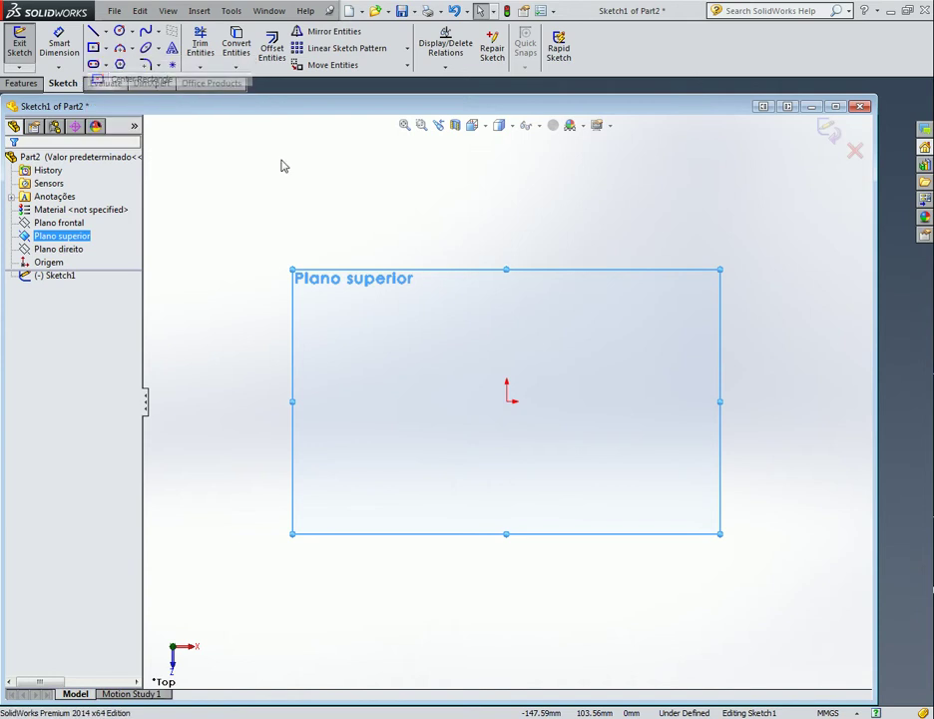
left_click(507, 401)
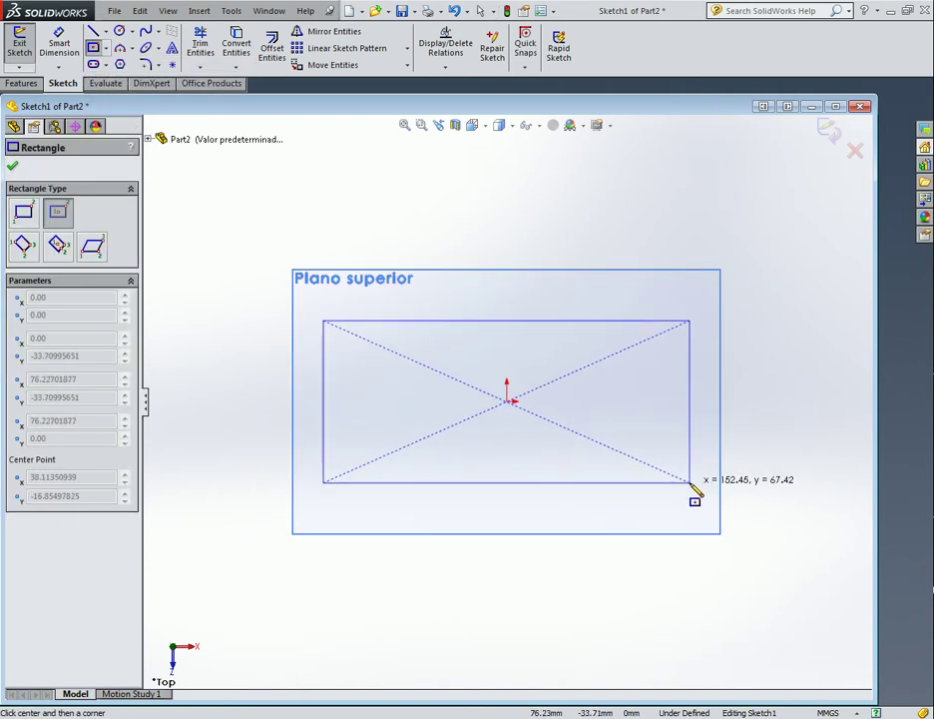
left_click(688, 481)
Dimension the rectangle to 100 mm long and 40 mm wide.
left_click(59, 47)
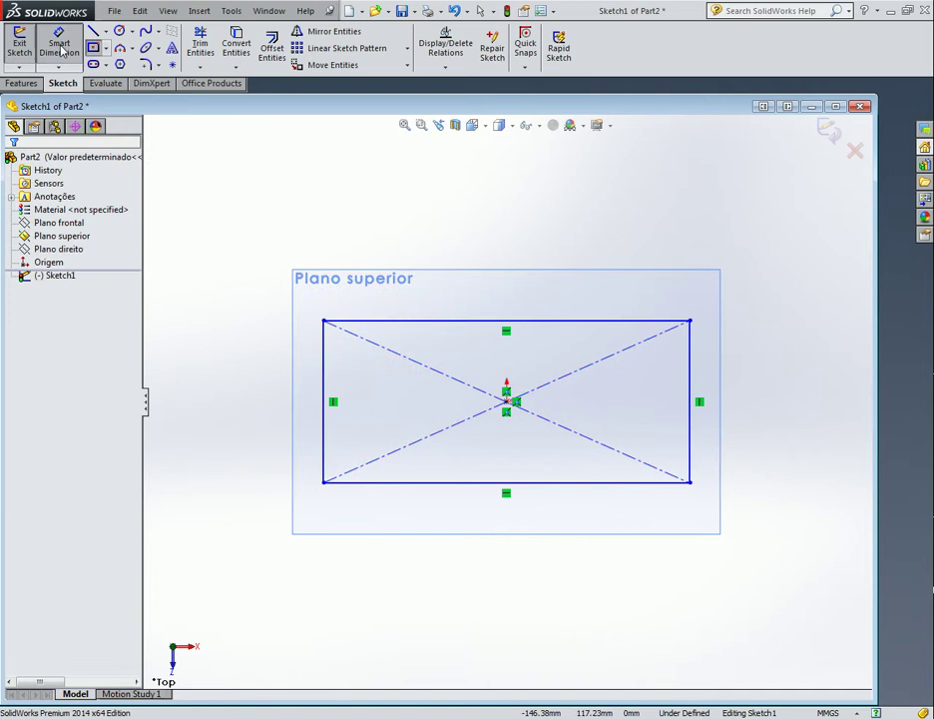
left_click(506, 309)
left_click(509, 312)
type("100")
key("Return")
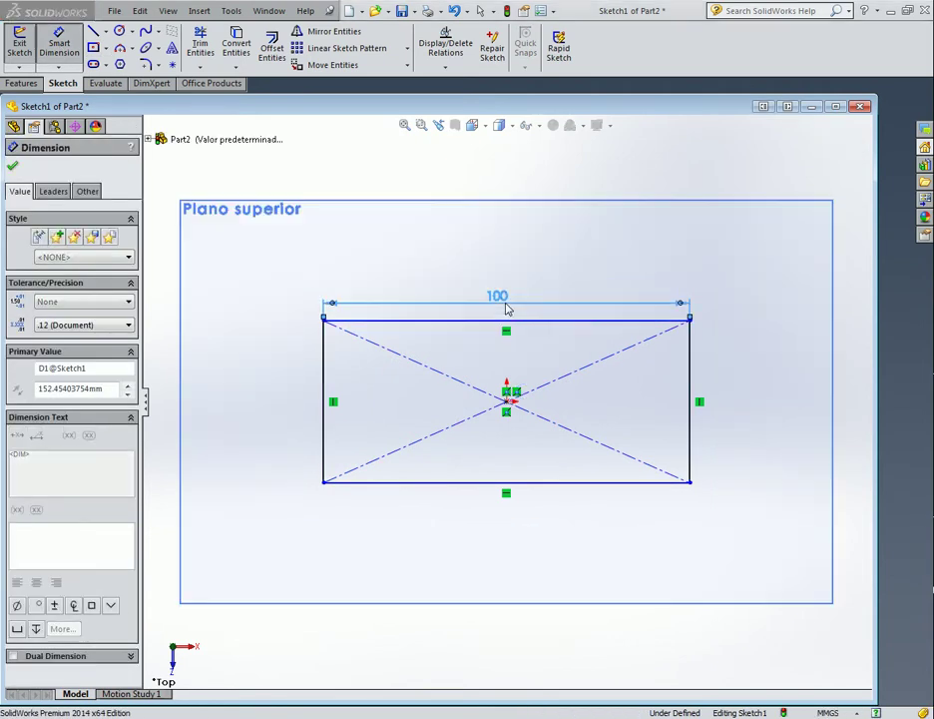
left_click(688, 360)
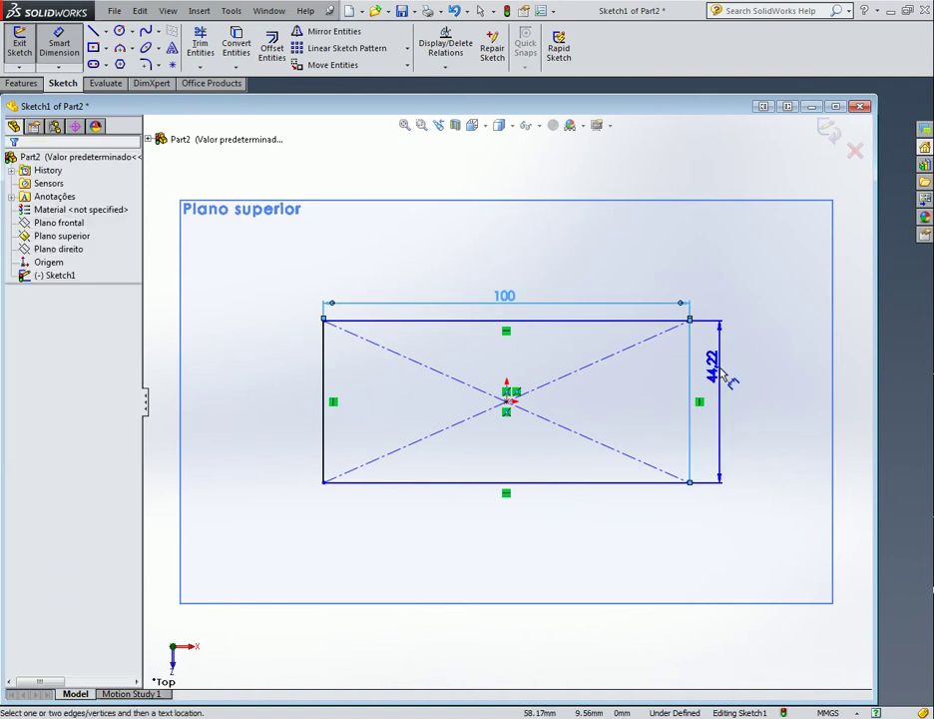
left_click(720, 376)
type("40")
key("Return")
left_click(11, 166)
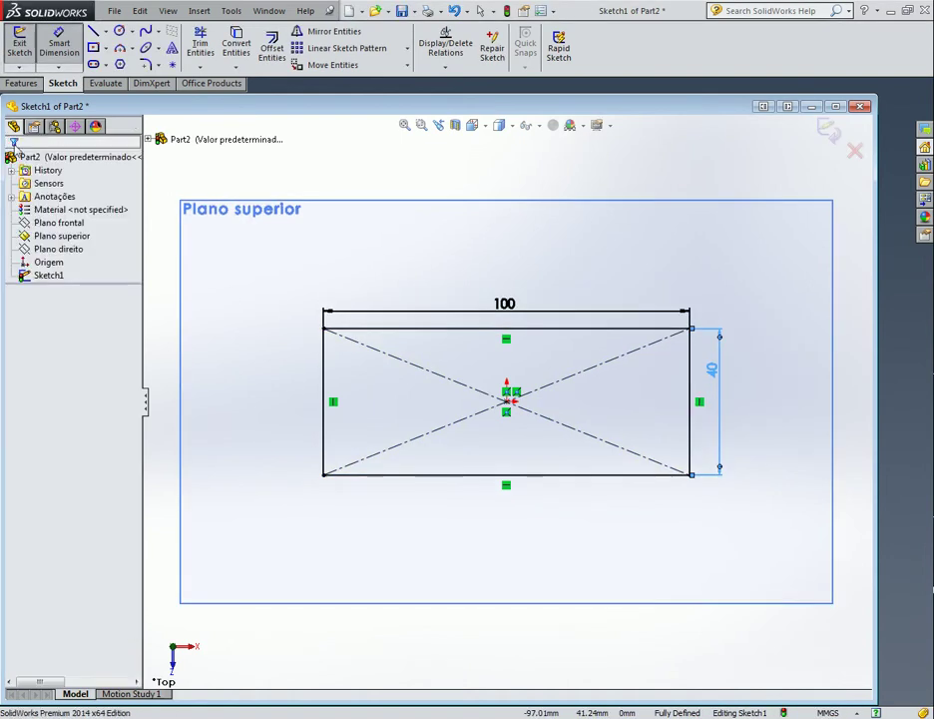
Extrude the rectangle sketch 10 mm as a blind boss, and maximize the part's document window.
left_click(21, 84)
left_click(26, 45)
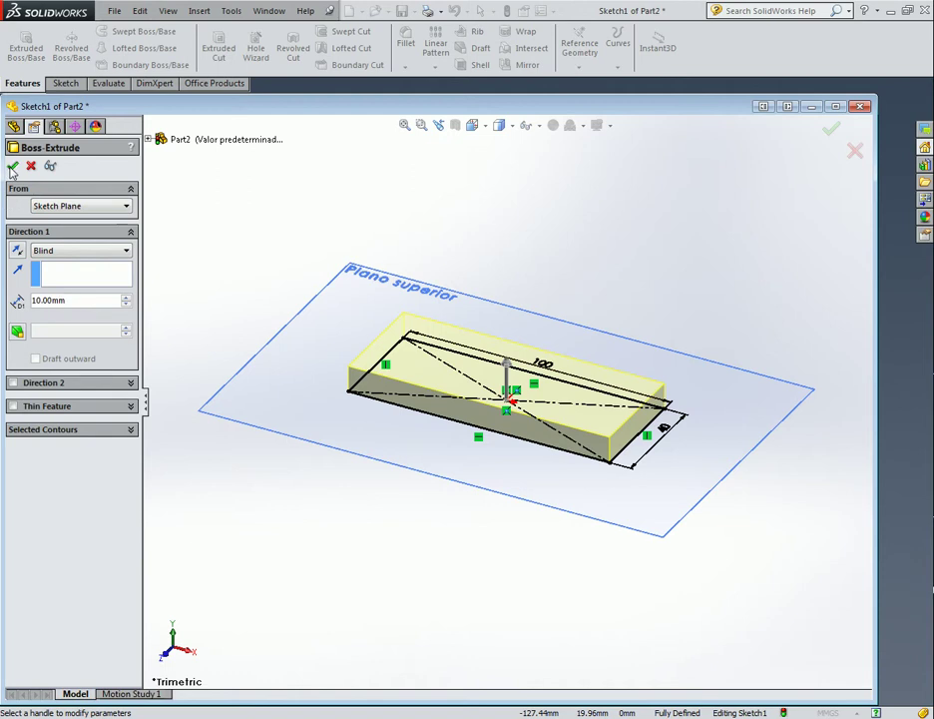
left_click(835, 106)
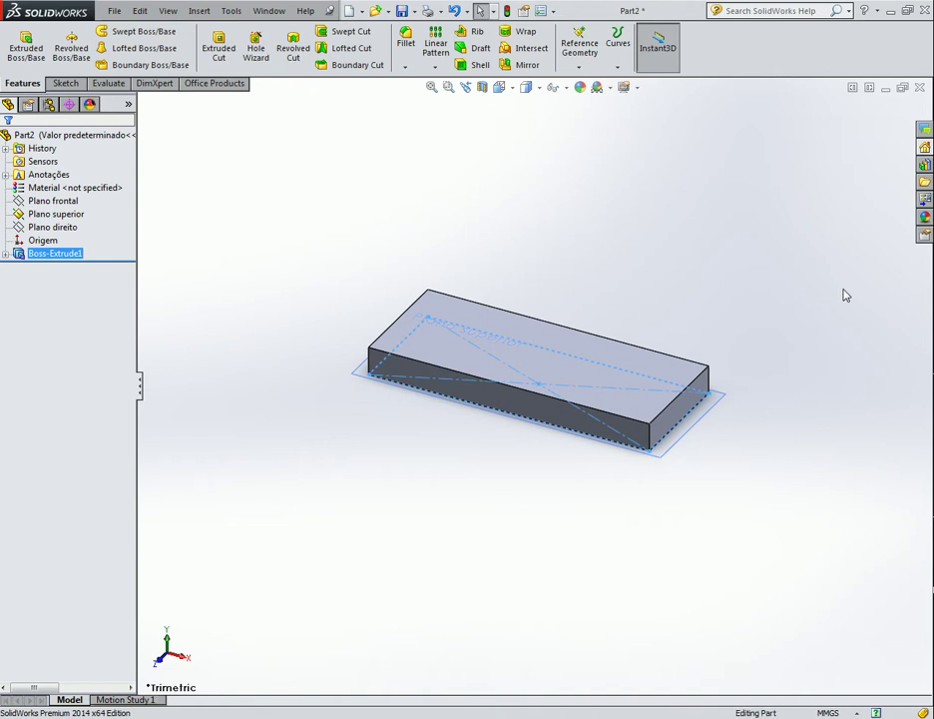
left_click(654, 282)
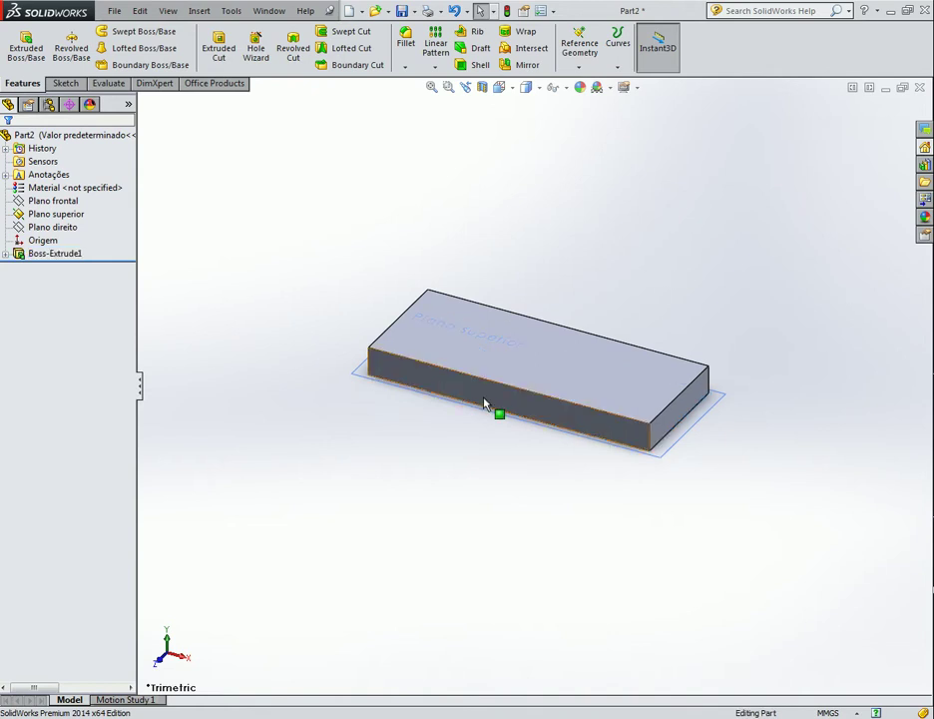
Hide the top plane (Plano superior) and clear the selection on the block.
left_click(52, 213)
right_click(52, 213)
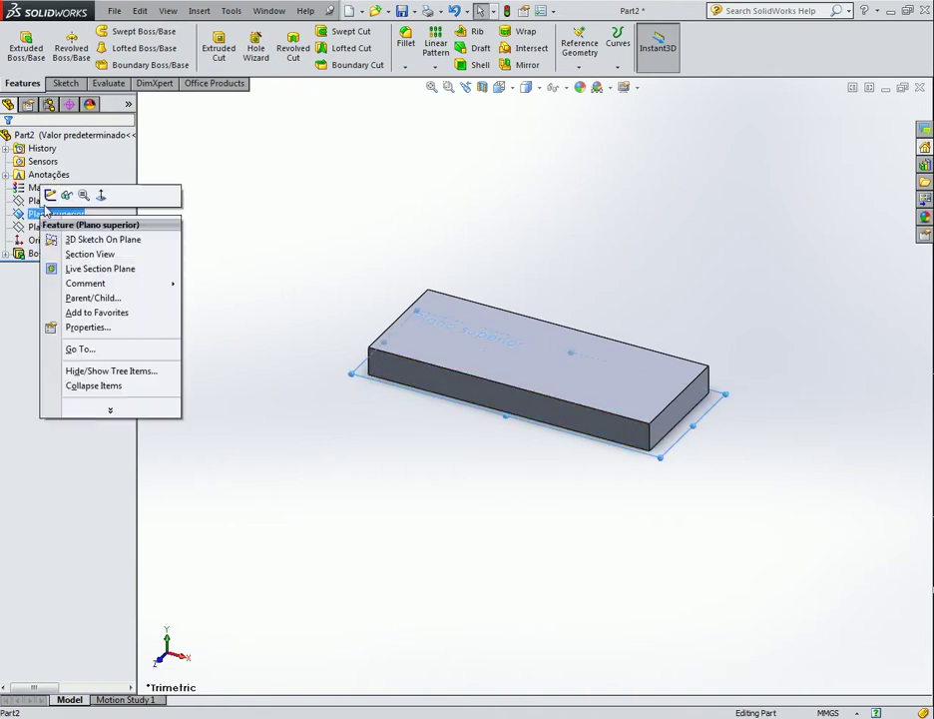
left_click(67, 194)
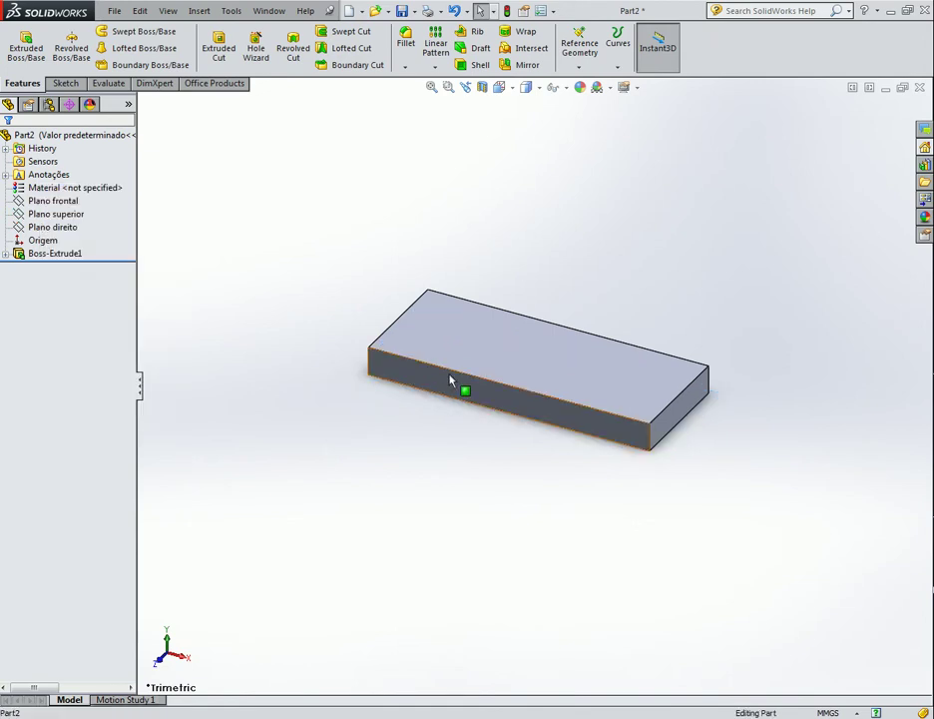
left_click(449, 380)
left_click(503, 300)
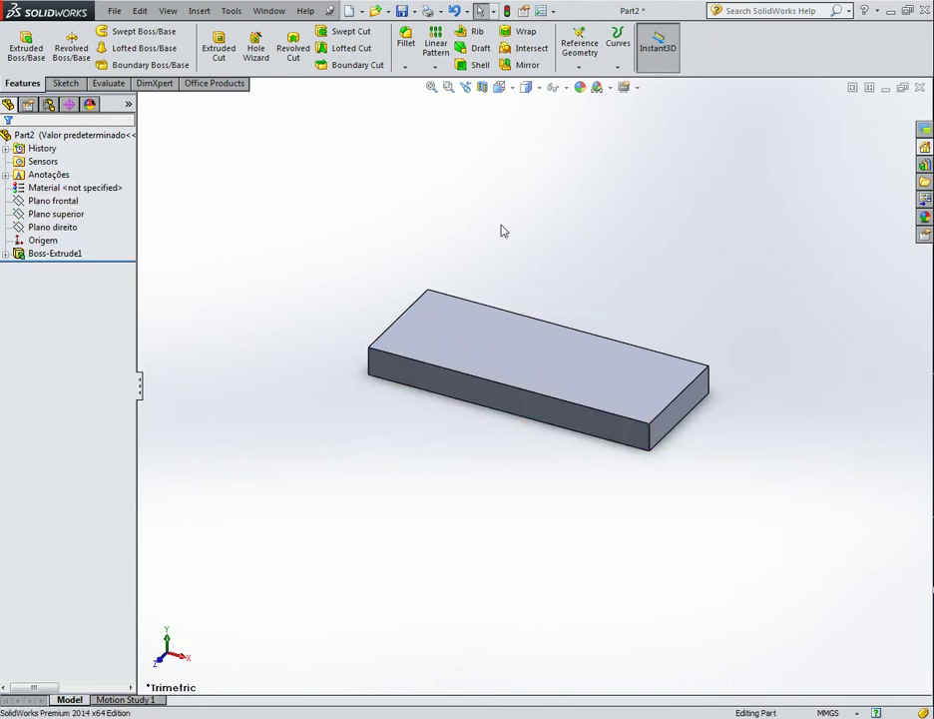
Try to create a reference plane from the front plane (Plano frontal) and the block's long front face.
left_click(58, 214)
left_click(53, 200)
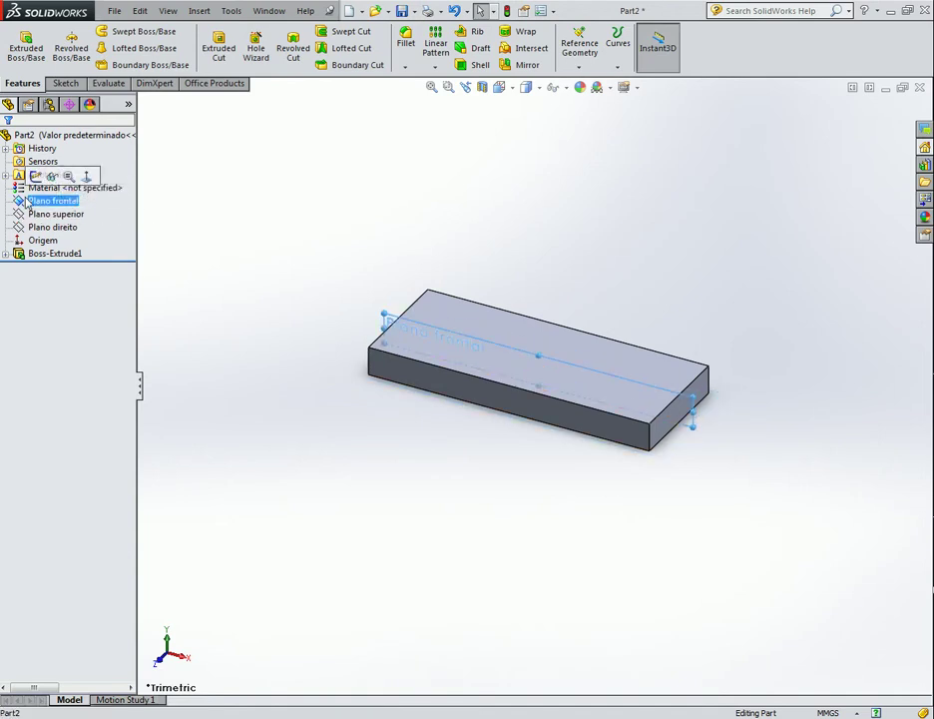
mouse_move(350, 198)
middle_mouse_down()
mouse_move(296, 247)
mouse_move(339, 188)
mouse_move(356, 196)
middle_mouse_up()
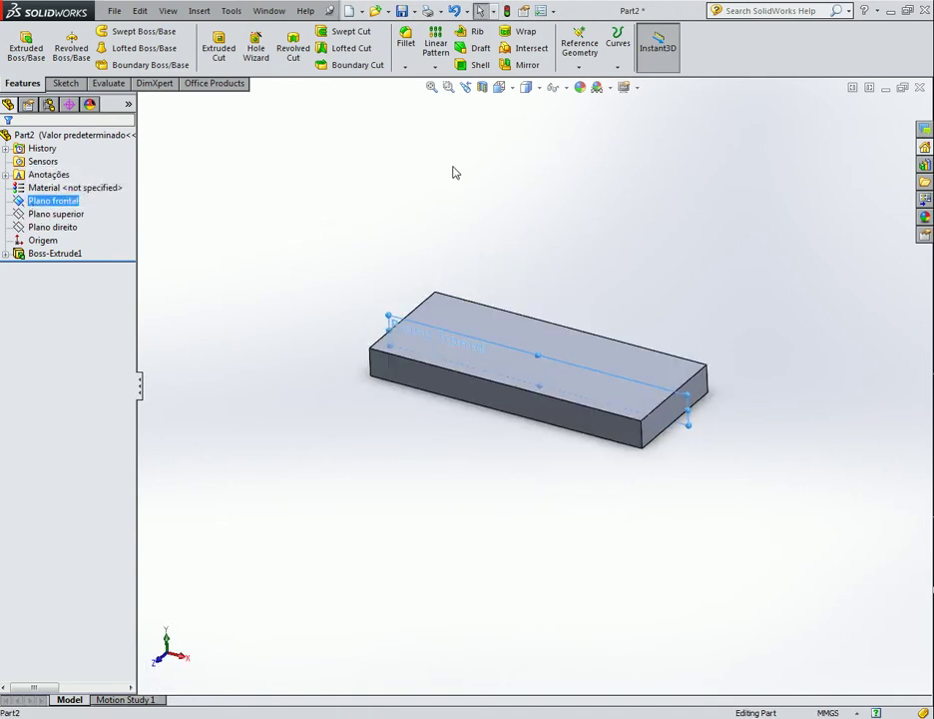
left_click(579, 66)
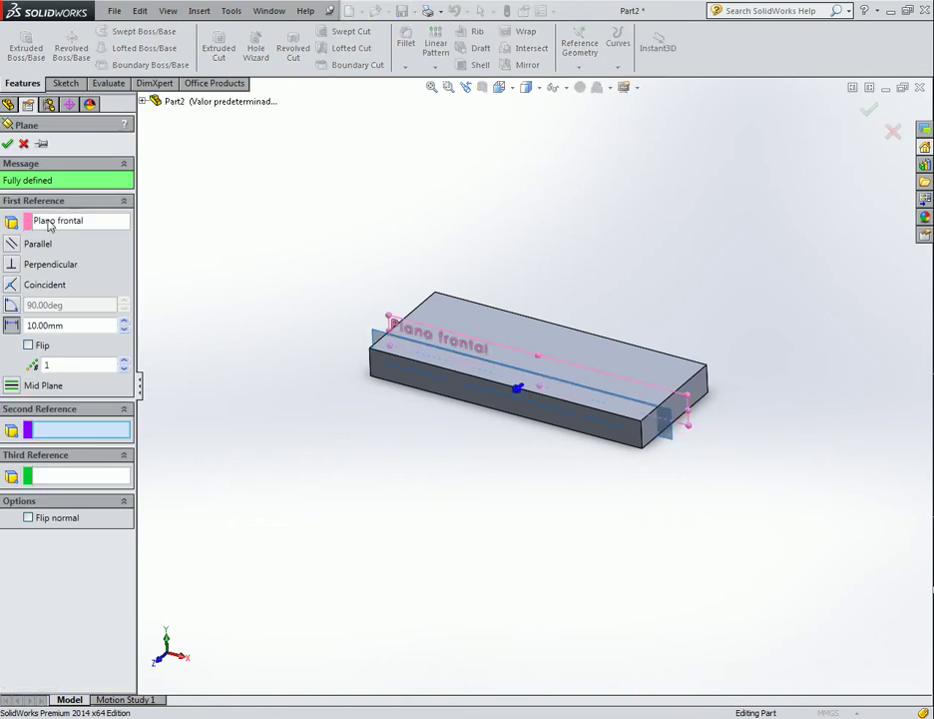
left_click(75, 220)
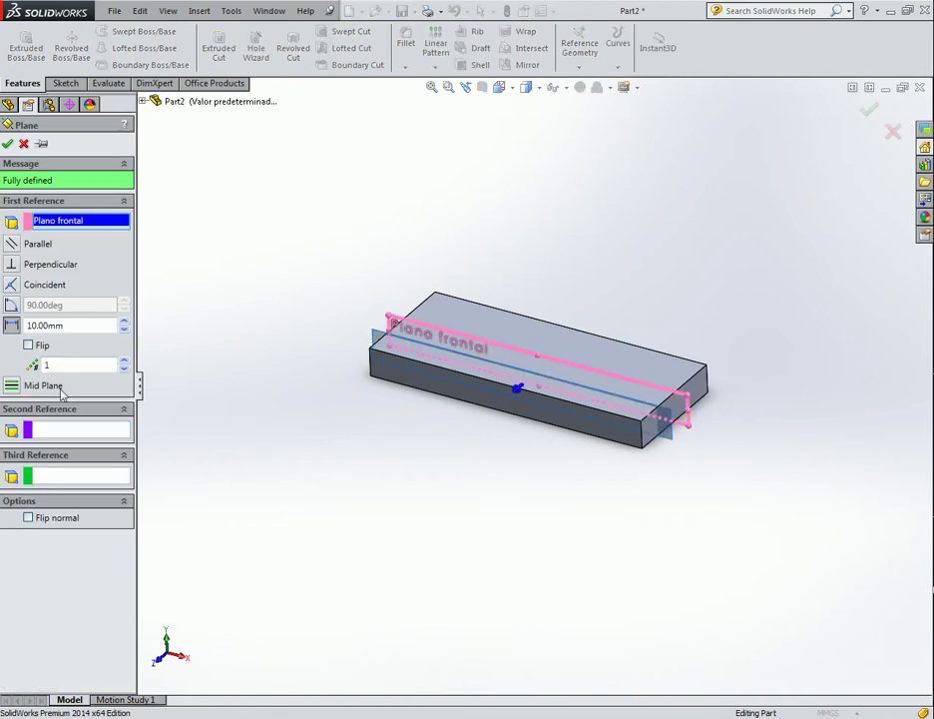
left_click(42, 431)
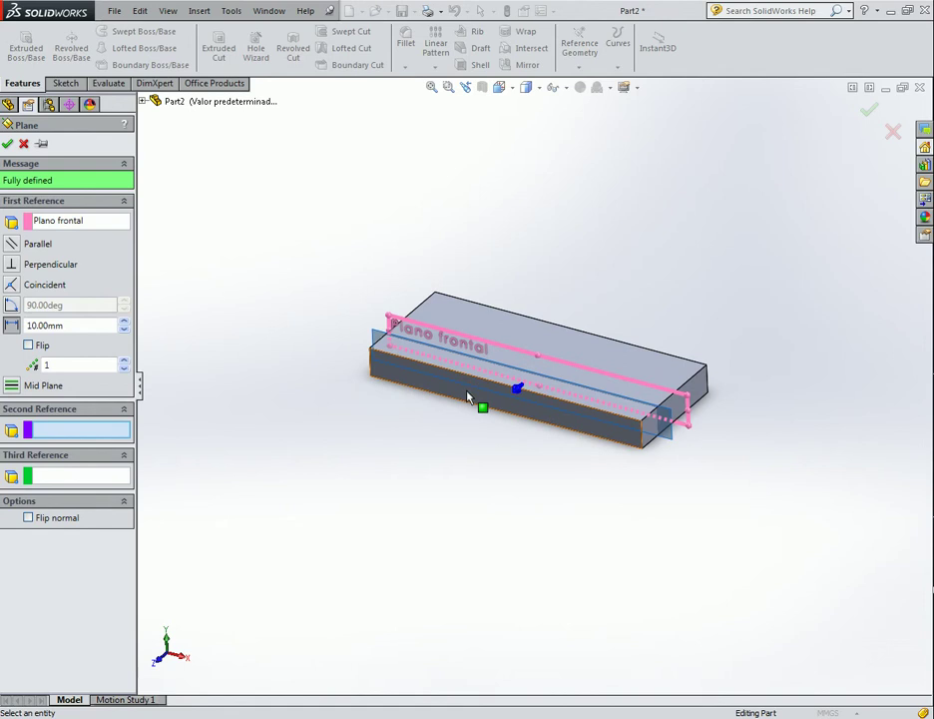
left_click(469, 396)
mouse_move(539, 229)
middle_mouse_down()
mouse_move(534, 281)
mouse_move(549, 230)
middle_mouse_up()
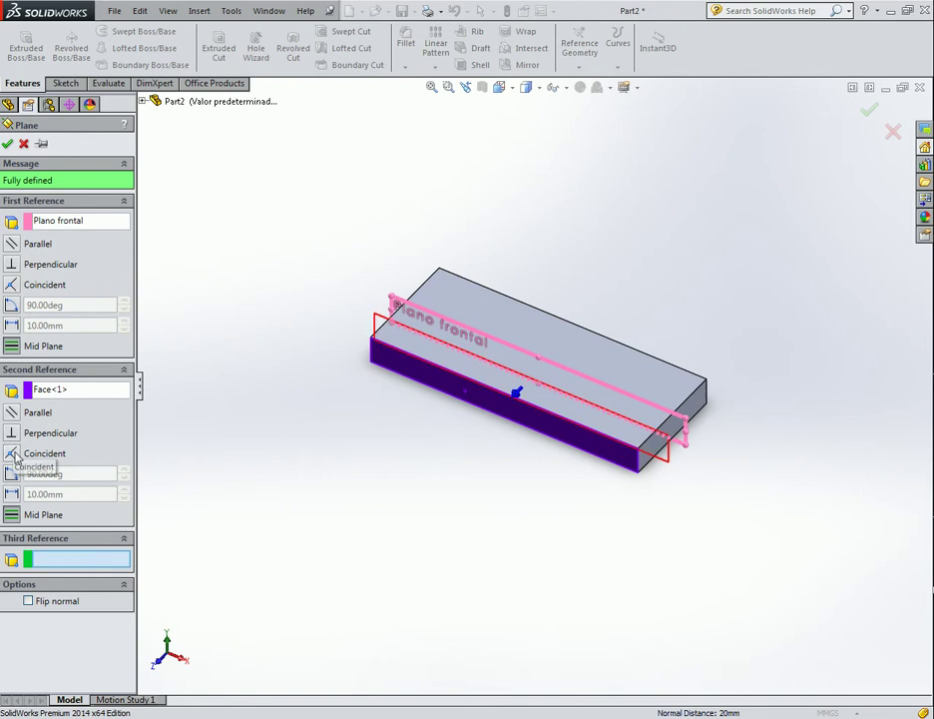
middle_click_drag(374, 354, 329, 329)
left_click(45, 245)
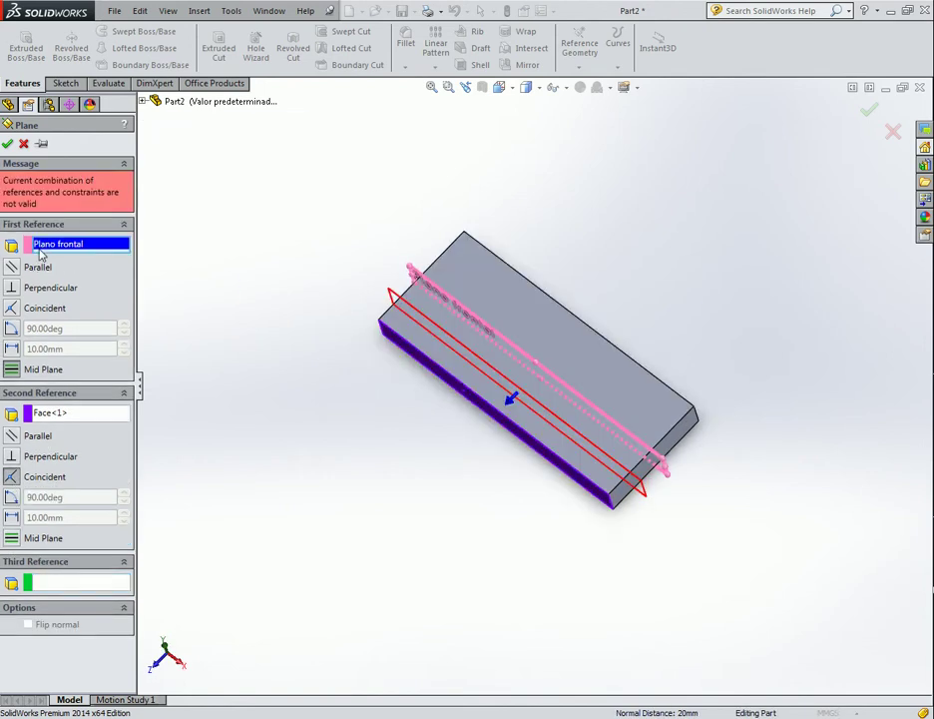
middle_click_drag(208, 219, 50, 417)
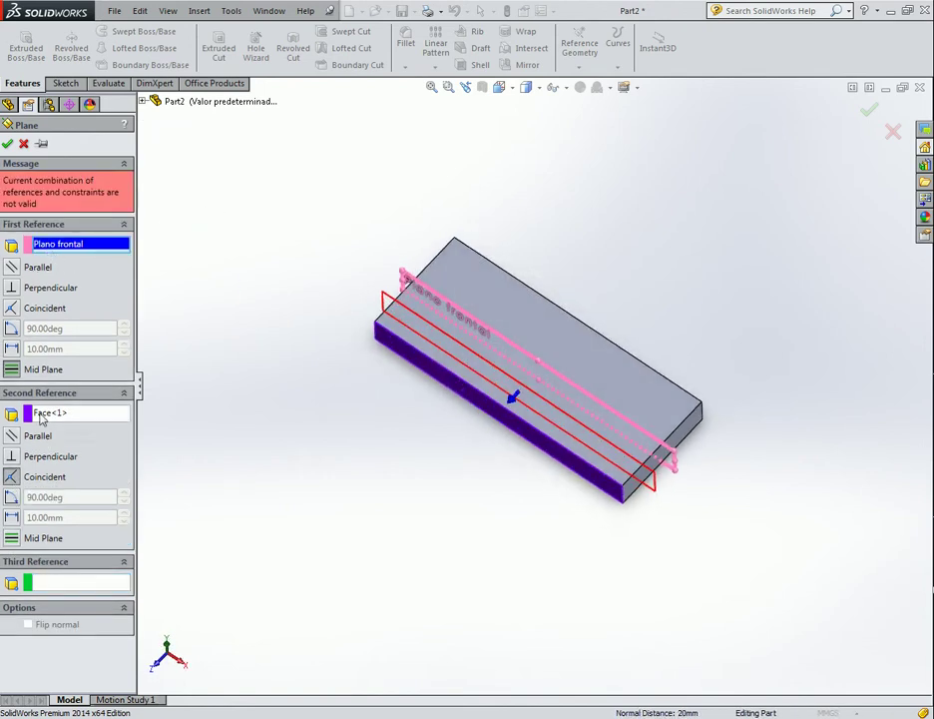
left_click(40, 414)
middle_click_drag(403, 392, 437, 346)
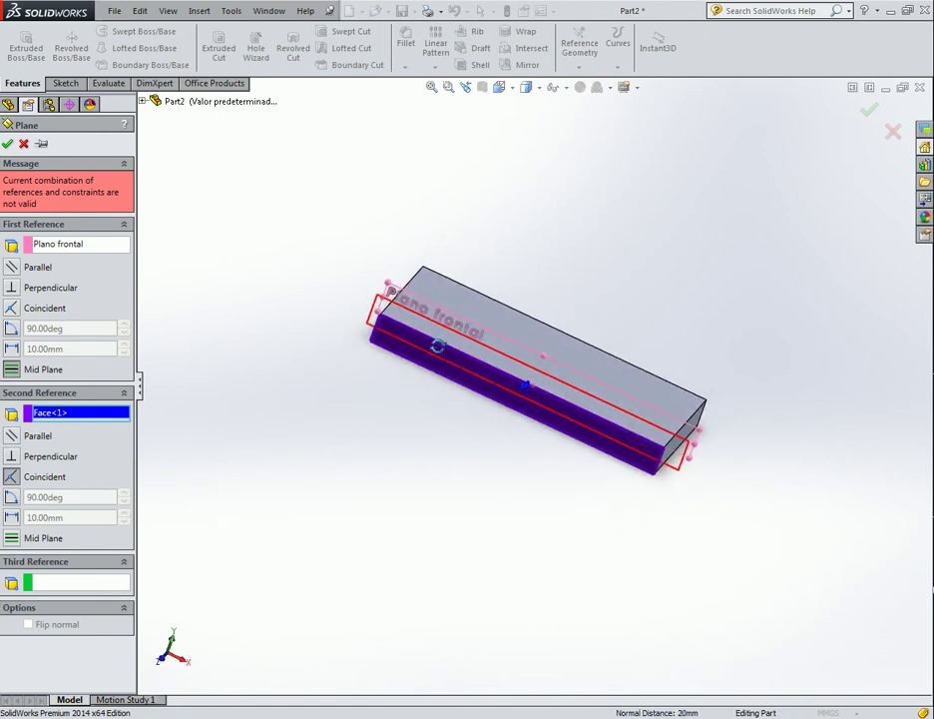
left_click(496, 399)
middle_click_drag(483, 188, 424, 269)
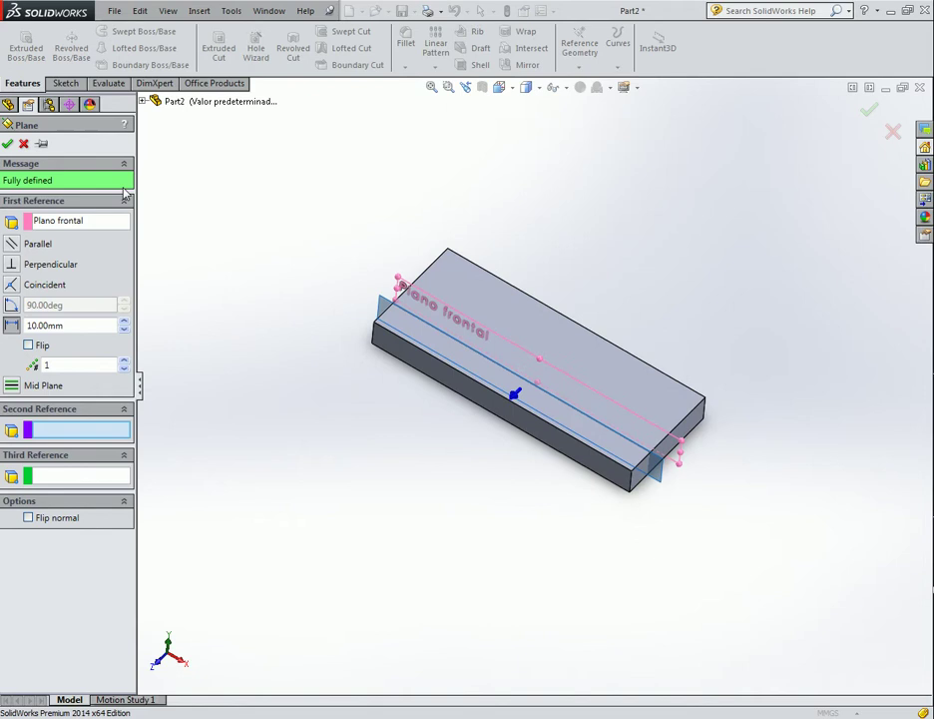
left_click(24, 145)
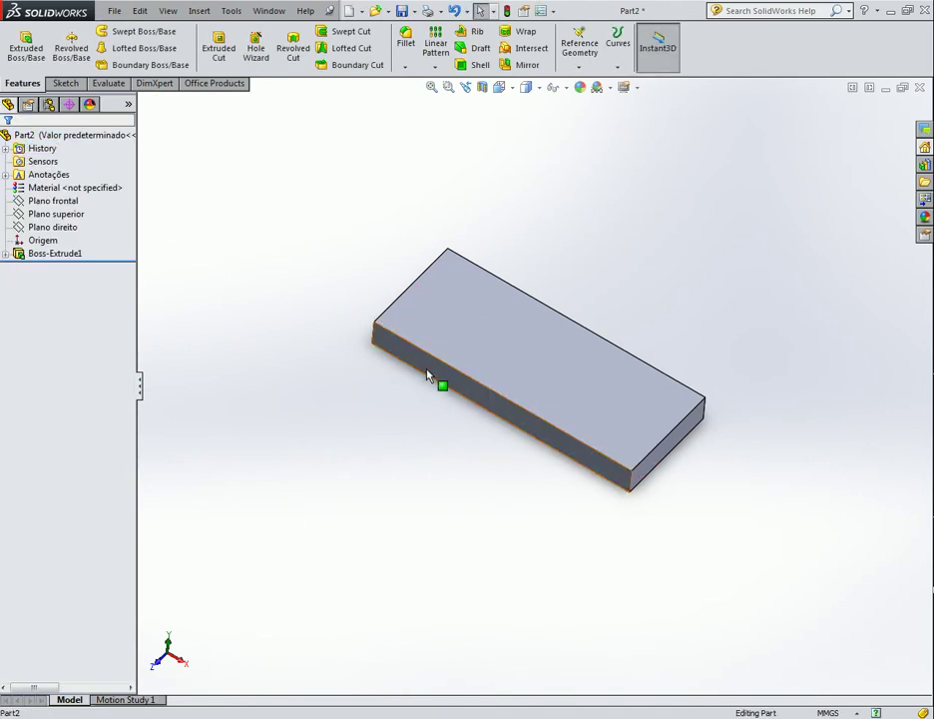
Try to create a reference plane coincident with the block's long front face.
left_click(427, 375)
left_click(579, 66)
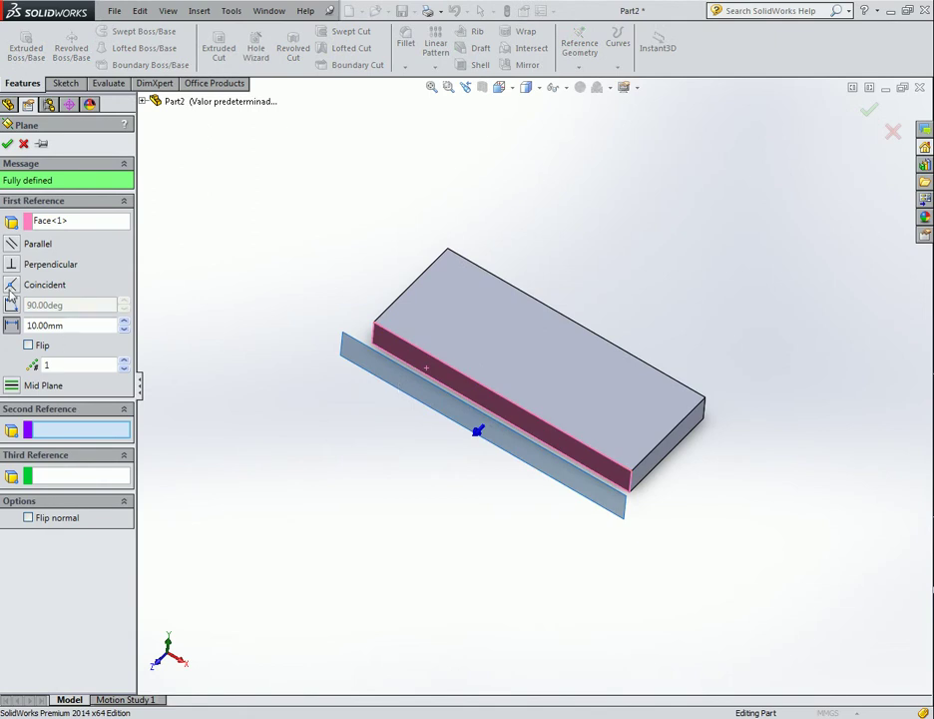
left_click(11, 287)
middle_click_drag(226, 375, 350, 474)
key("ctrl+7")
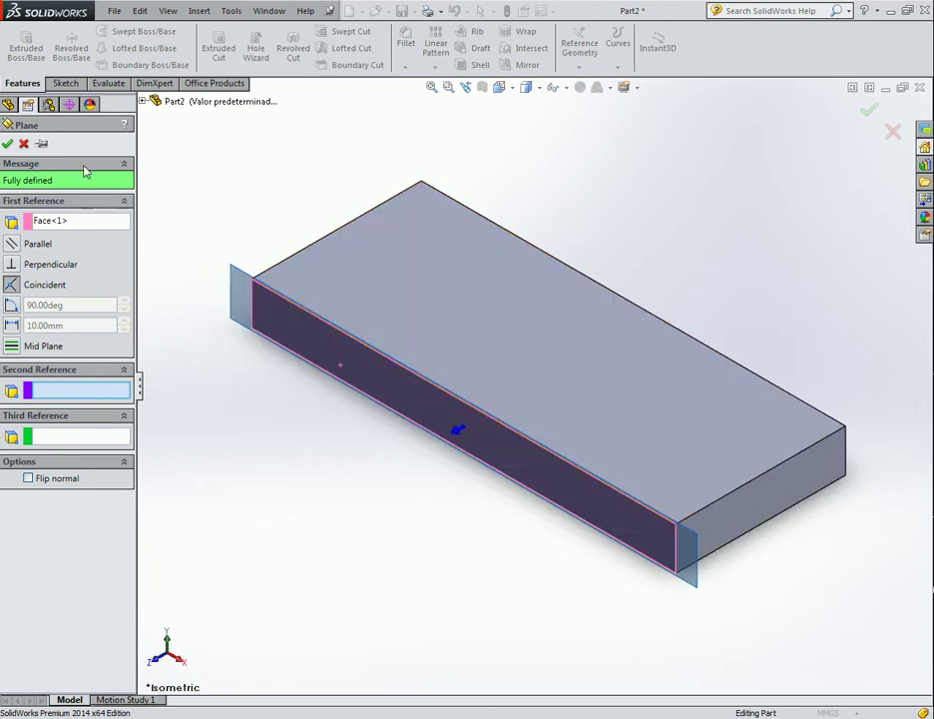
left_click(24, 144)
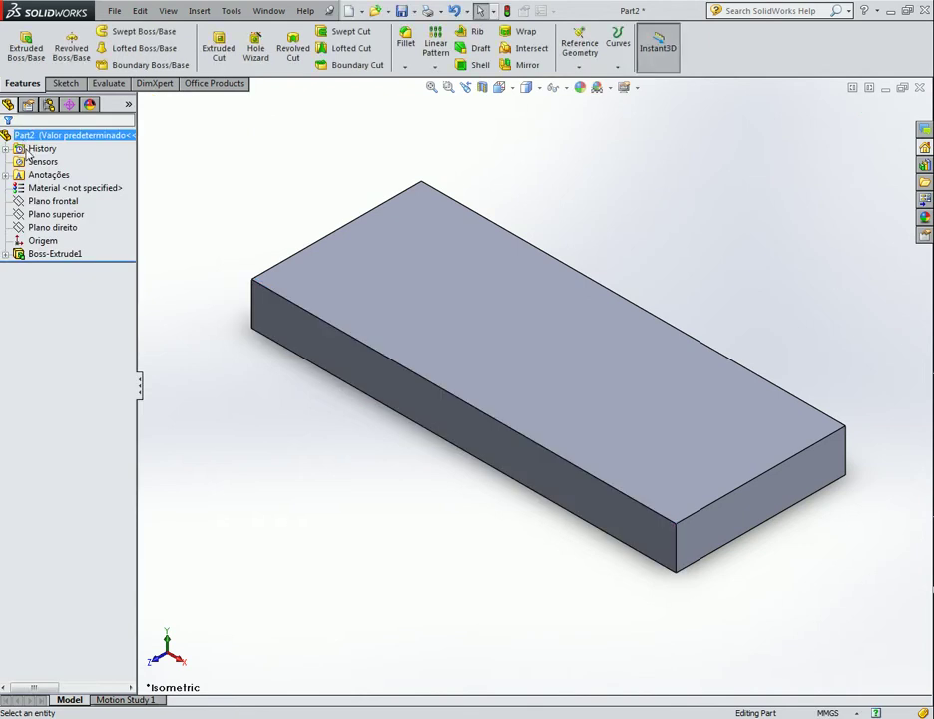
key("f")
left_click(446, 391)
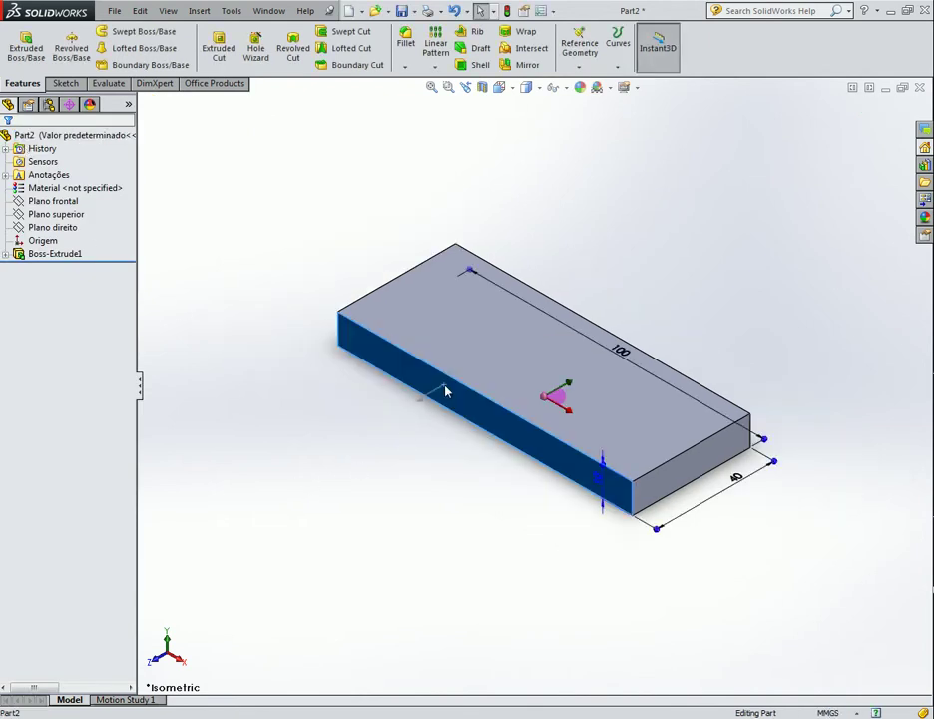
right_click(411, 380)
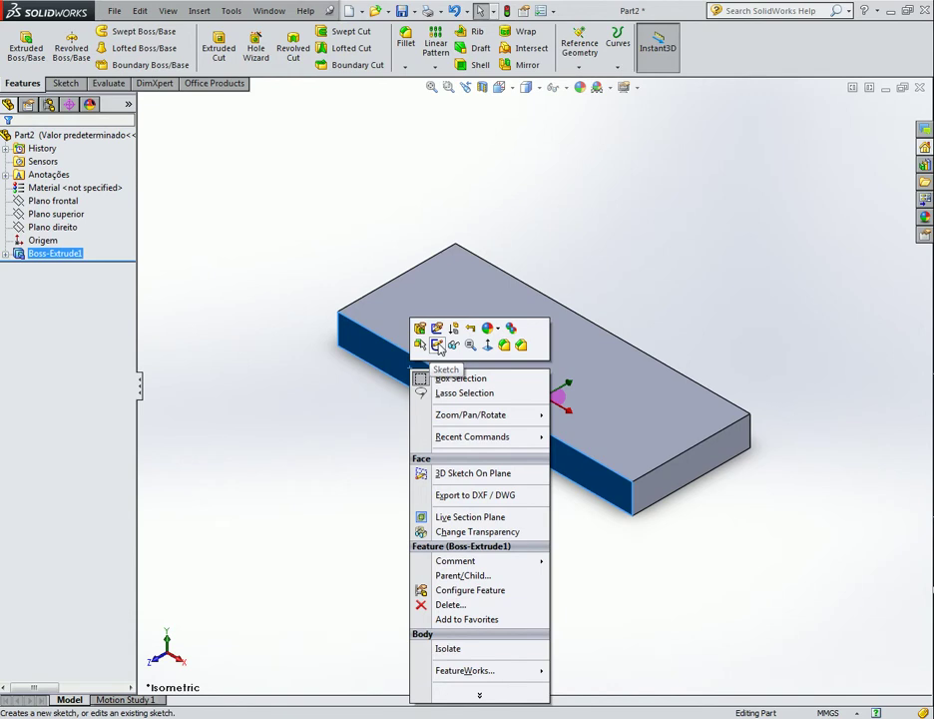
left_click(221, 286)
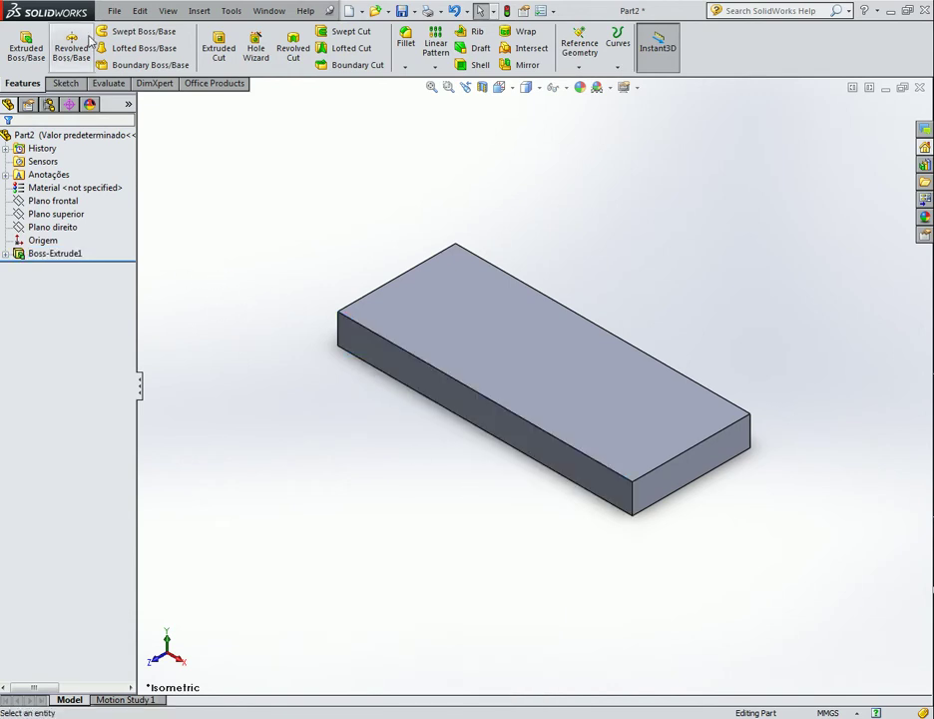
left_click(66, 82)
left_click(106, 32)
left_click(95, 47)
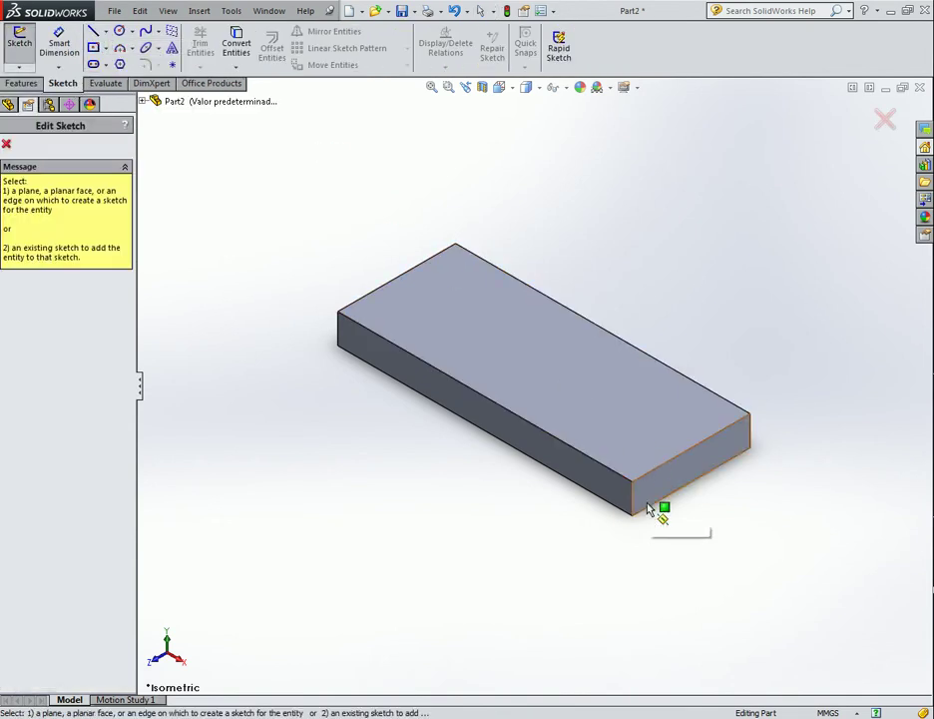
key("Escape")
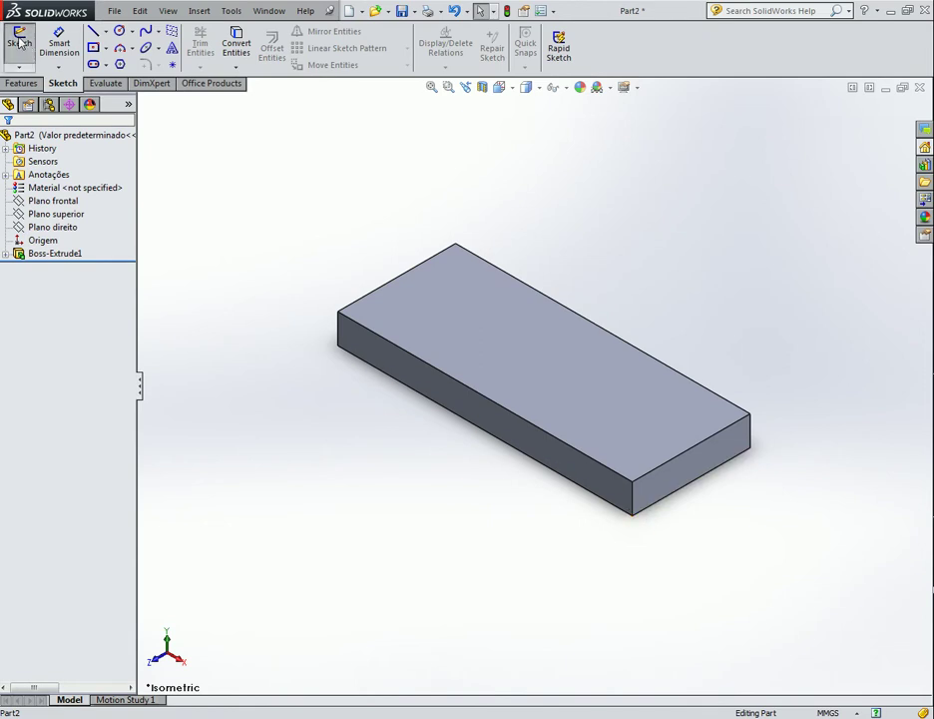
Start a sketch on the lower edge of the block's short end face, inspect its orientation, and exit the sketch without drawing.
left_click(19, 40)
left_click(667, 497)
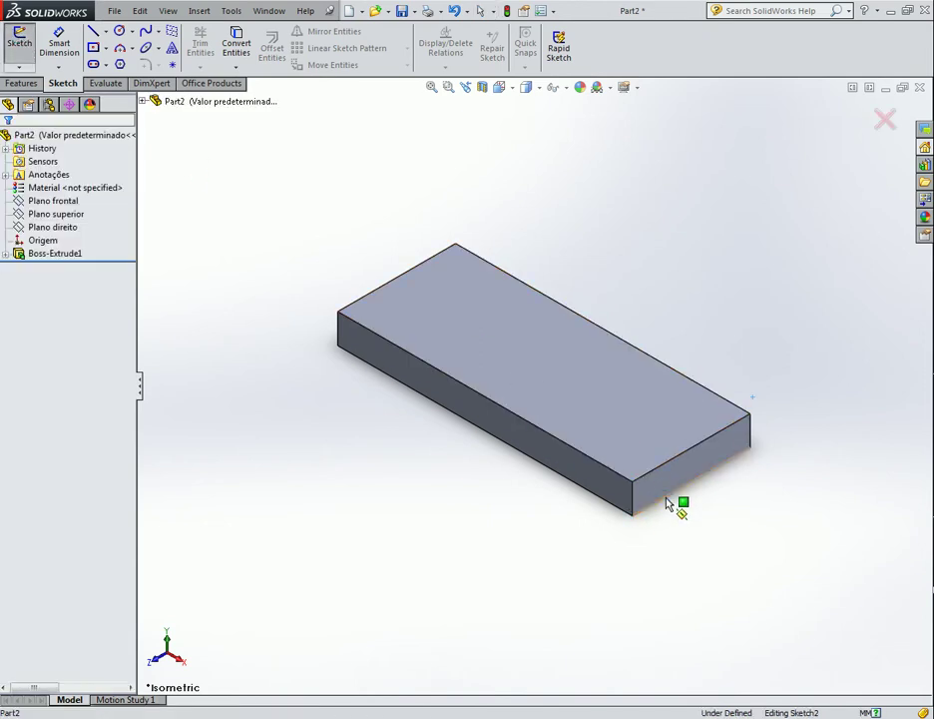
scroll(525, 444, "up", 3)
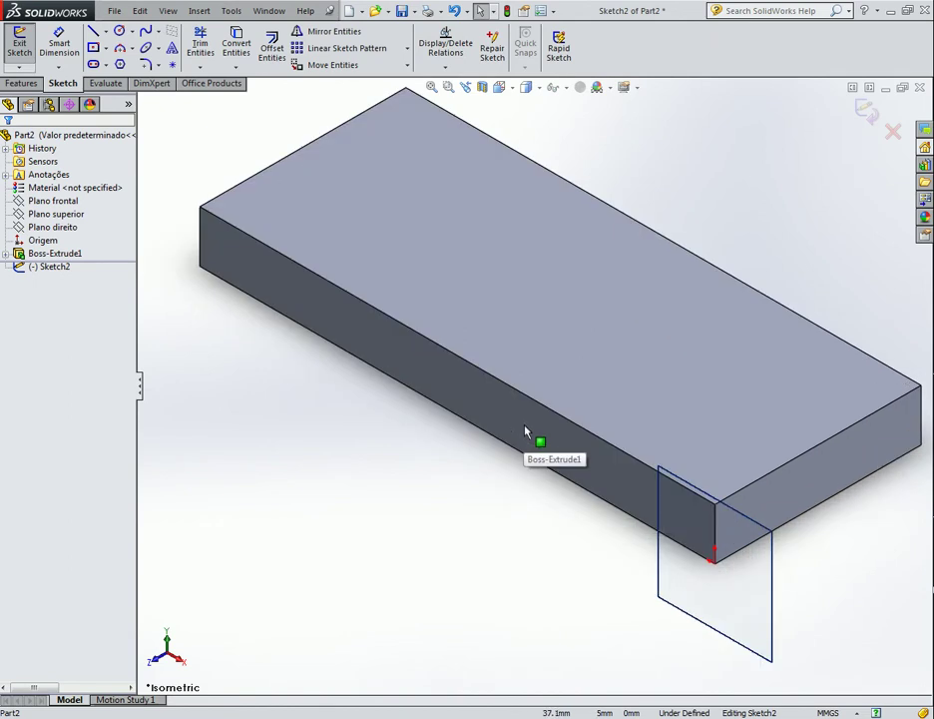
scroll(527, 439, "down", 2)
key("ctrl+8")
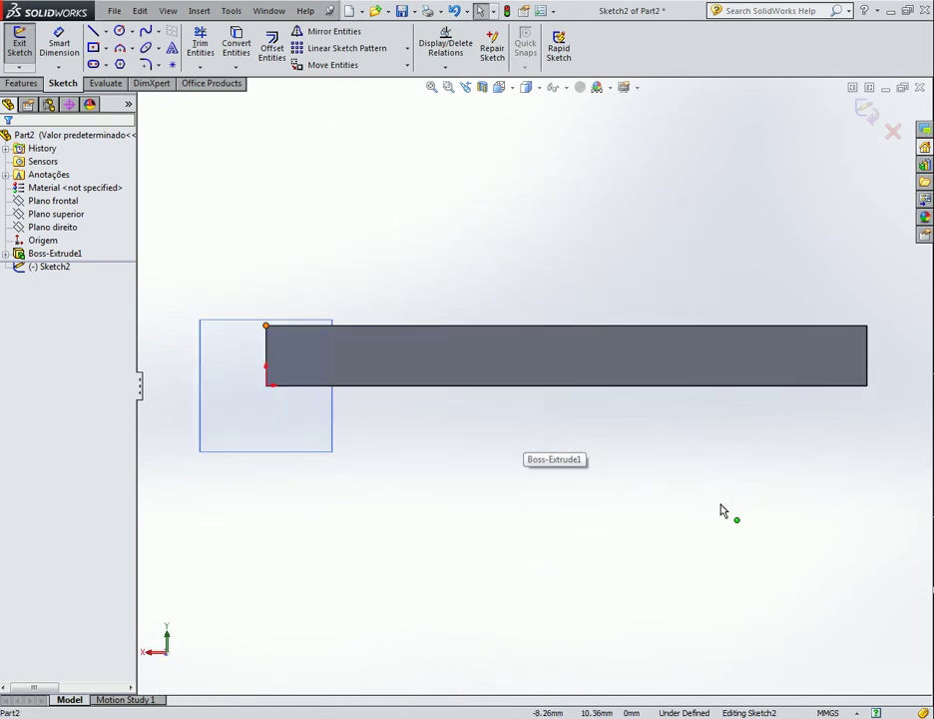
key("ctrl+8")
middle_click_drag(584, 269, 488, 272)
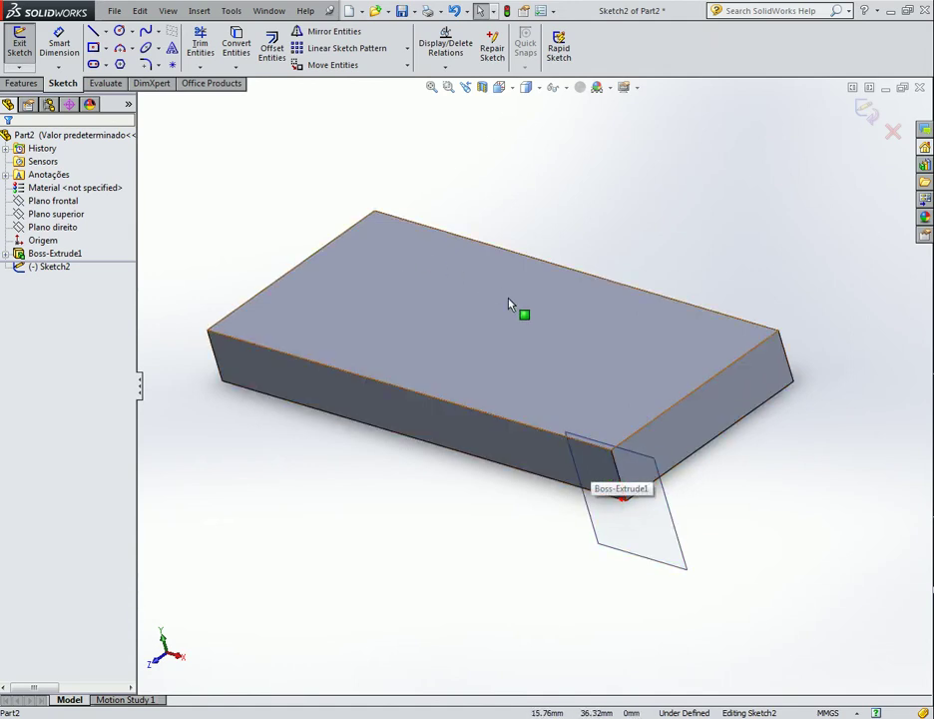
key("ctrl+8")
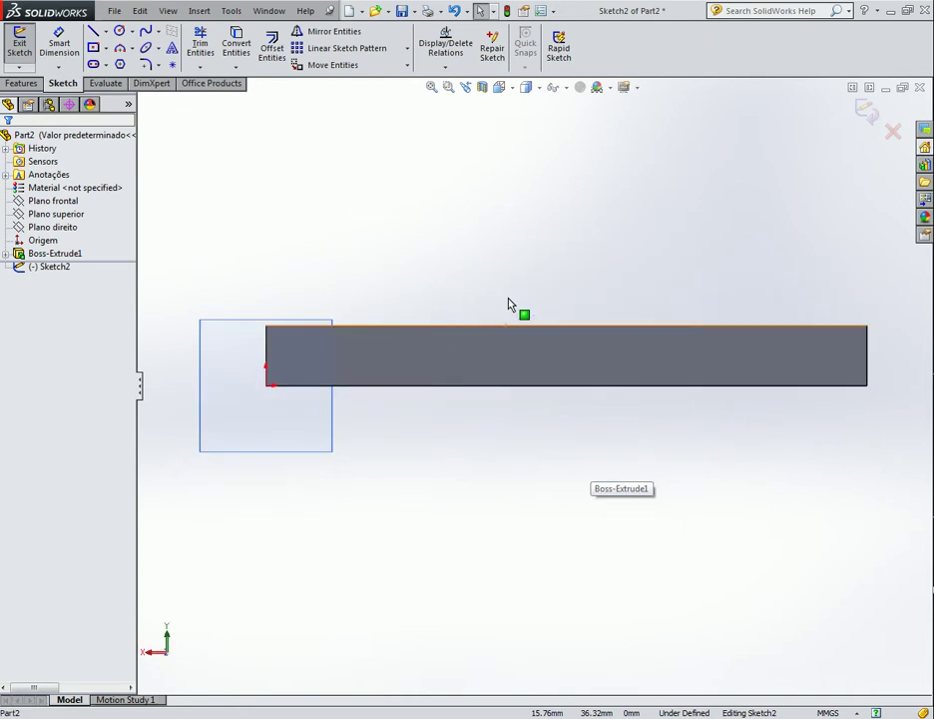
key("ctrl+7")
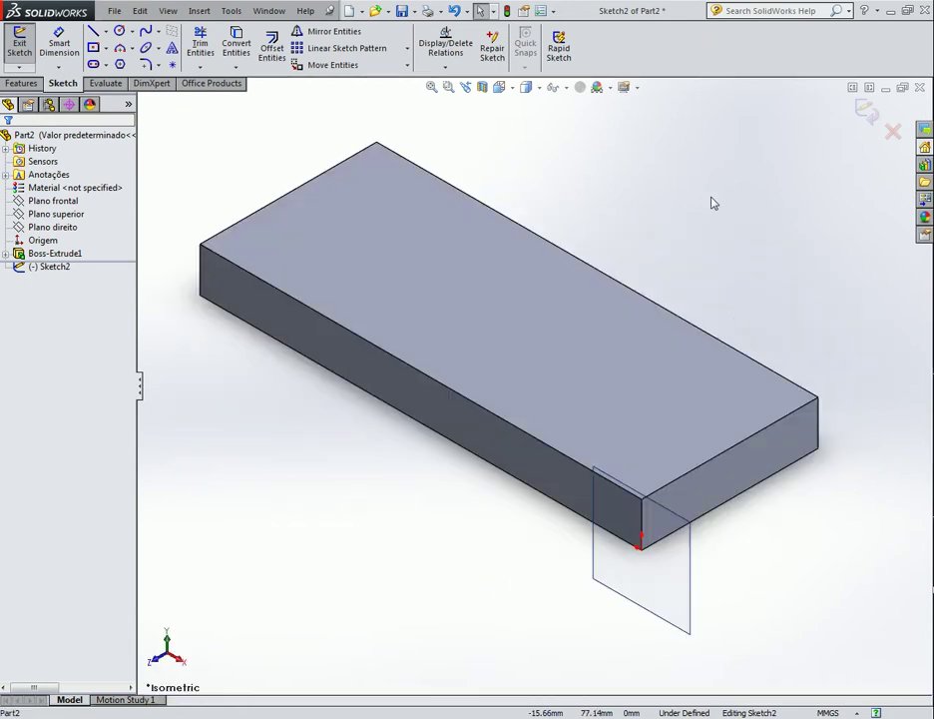
left_click(864, 111)
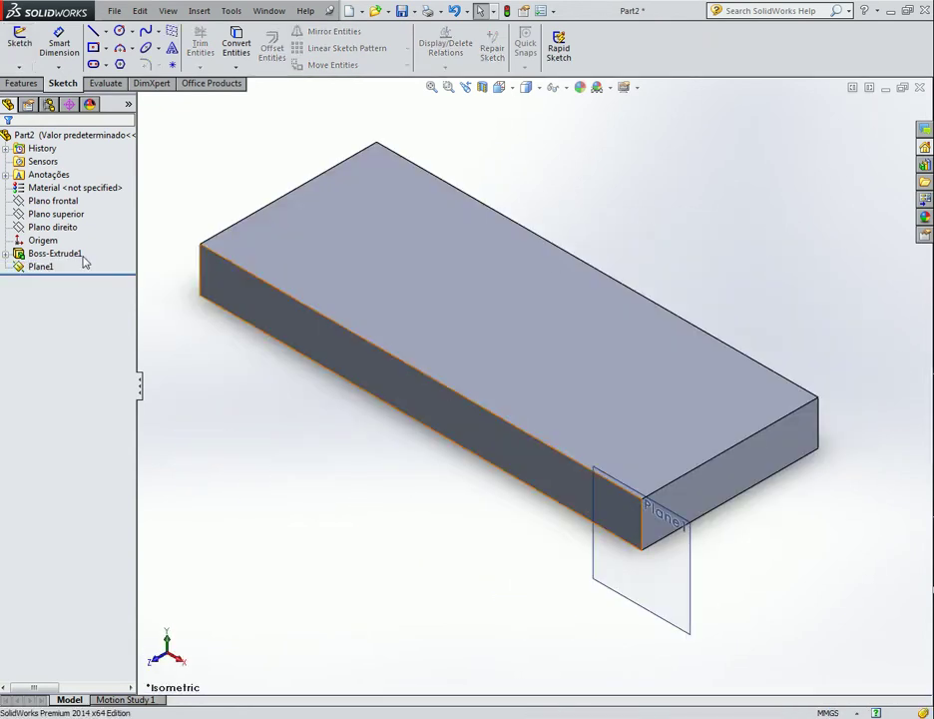
Delete the reference plane Plane1 at the block's lower corner.
left_click(25, 270)
key("Delete")
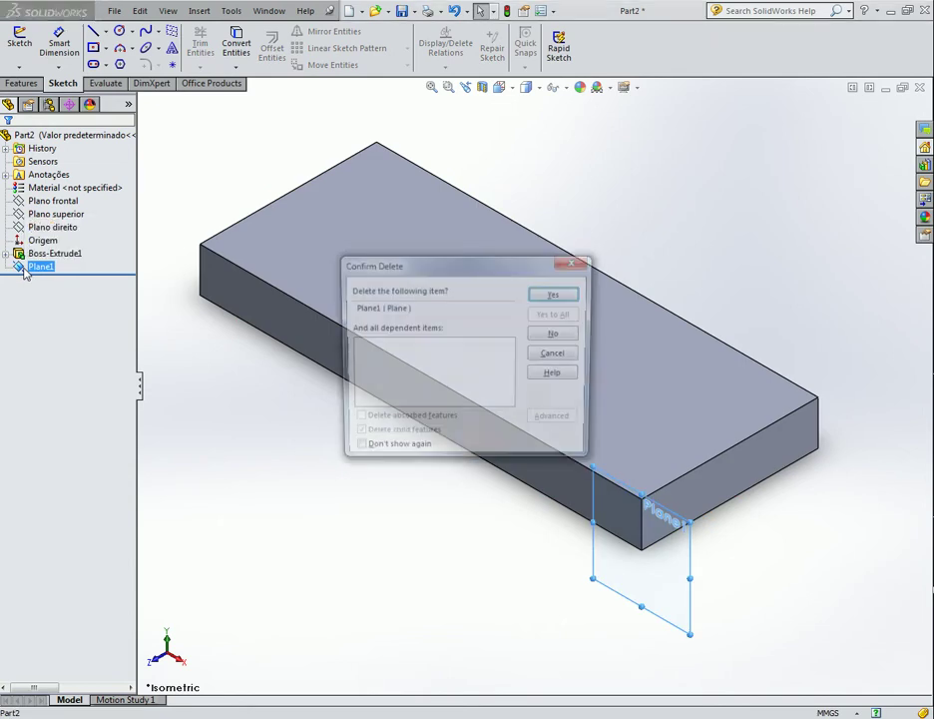
key("Return")
Sketch a closed arch on the block's long front face, about 37 mm wide, with about 26.6 mm sides and a tangent arc of about 18.7 mm radius.
right_click(324, 353)
left_click(333, 326)
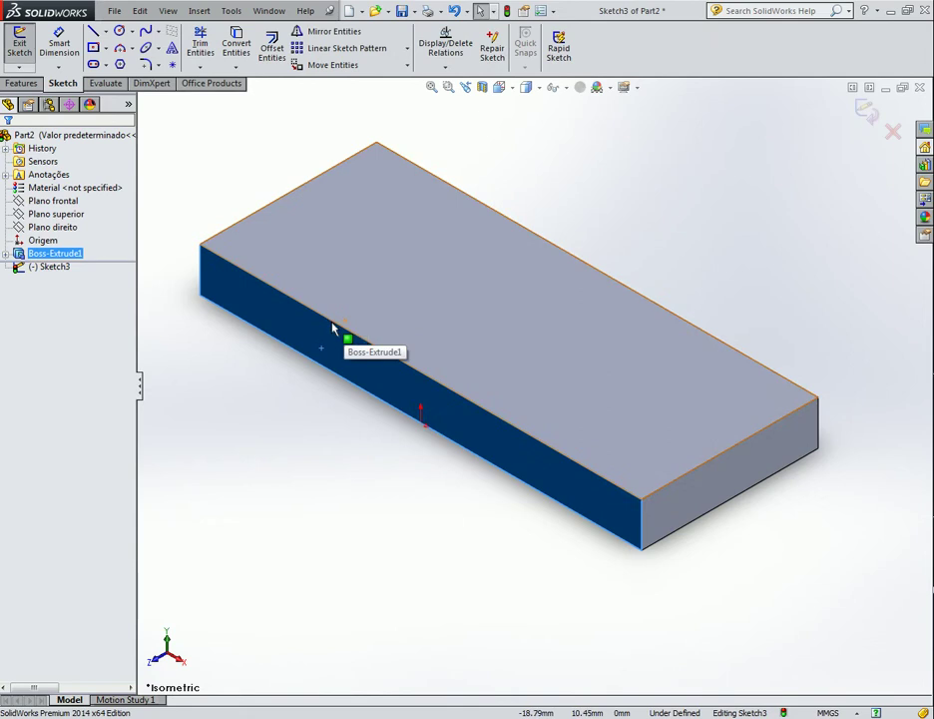
scroll(337, 325, "up", 2)
left_click(95, 32)
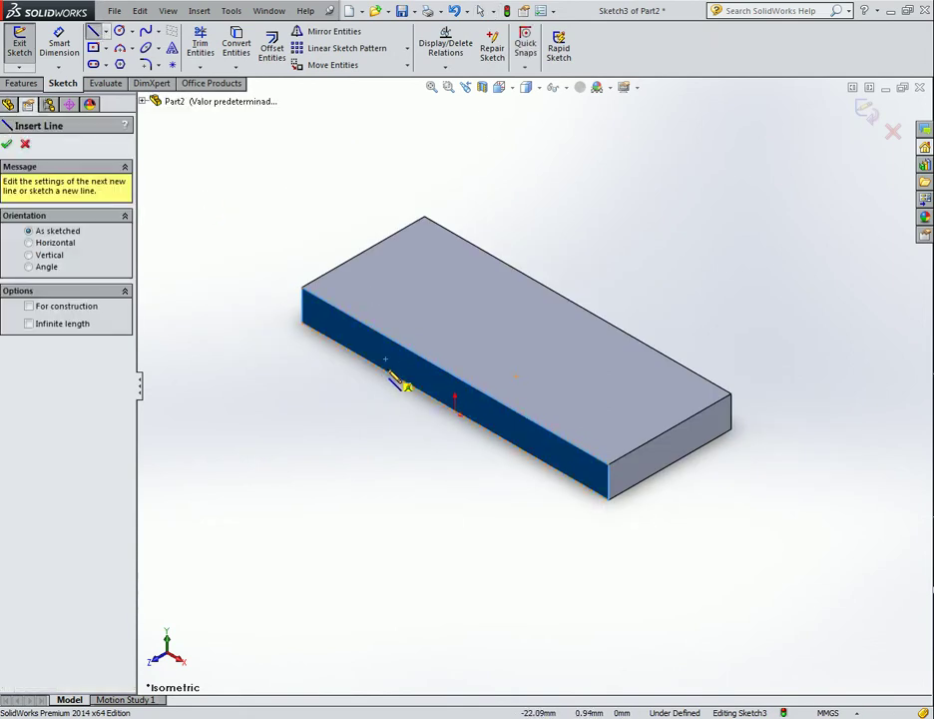
left_click(388, 371)
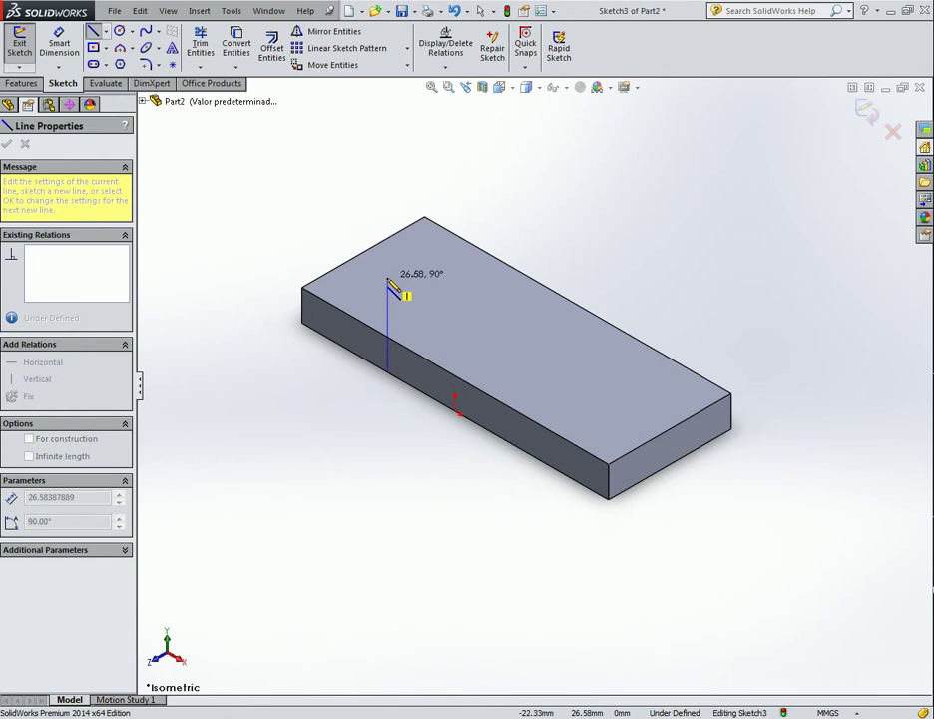
left_click(388, 281)
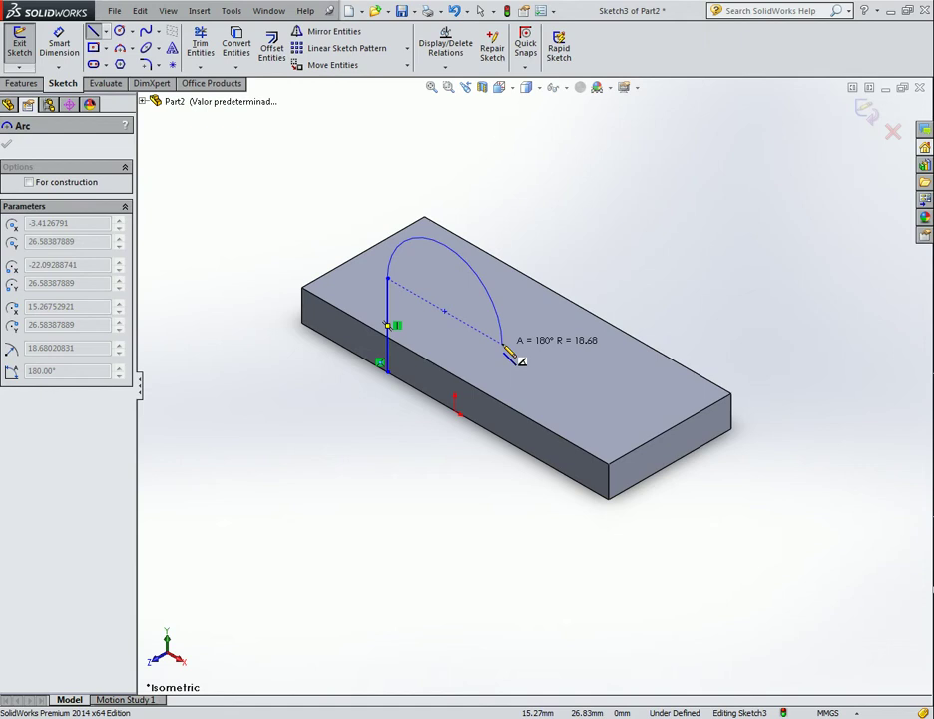
left_click(503, 346)
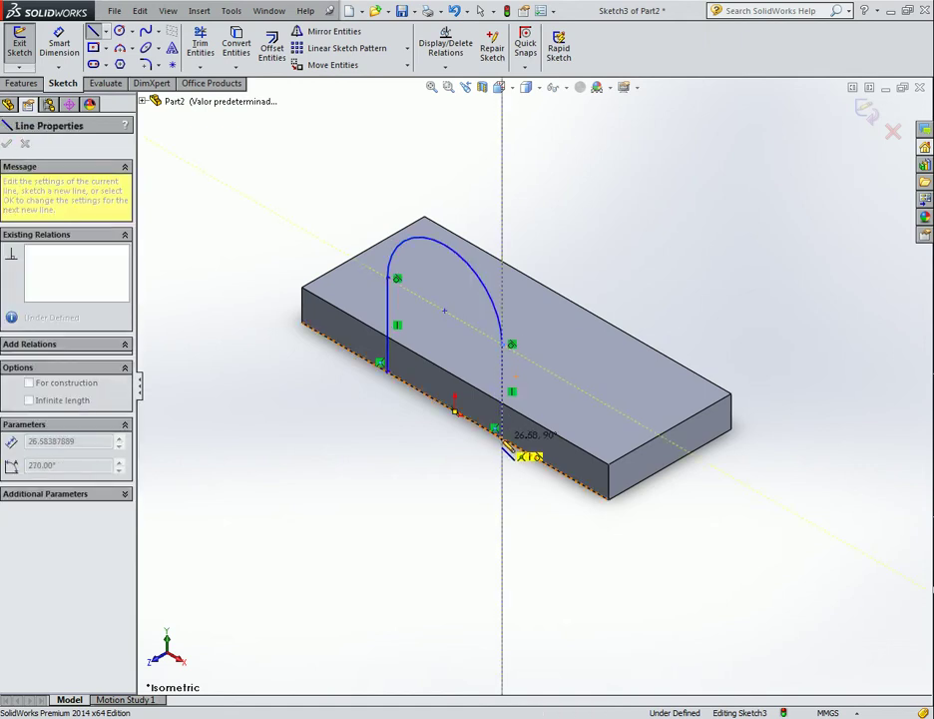
left_click(502, 437)
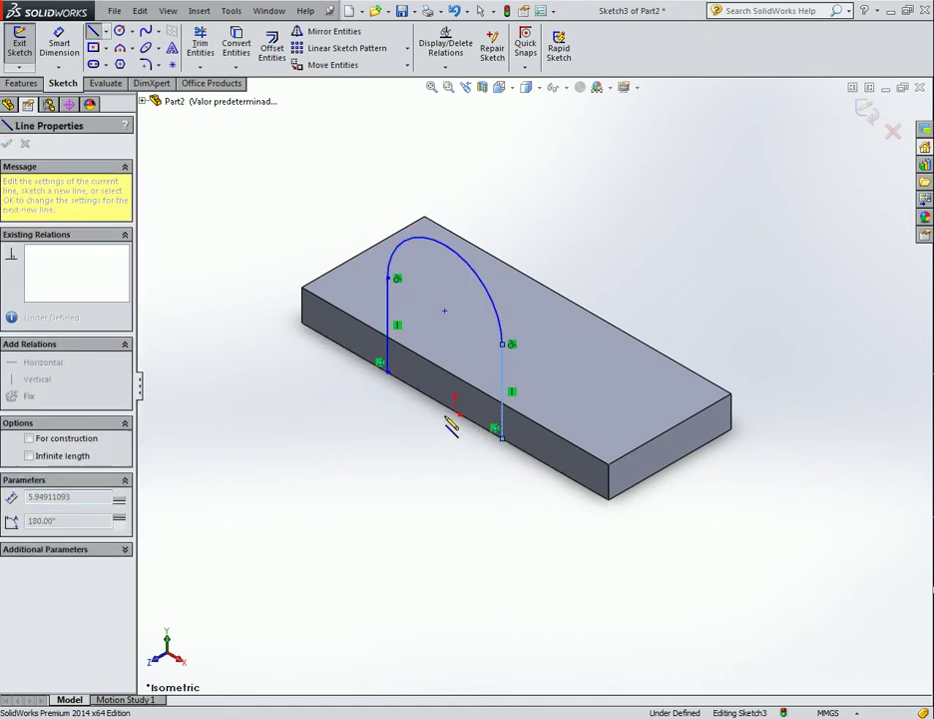
left_click(388, 373)
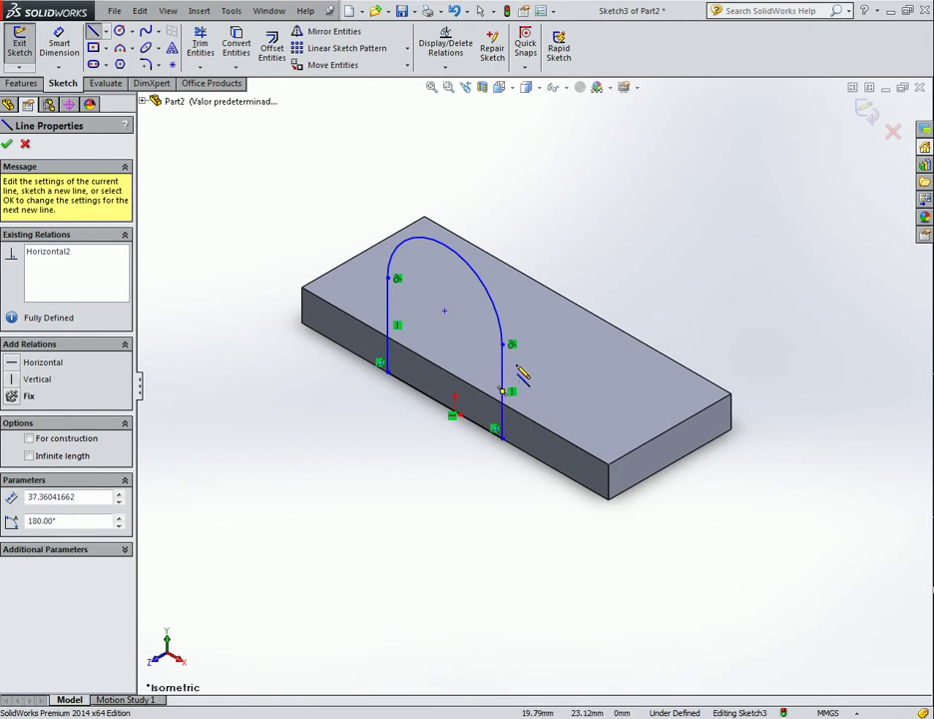
key("Escape")
Add a parallel relation between the arch's two straight vertical sides.
left_click(502, 371)
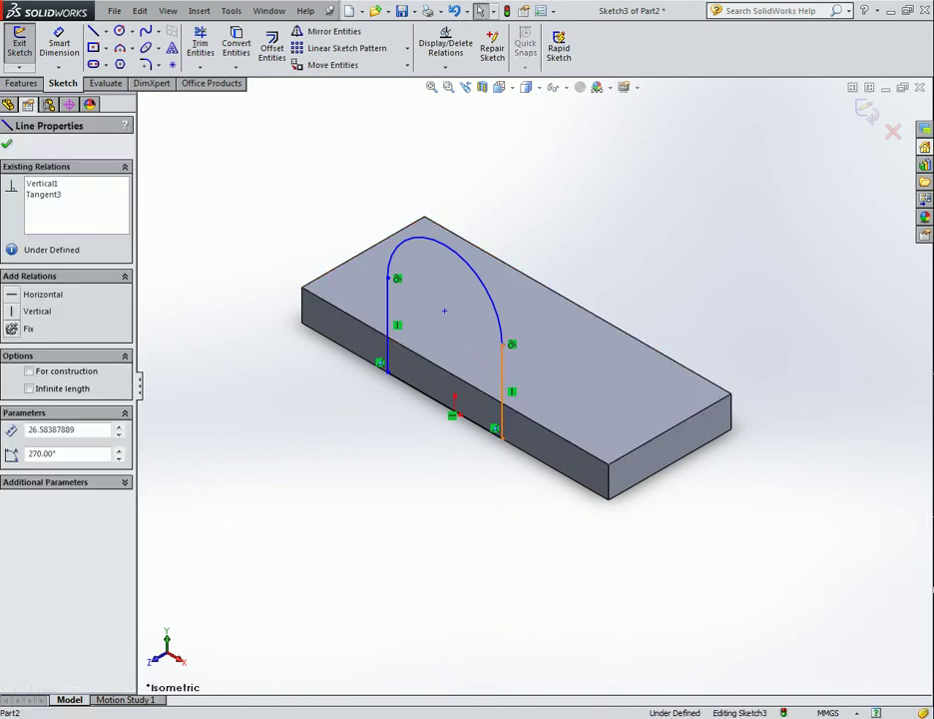
left_click(389, 308, "ctrl")
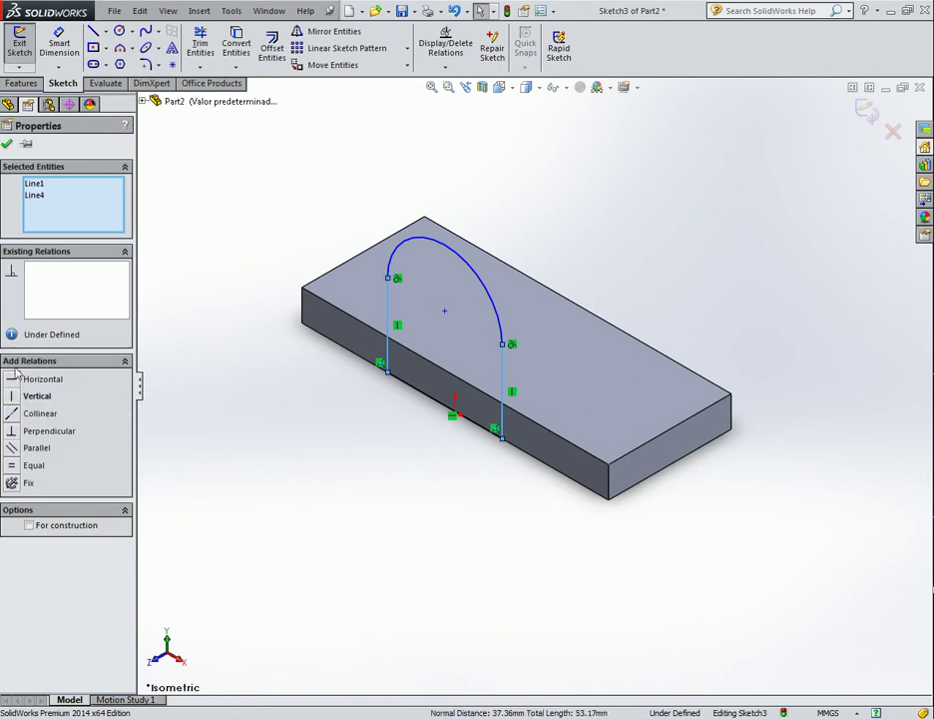
left_click(36, 447)
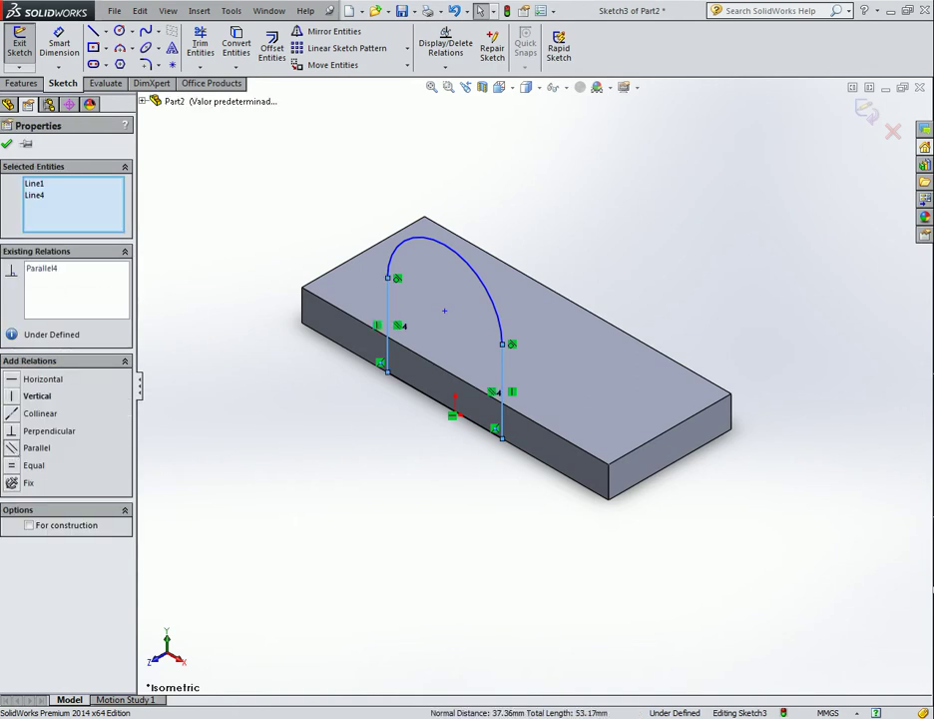
left_click(7, 145)
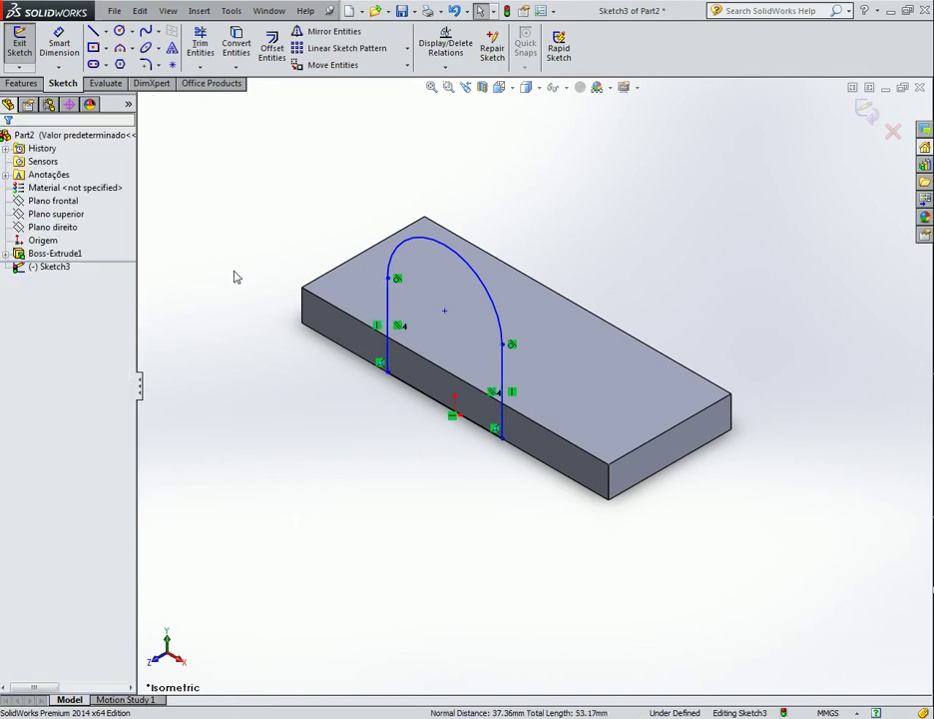
Align the arch's arc centre vertically with the midpoint of the block's lower front edge, and check the profile in a face-on view.
left_click(444, 311)
left_click(394, 456)
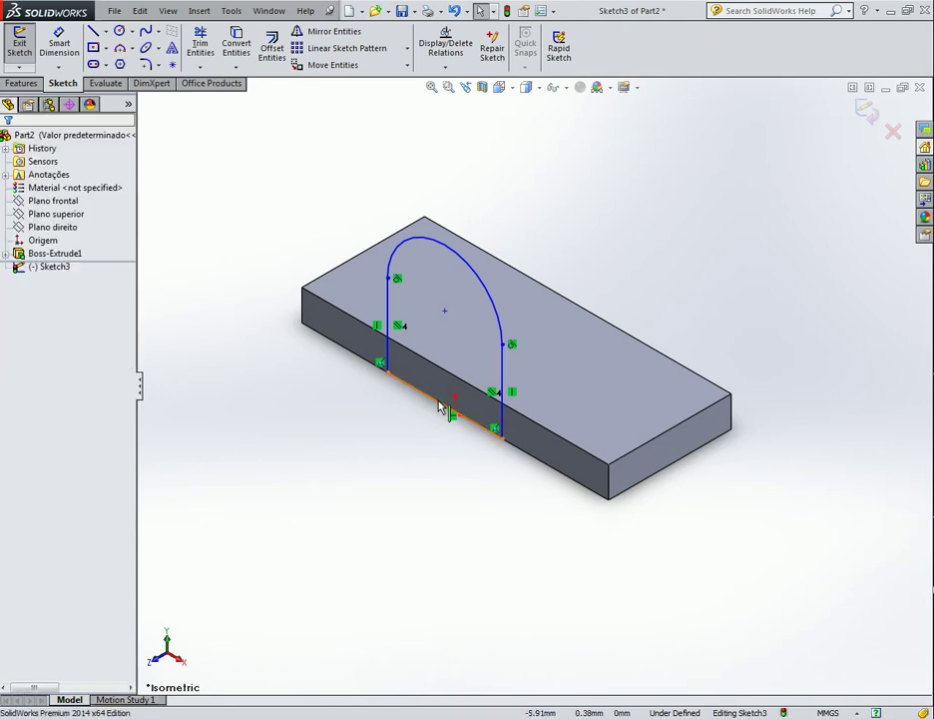
right_click(371, 370)
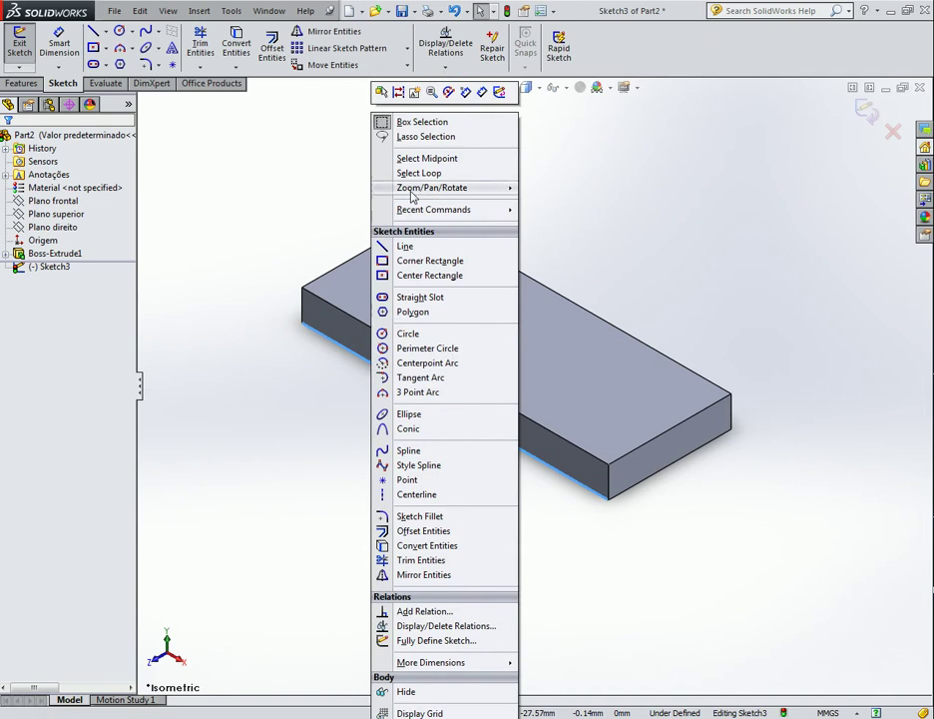
left_click(414, 158)
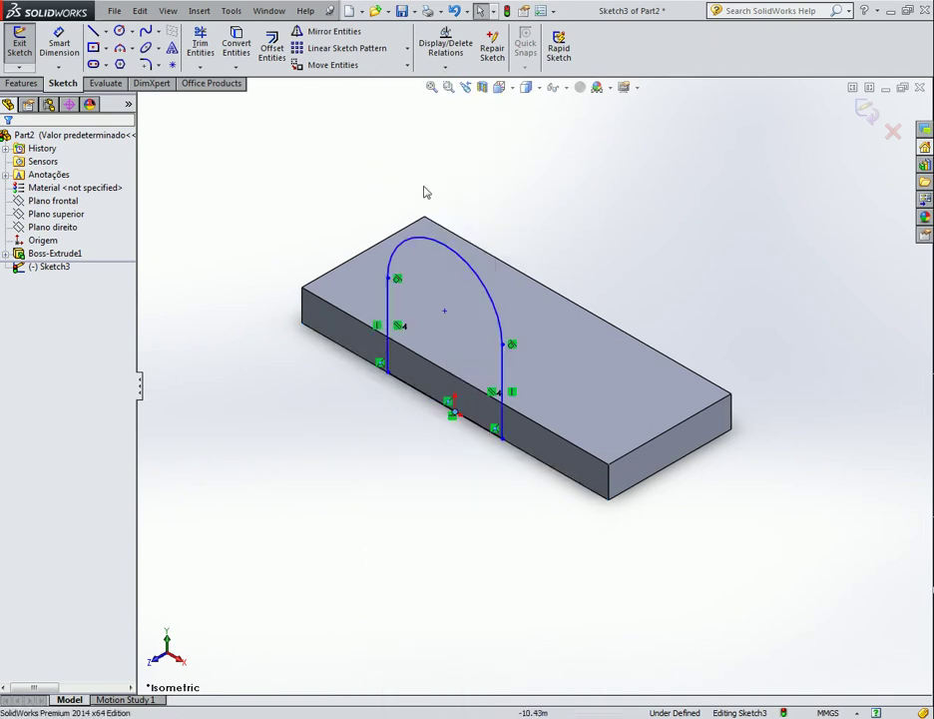
left_click(444, 311, "ctrl")
left_click(32, 396)
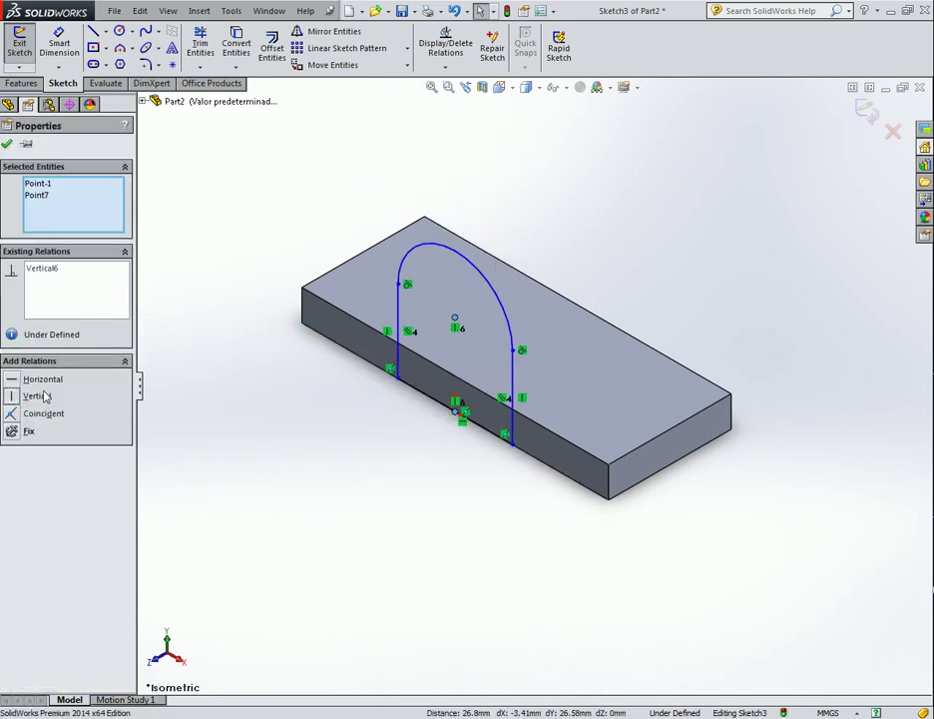
key("z")
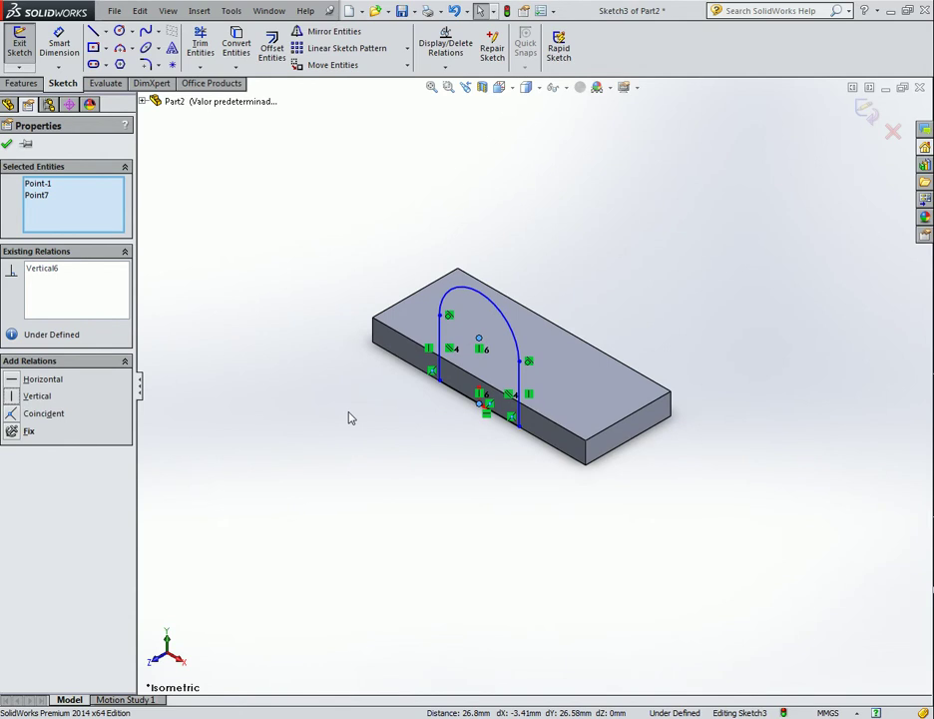
key("ctrl+8")
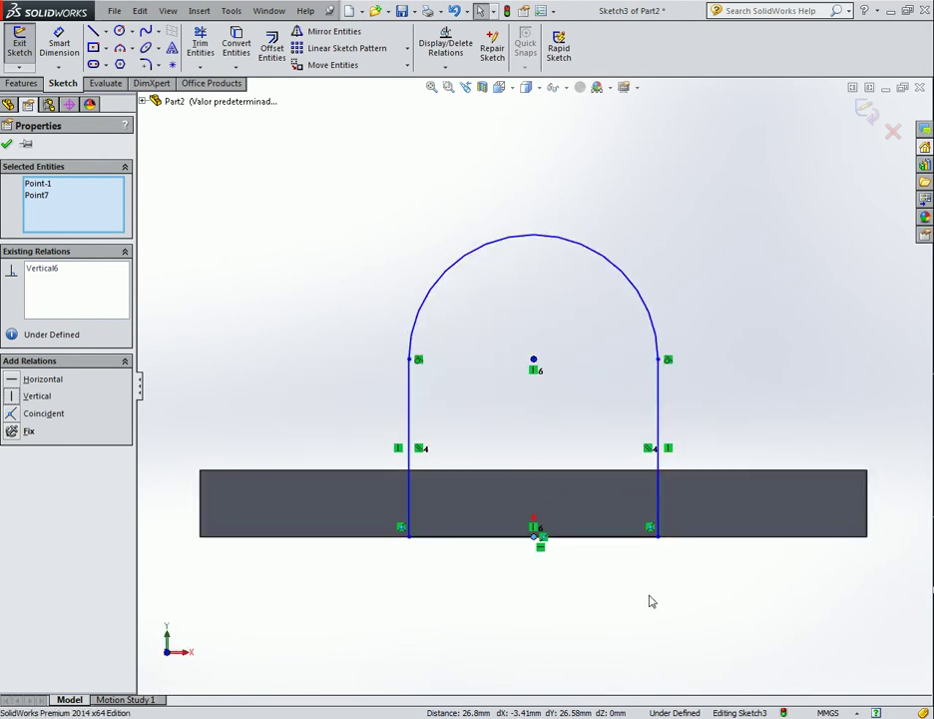
key("ctrl+7")
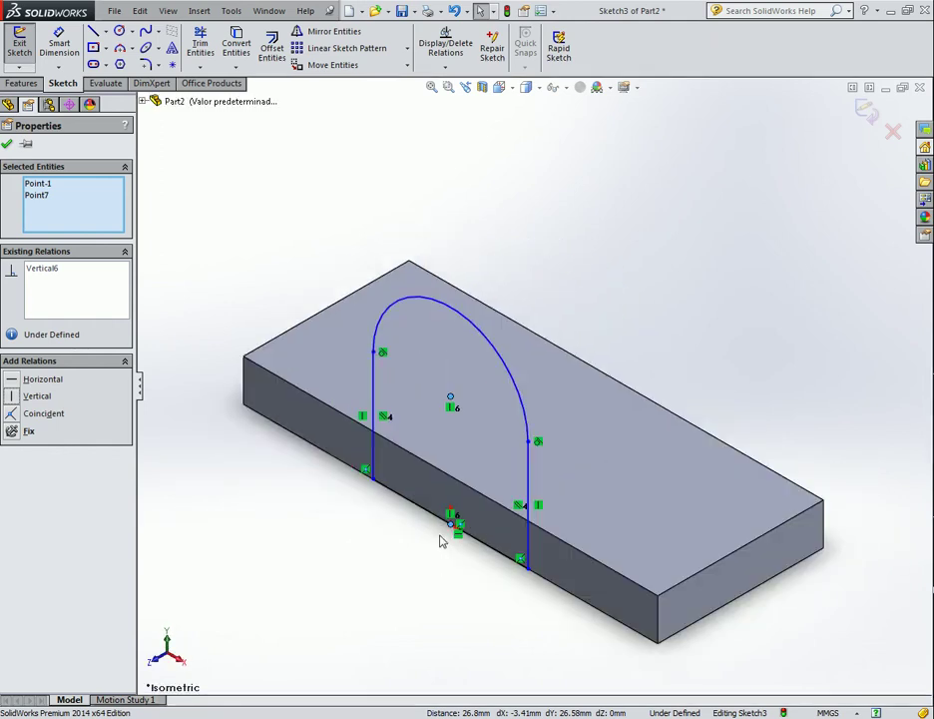
left_click(306, 506)
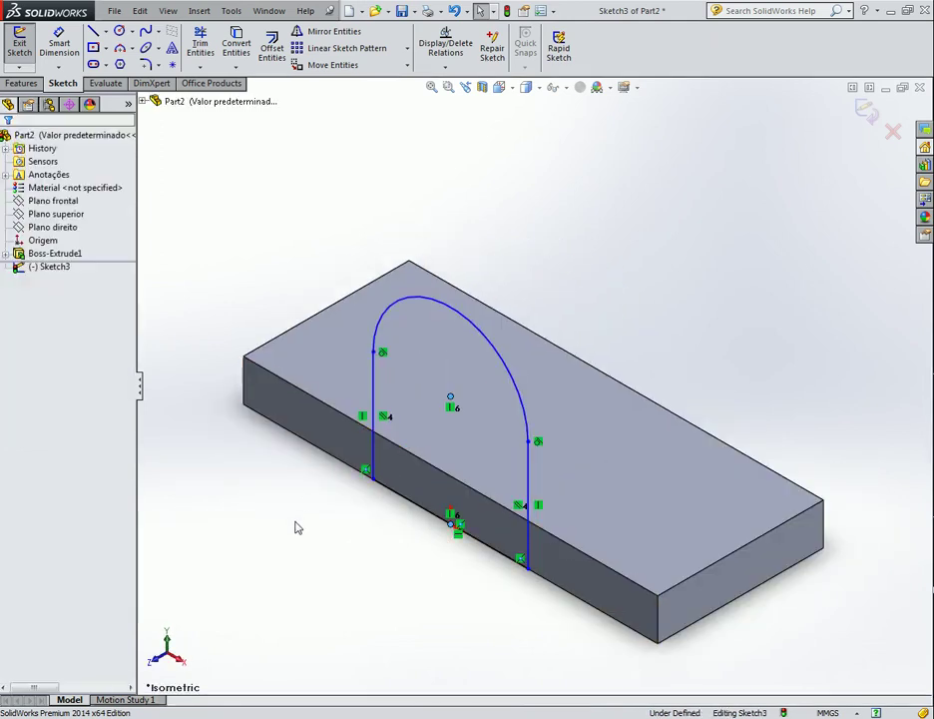
Dimension the arch's top arc with a radius of 20 mm.
left_click(58, 47)
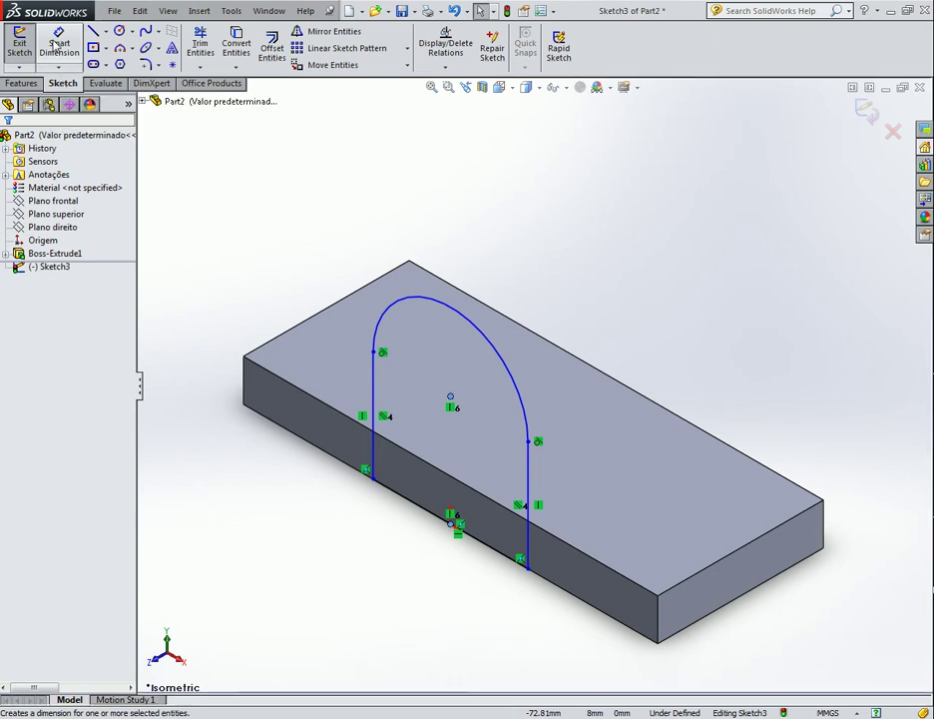
left_click(436, 305)
left_click(491, 262)
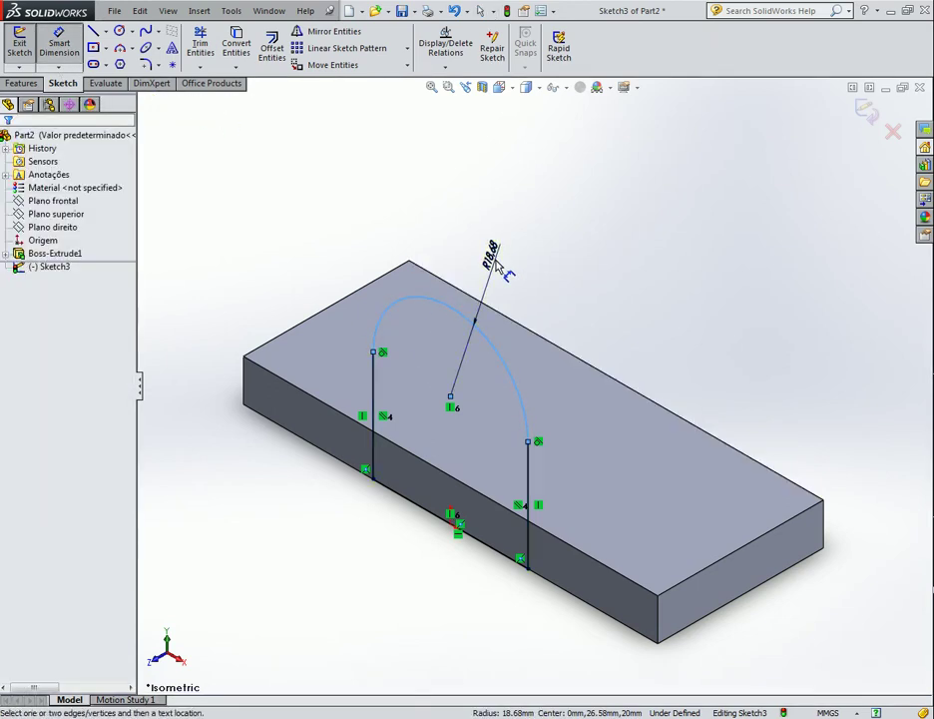
key("Return")
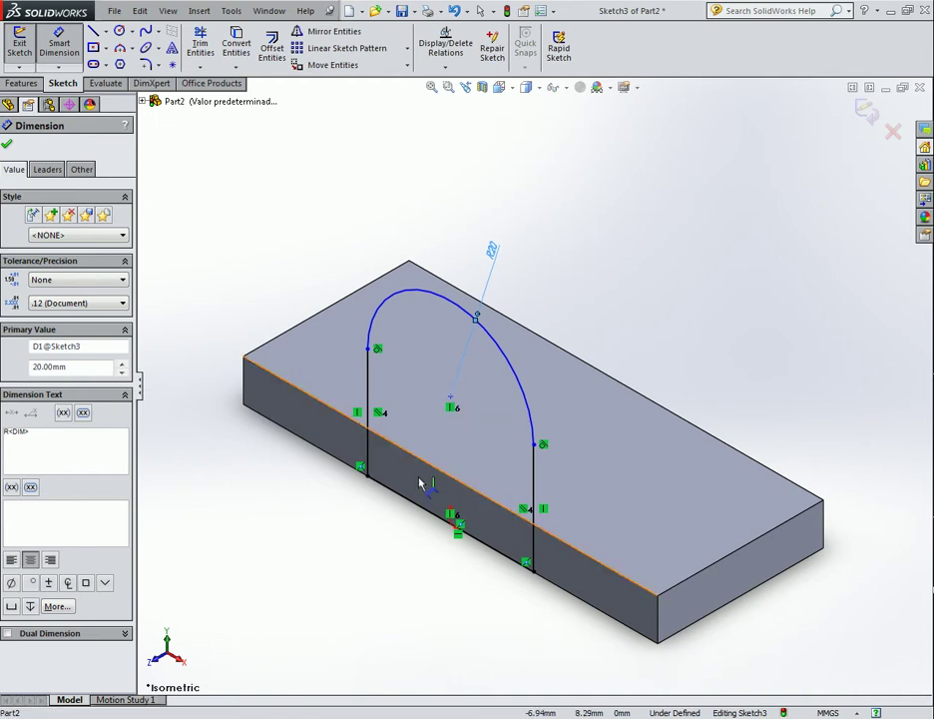
Dimension the height of the arc centre above the arch's base line as 35 mm.
left_click(423, 513)
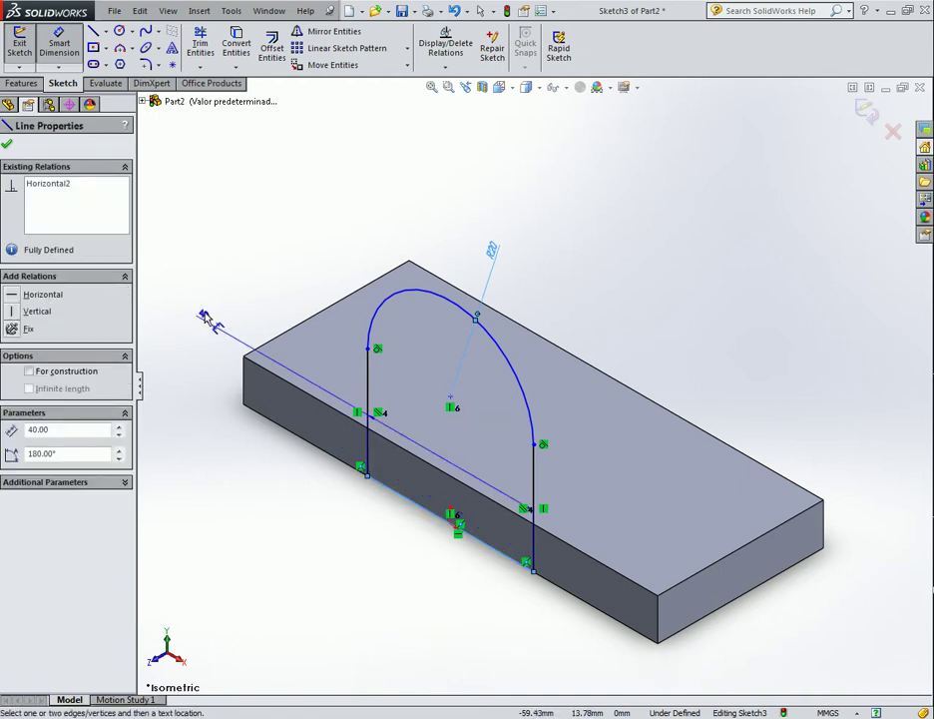
left_click(451, 398)
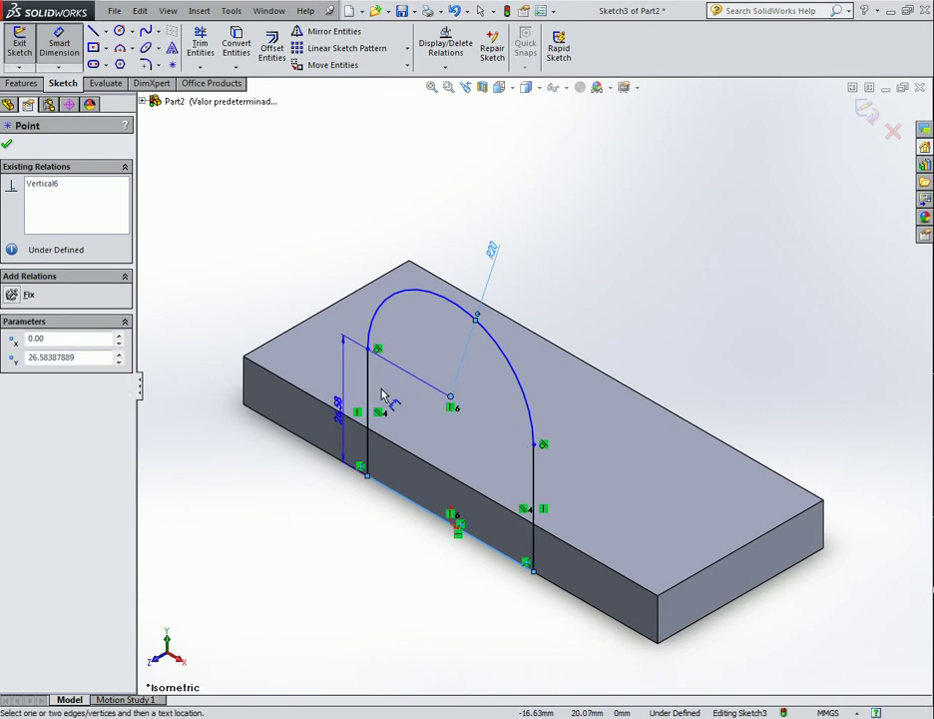
left_click(234, 351)
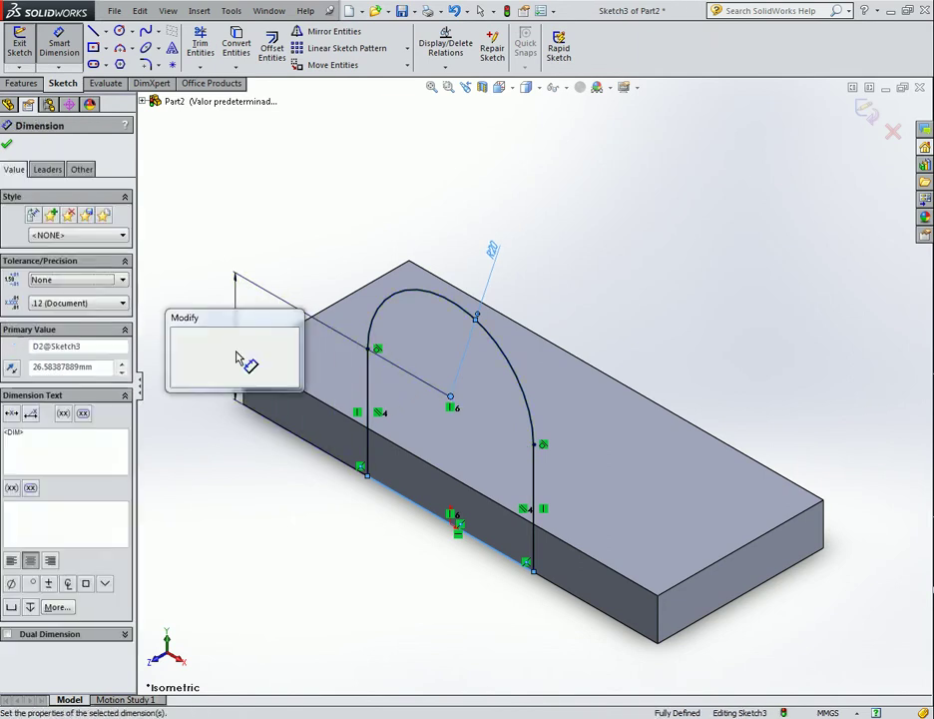
type("35")
key("Return")
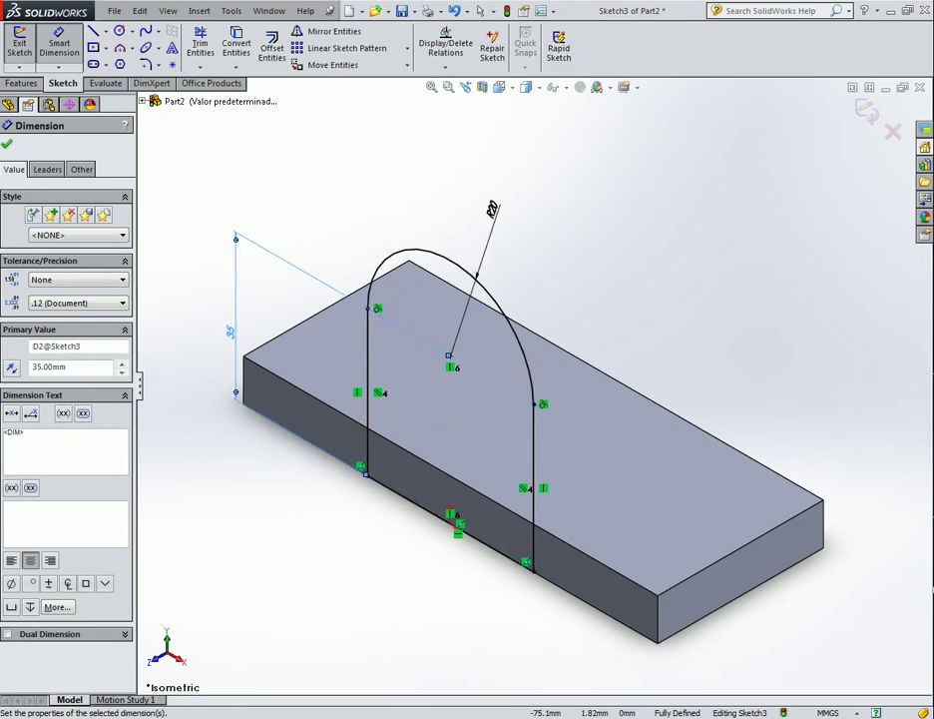
key("Escape")
Examine the existing relations of the arc centre, the arch's base line and the block's lower front edge.
scroll(207, 259, "up", 3)
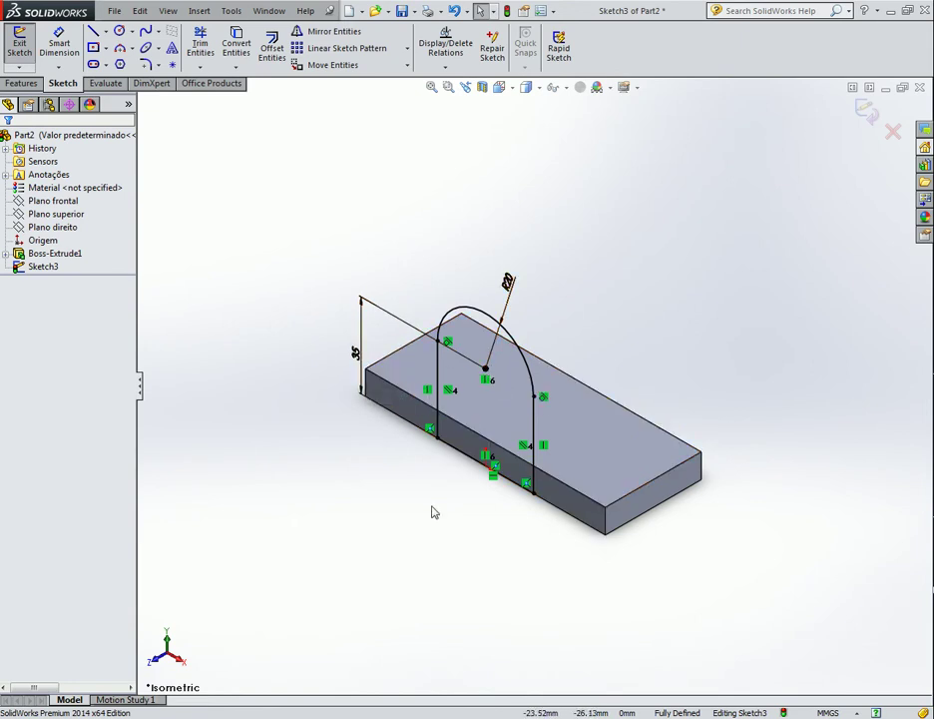
left_click(486, 369)
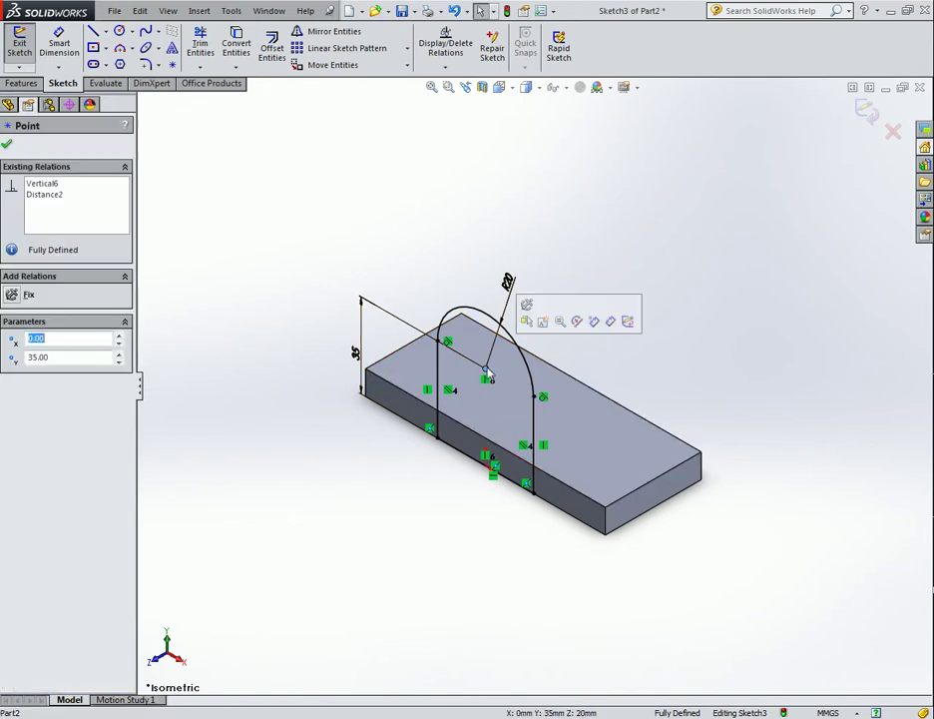
left_click(489, 471)
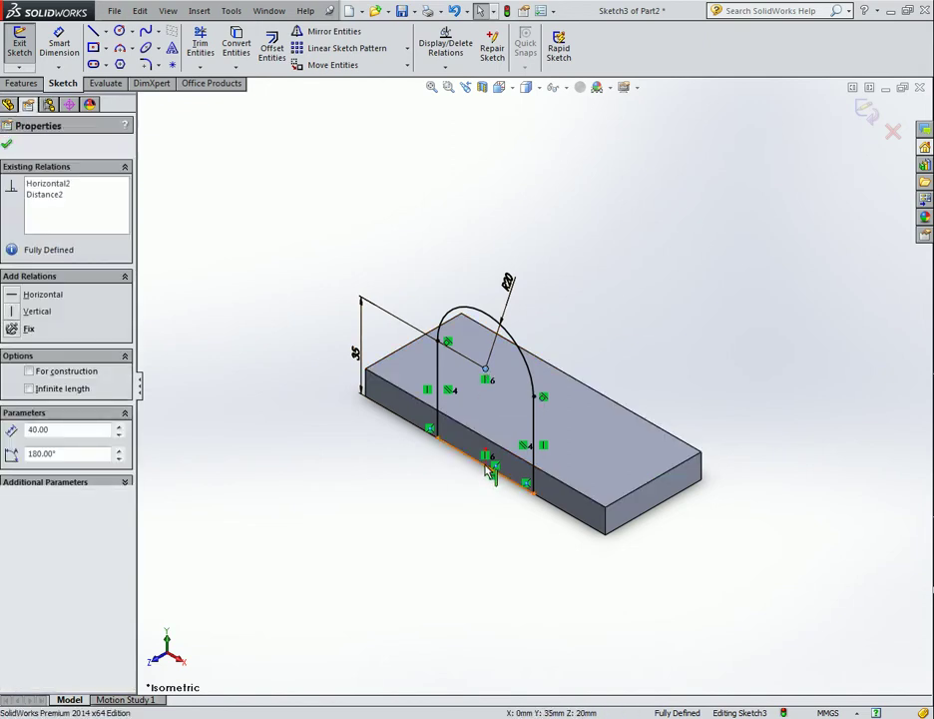
left_click(491, 469, "ctrl")
left_click(448, 494)
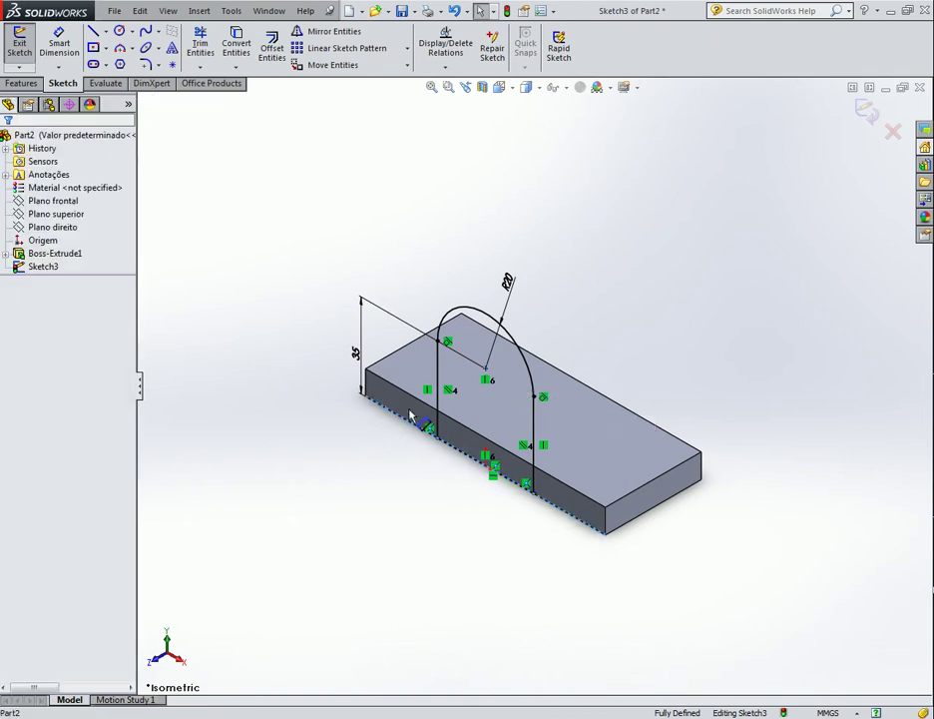
left_click(486, 369)
left_click(409, 344, "ctrl")
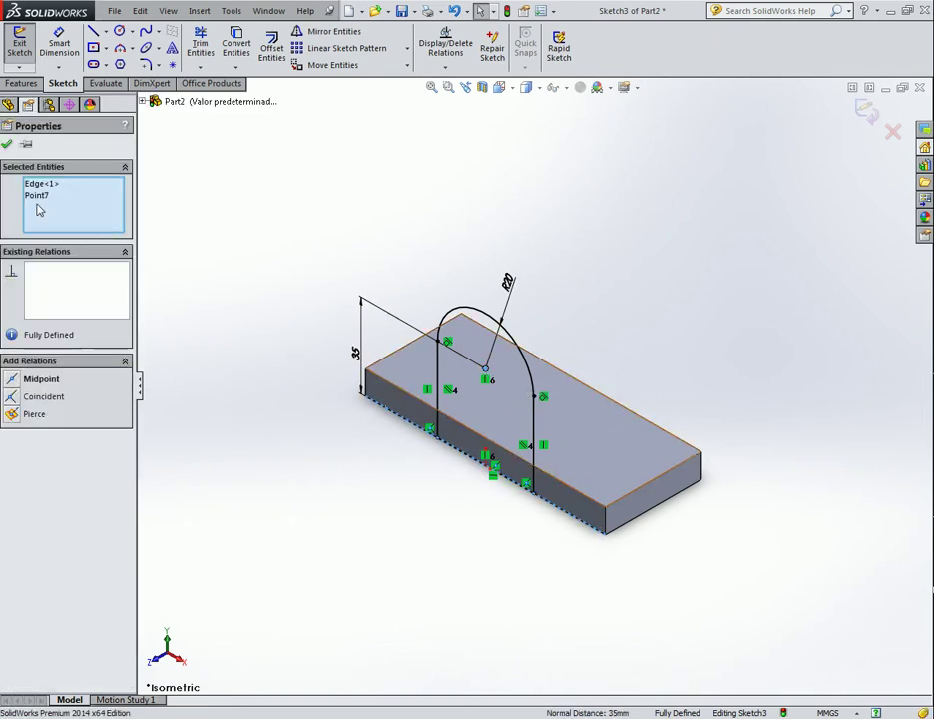
left_click(39, 185)
left_click(38, 196)
left_click(425, 458)
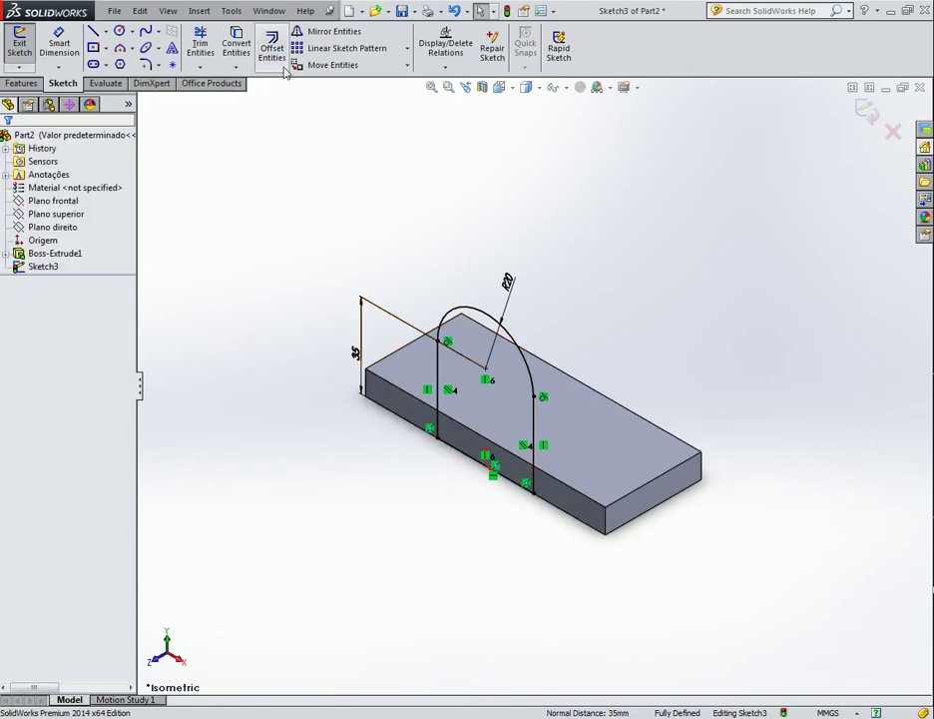
Review the sketch's relations under the Defined In Context, Dangling and All in this sketch filters.
left_click(444, 67)
left_click(448, 82)
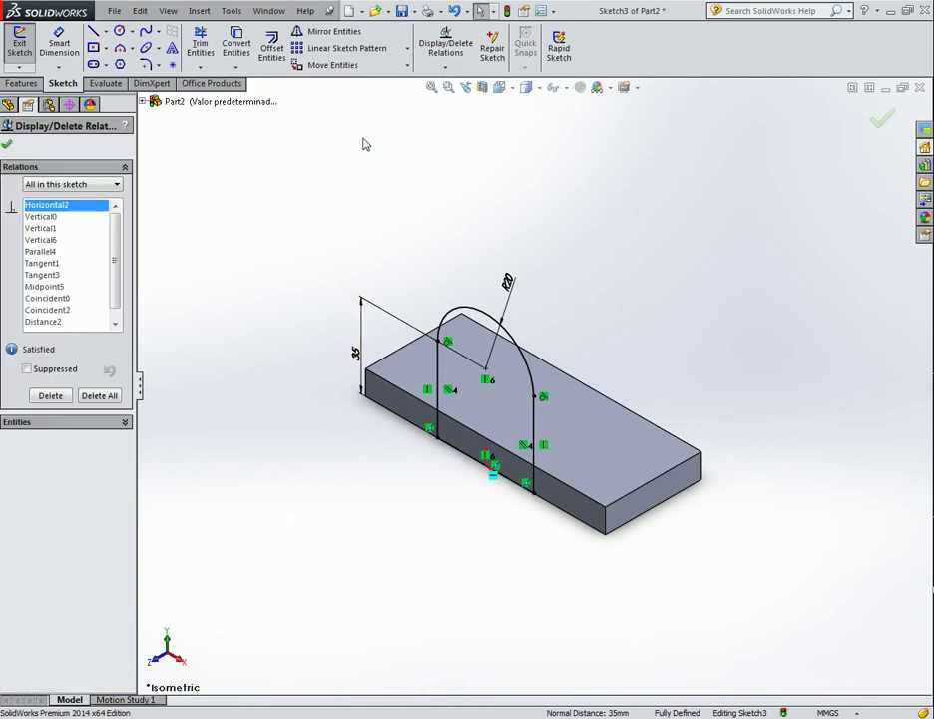
left_click(66, 185)
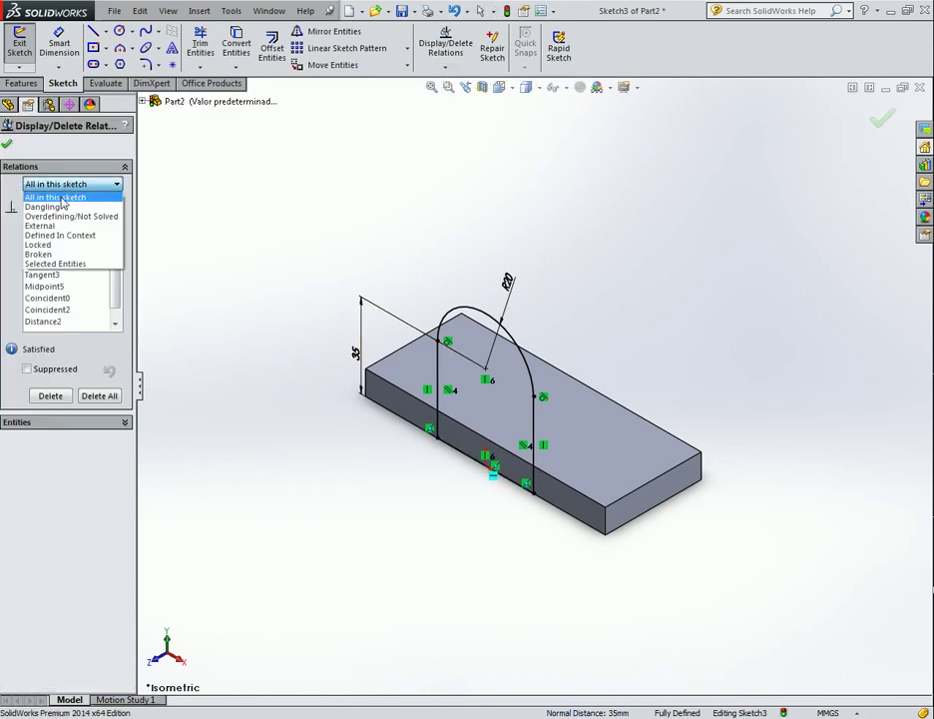
left_click(55, 235)
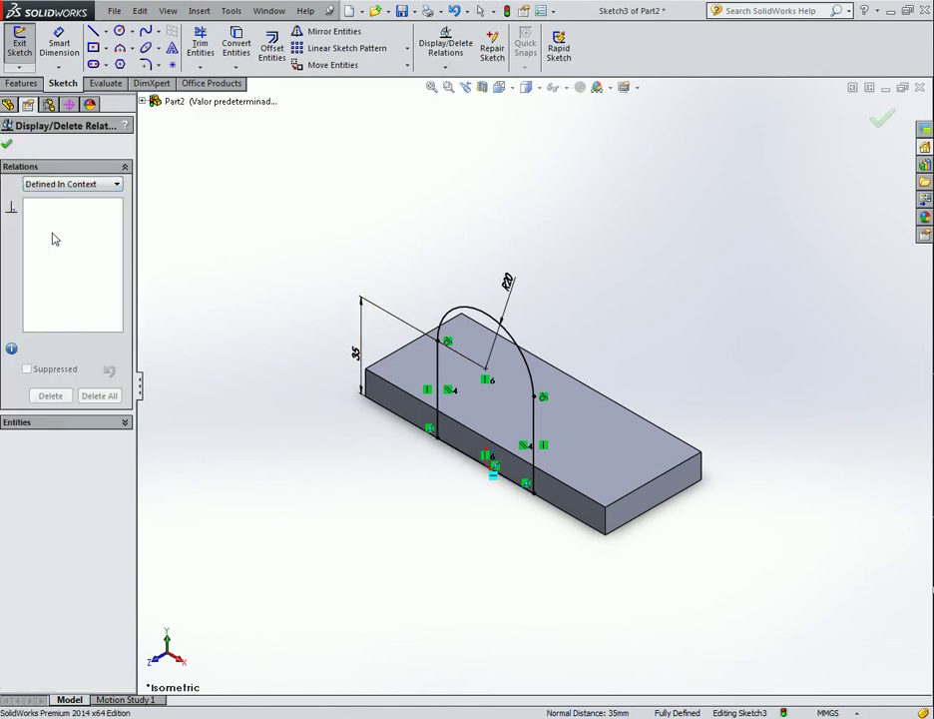
left_click(59, 187)
left_click(45, 207)
left_click(50, 186)
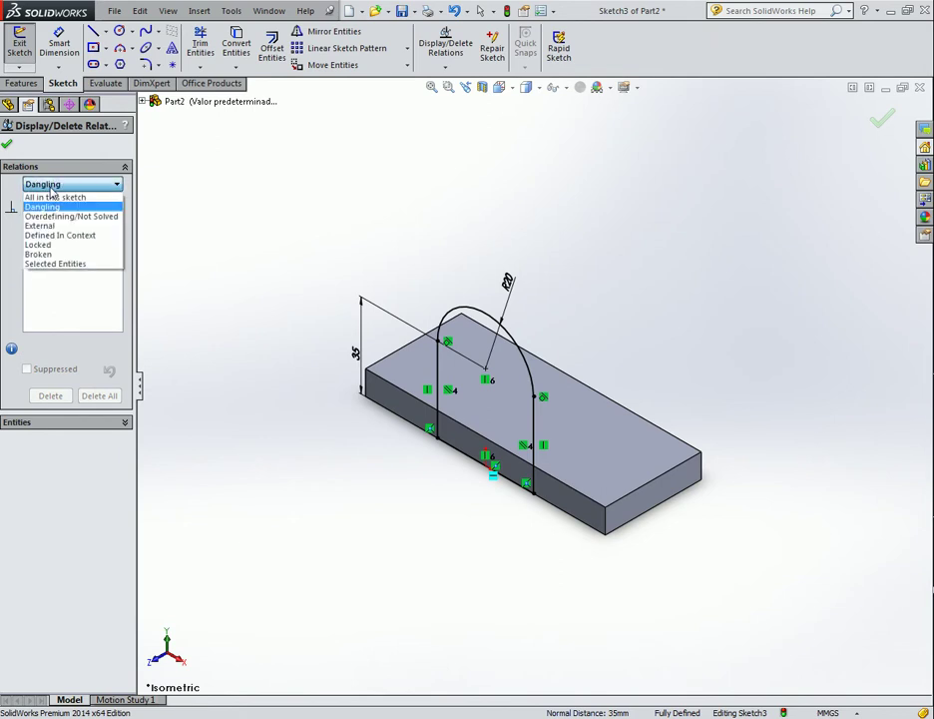
left_click(55, 196)
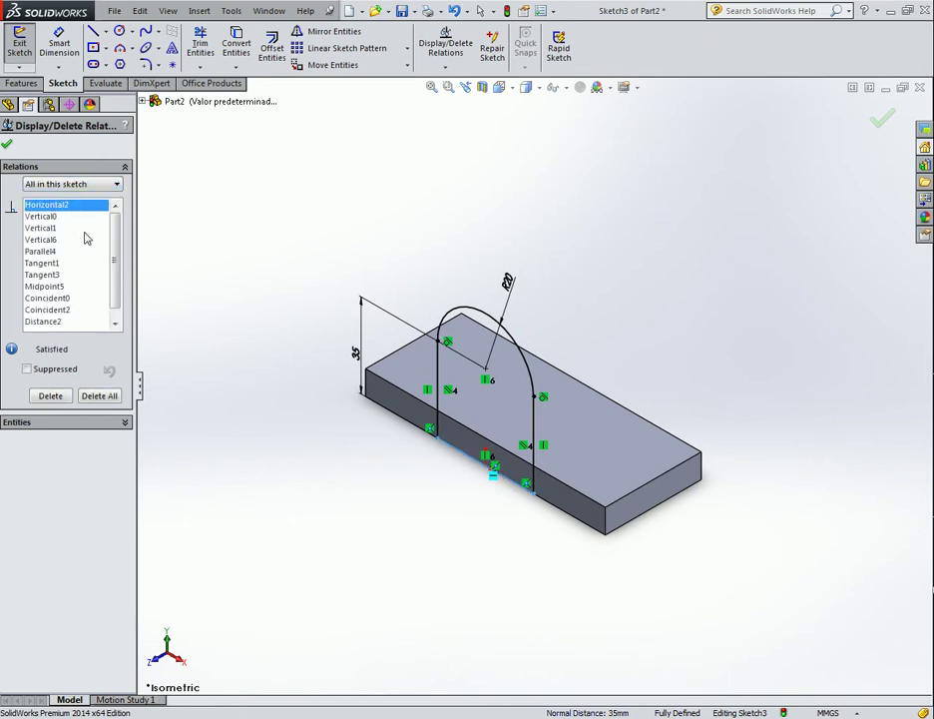
Delete the midpoint relation on the block's lower front edge from the arch sketch and close the relations list.
left_click(50, 287)
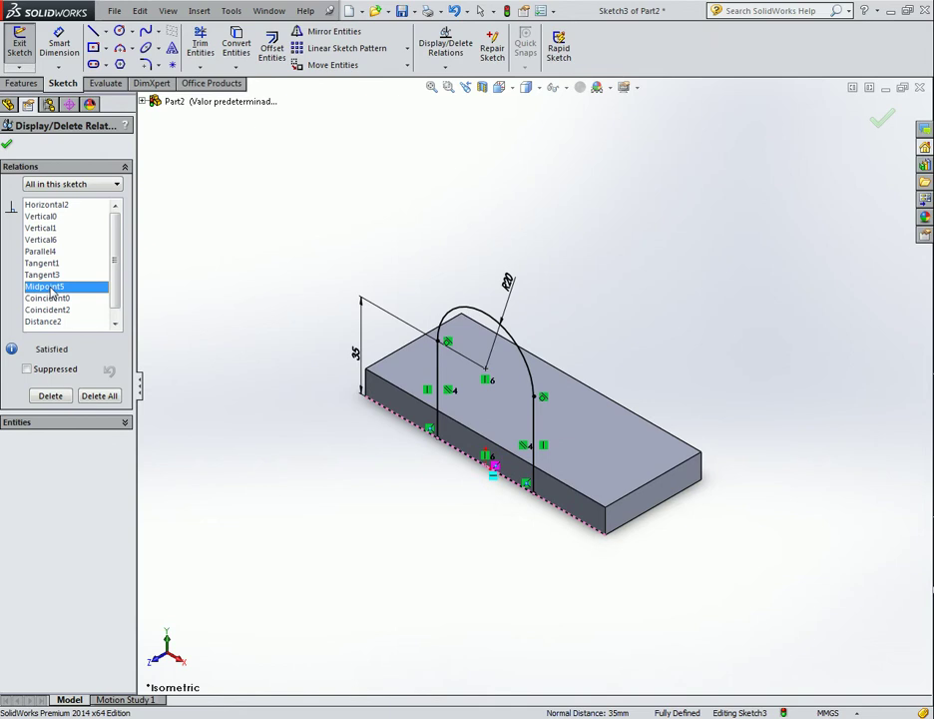
right_click(50, 290)
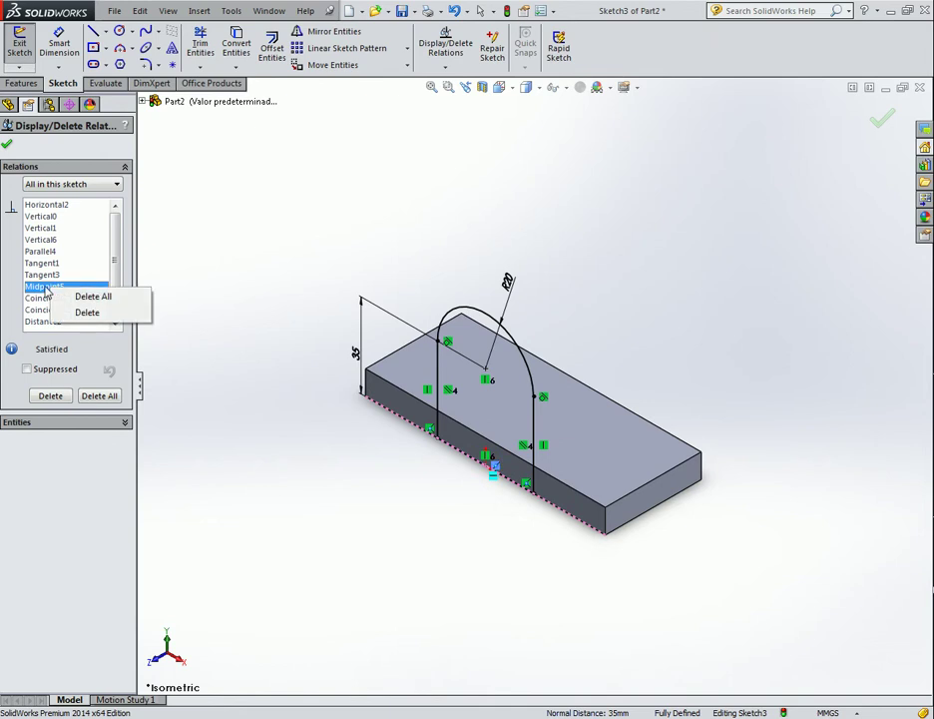
left_click(42, 288)
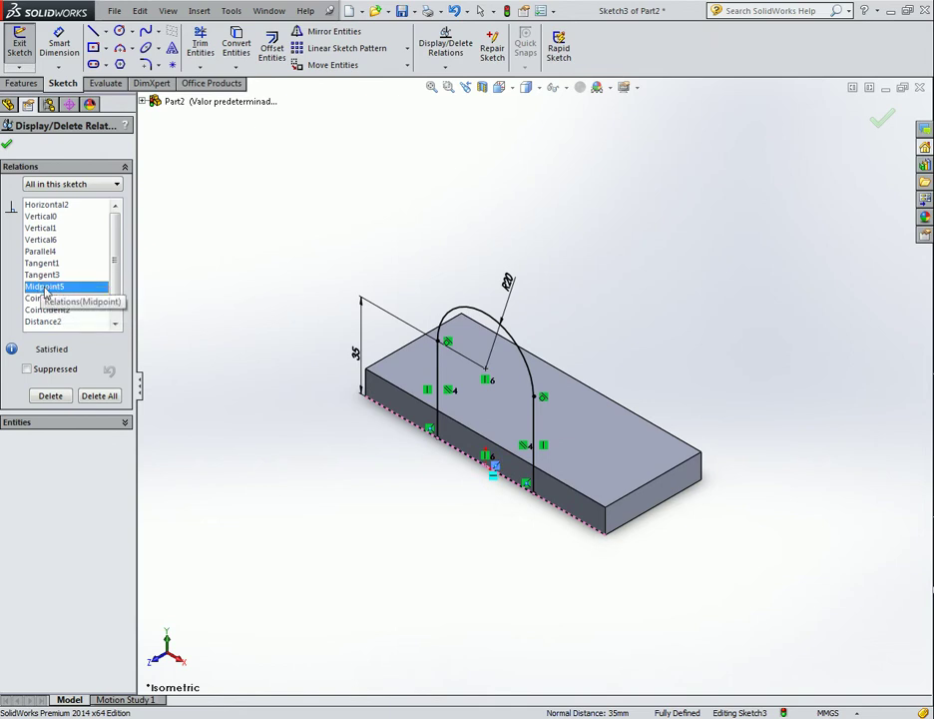
right_click(45, 291)
left_click(72, 313)
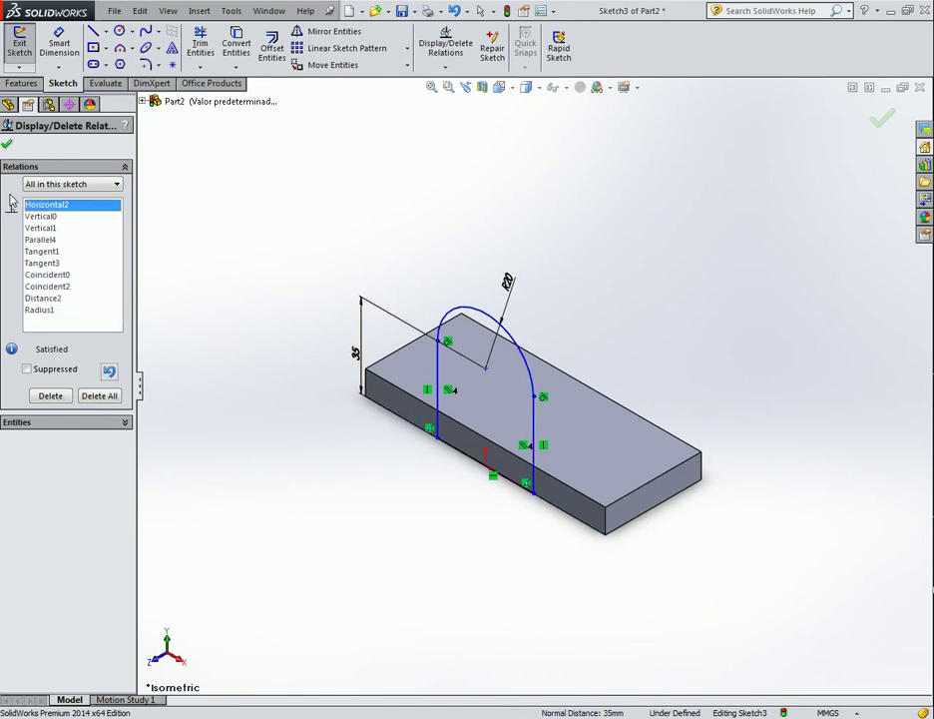
left_click(7, 147)
Dimension the horizontal distance between the arc centre and the front face's upper left corner as 50 mm.
left_click(59, 44)
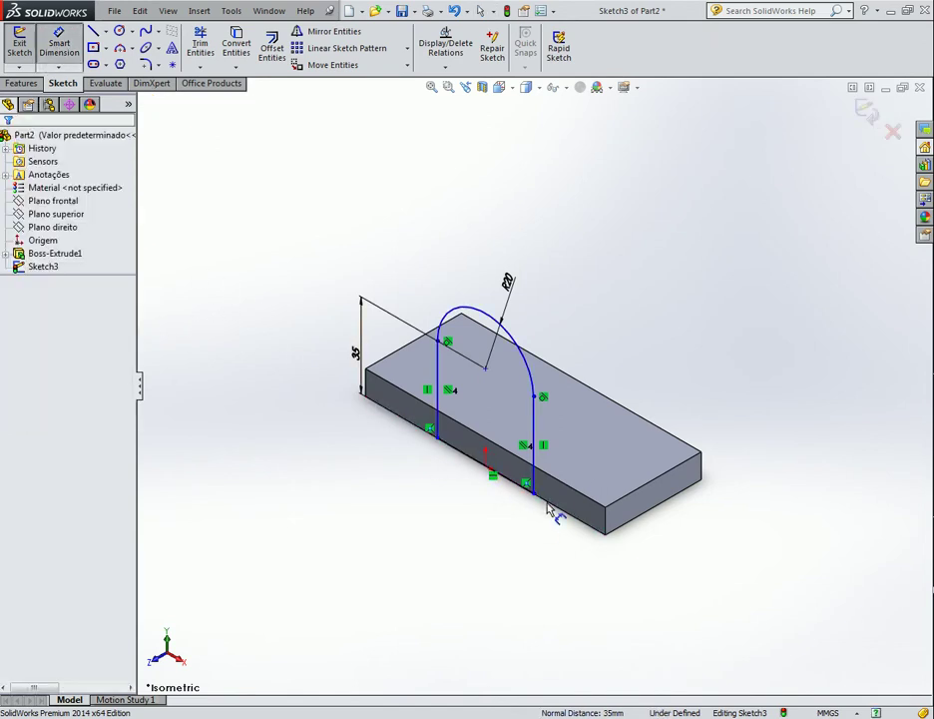
left_click(351, 377)
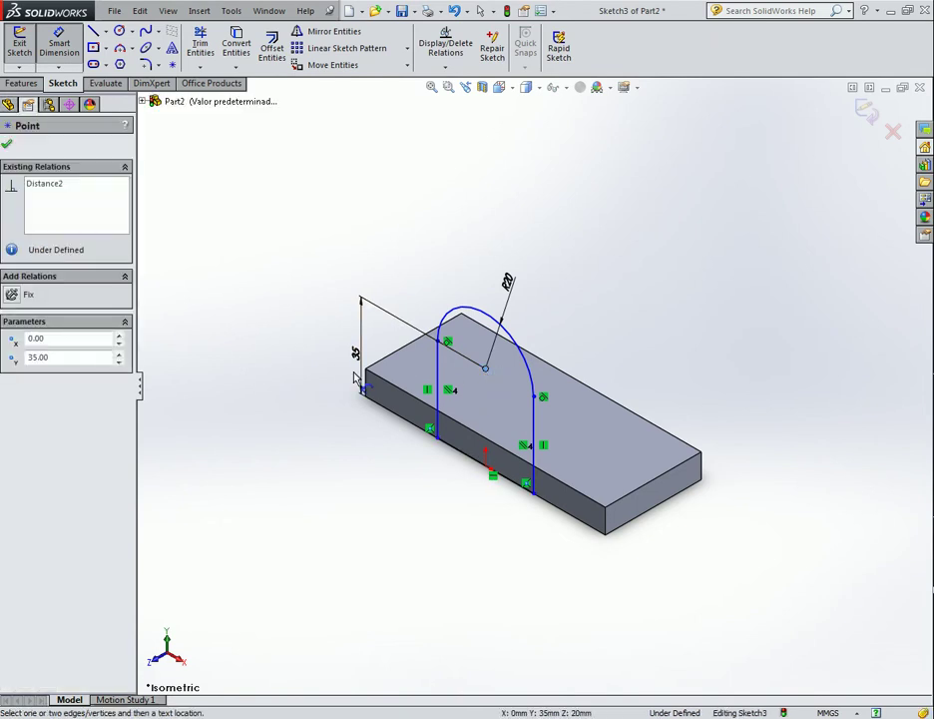
left_click(364, 374)
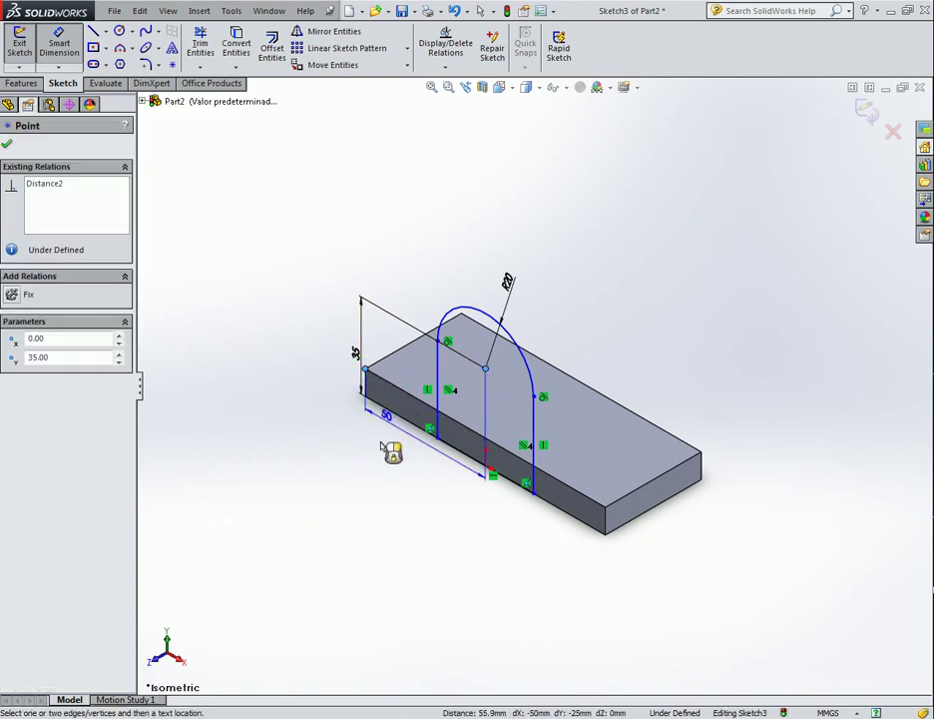
left_click(413, 518)
type("5")
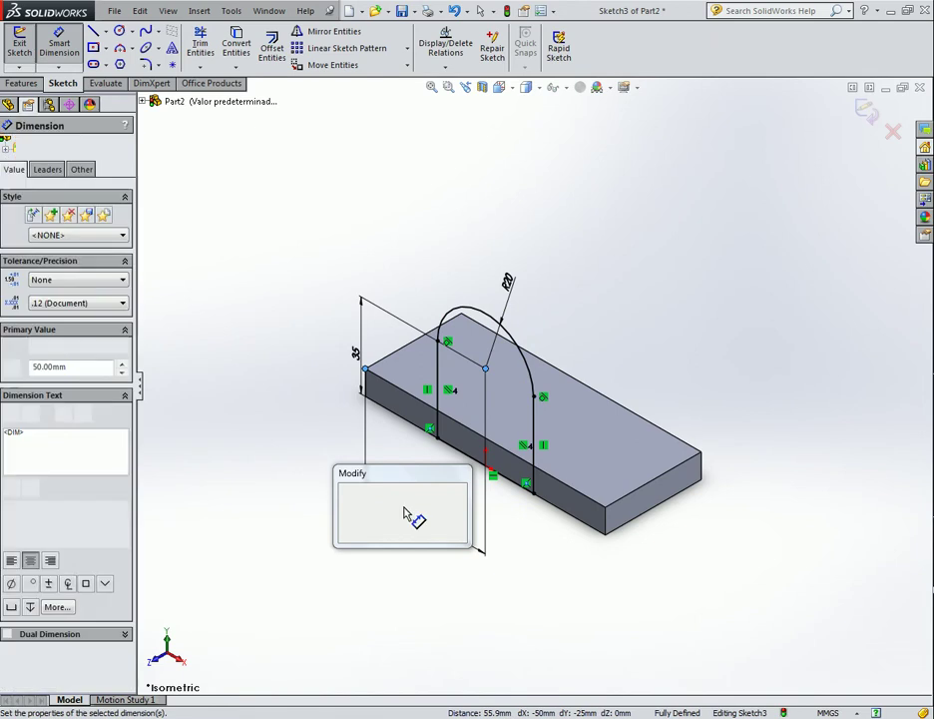
type("0")
key("Return")
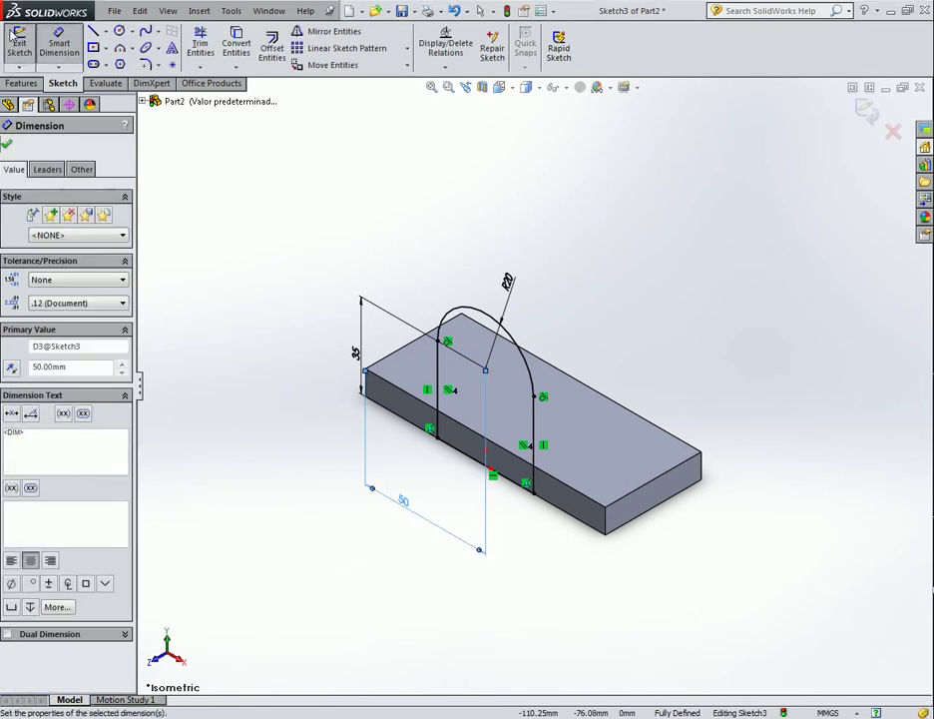
left_click(8, 148)
Extrude the arch profile as a blind 10 mm boss with its direction reversed into the block, merging the result.
scroll(504, 468, "up", 3)
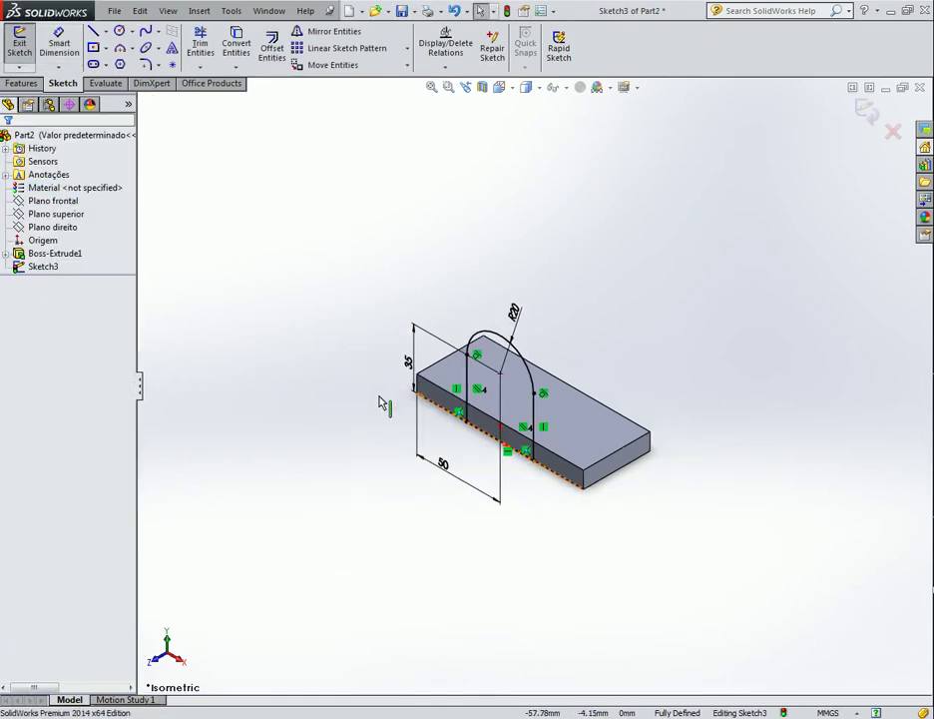
left_click(14, 84)
left_click(21, 52)
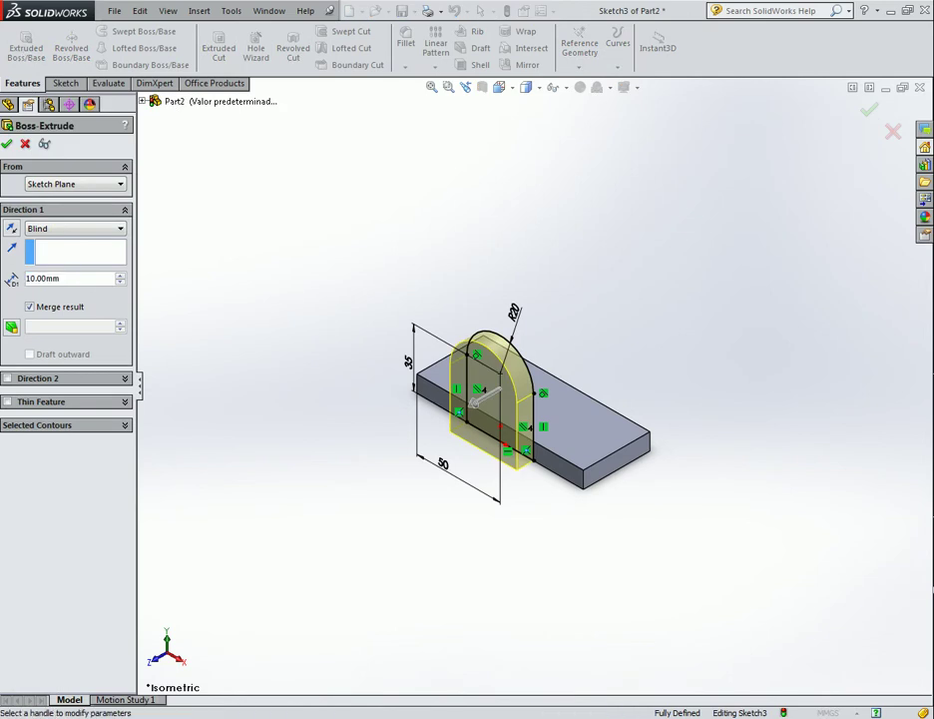
left_click(12, 228)
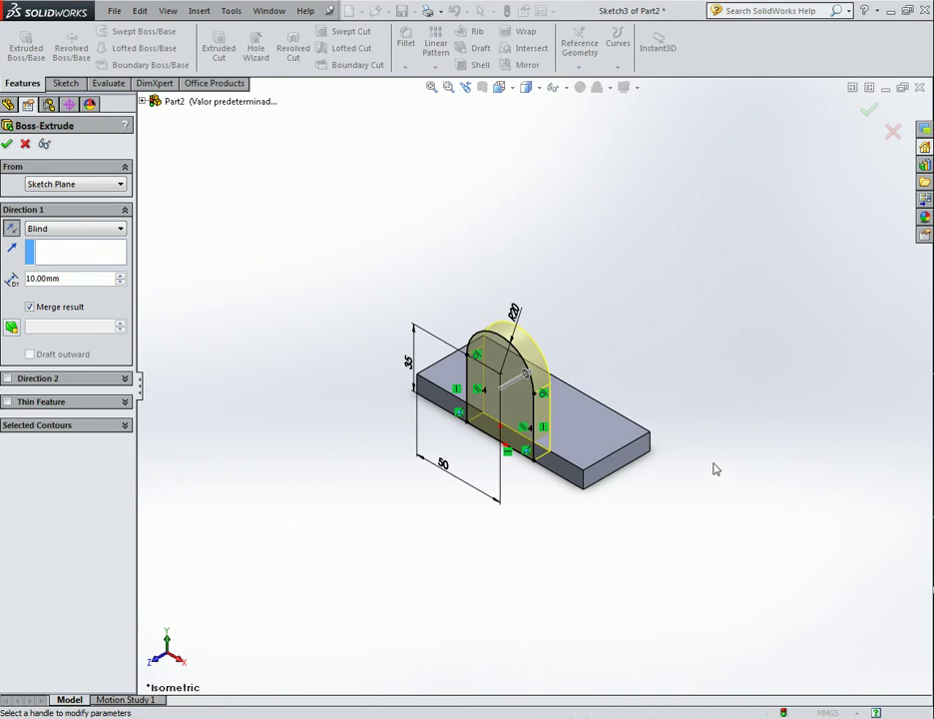
middle_click_drag(722, 471, 688, 454)
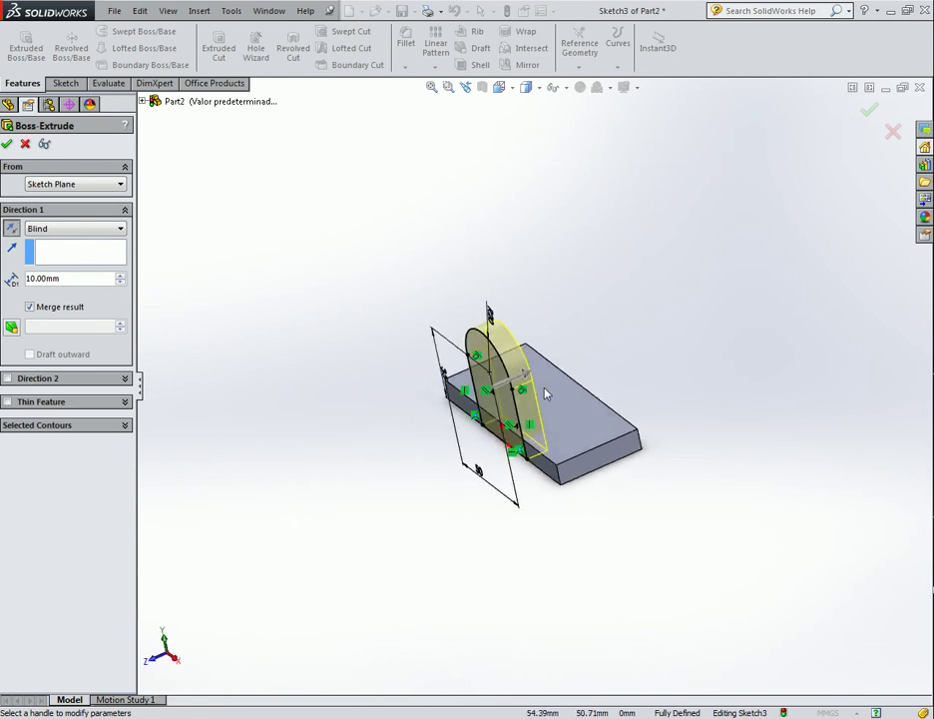
key("ctrl+7")
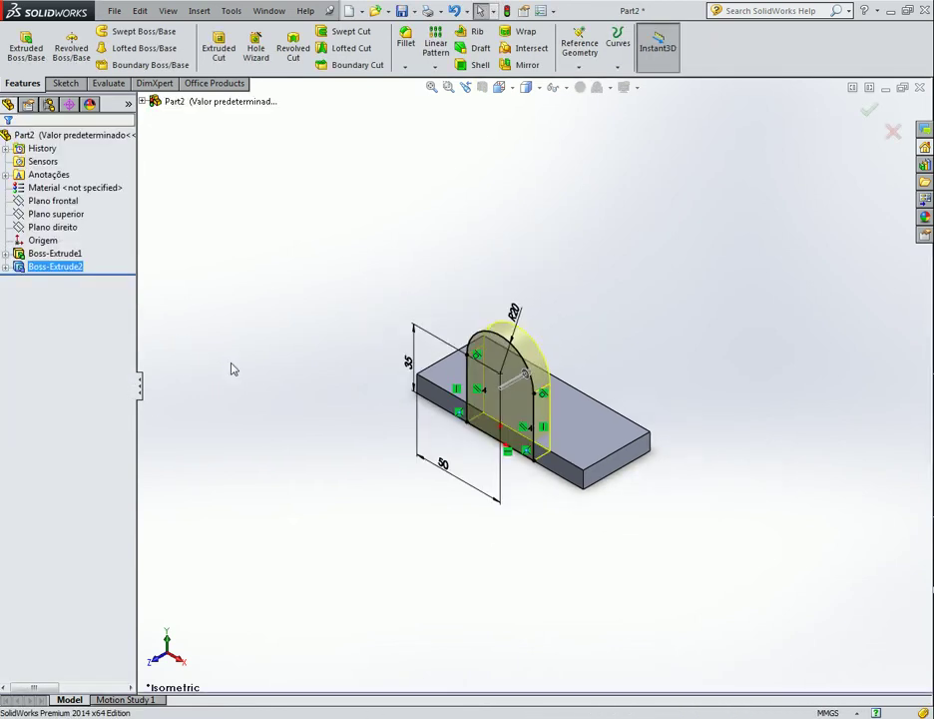
Create a reference plane coincident with the part's front face.
left_click(511, 428)
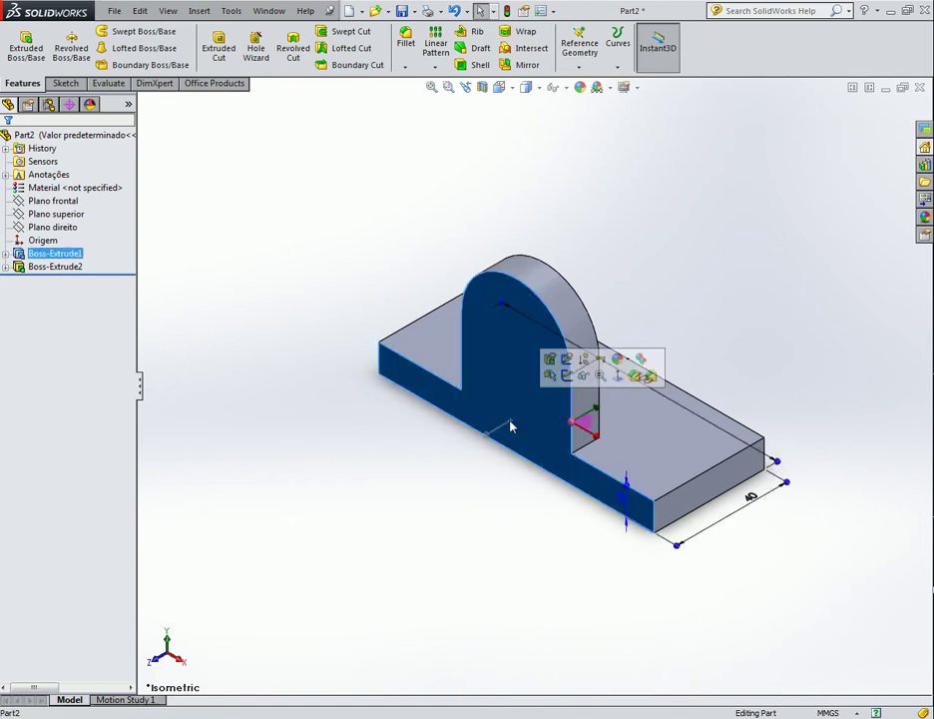
left_click(578, 66)
left_click(591, 81)
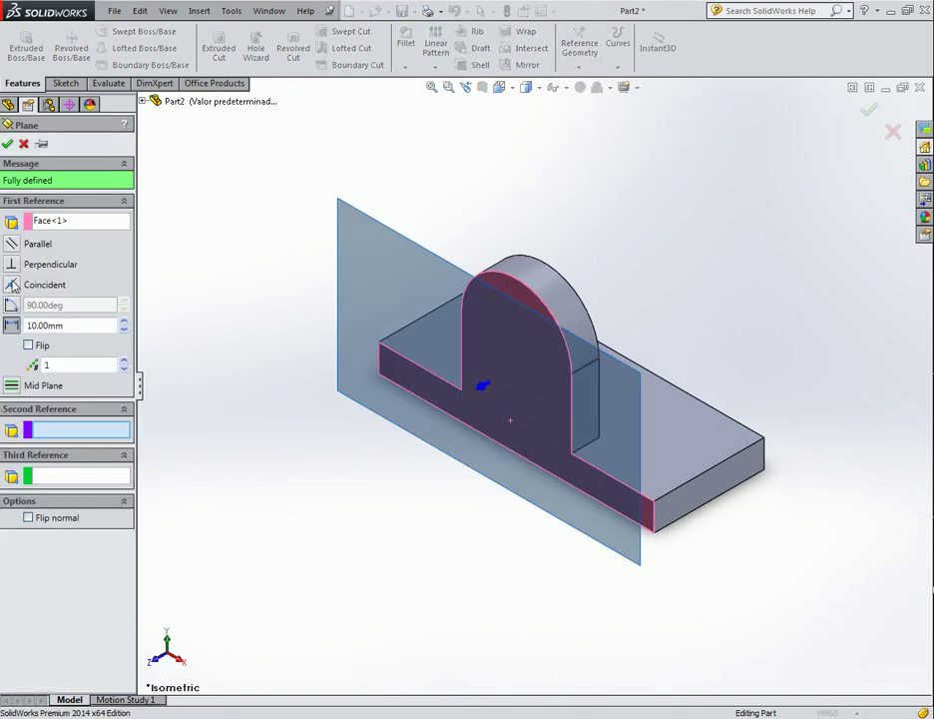
left_click(12, 284)
left_click(8, 144)
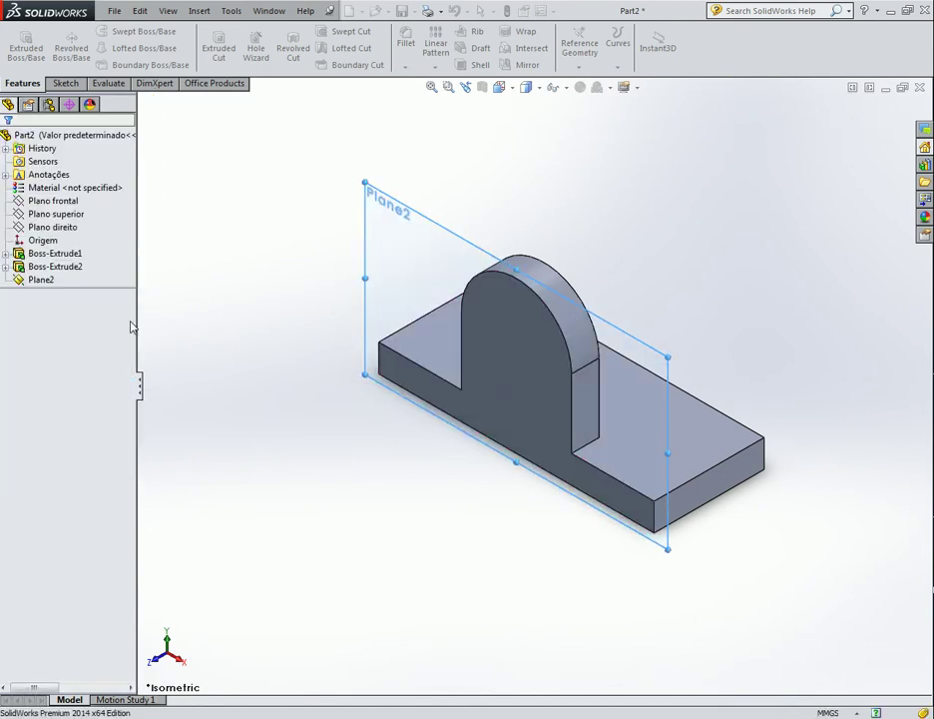
Start a sketch on the new reference plane and draw a corner rectangle about 53 x 14 mm across the base's lower edge.
right_click(30, 281)
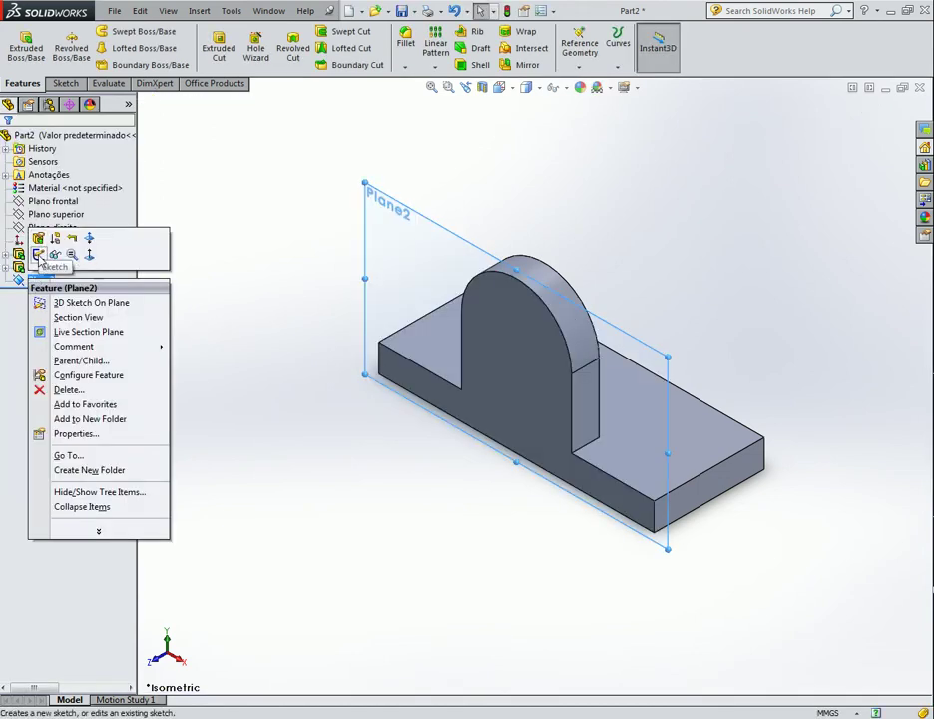
left_click(44, 252)
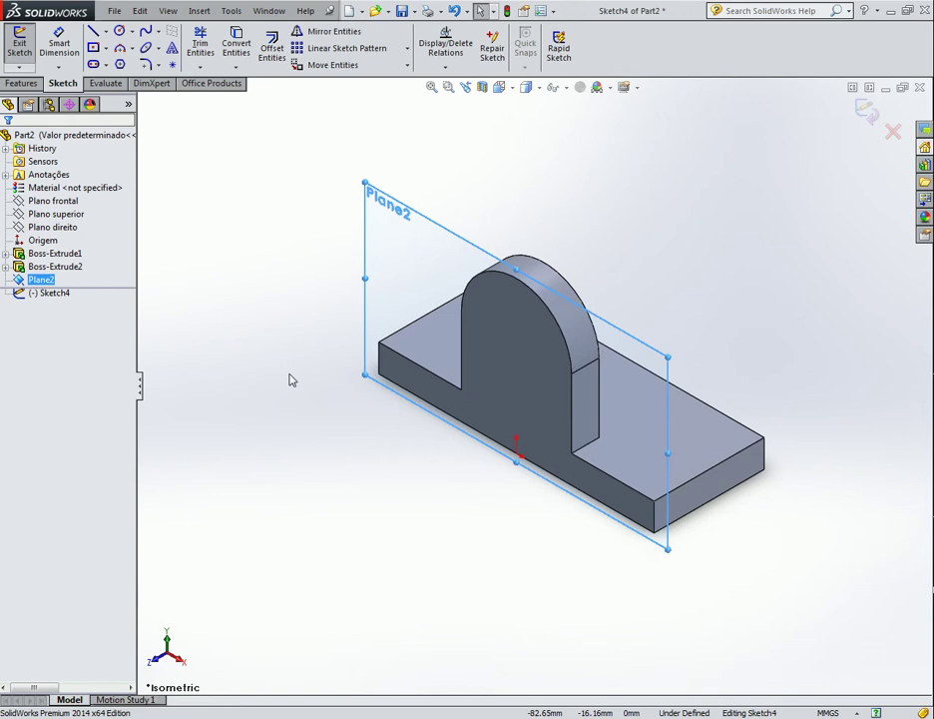
left_click(106, 49)
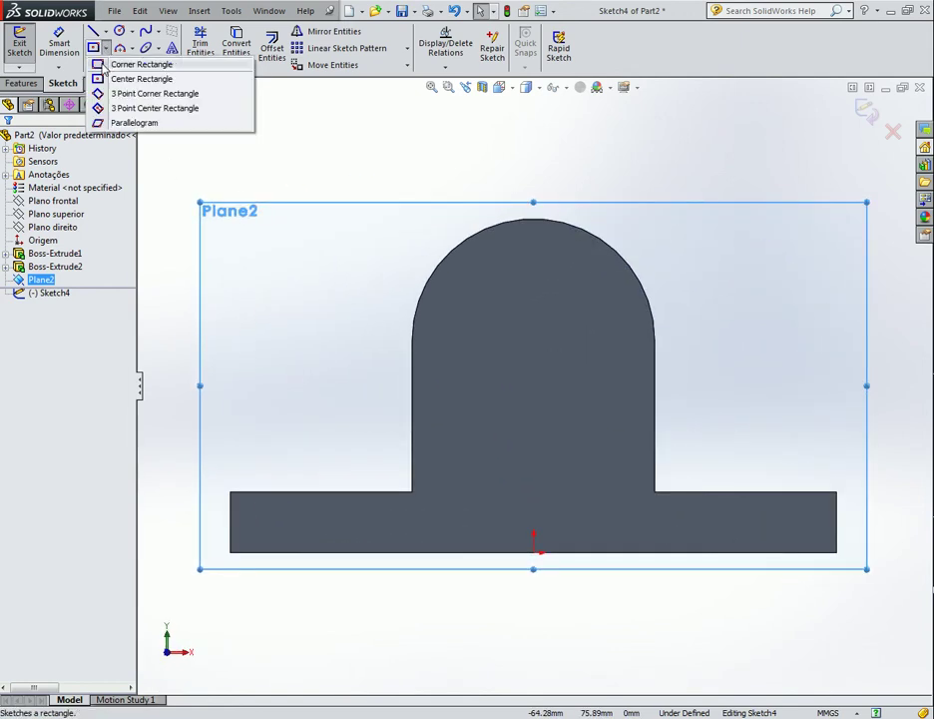
left_click(105, 65)
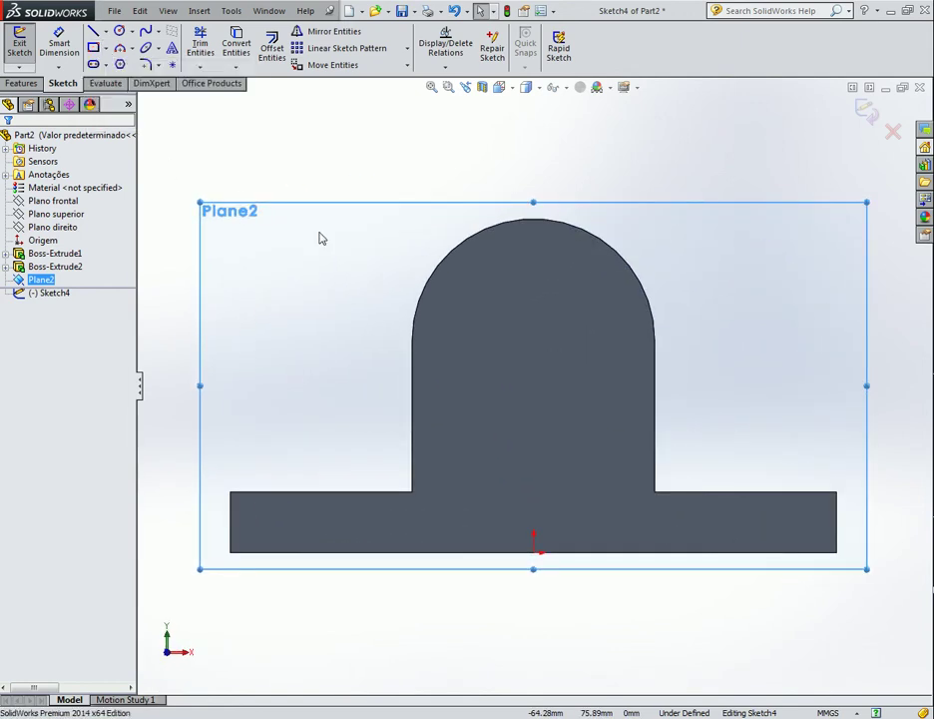
left_click(392, 513)
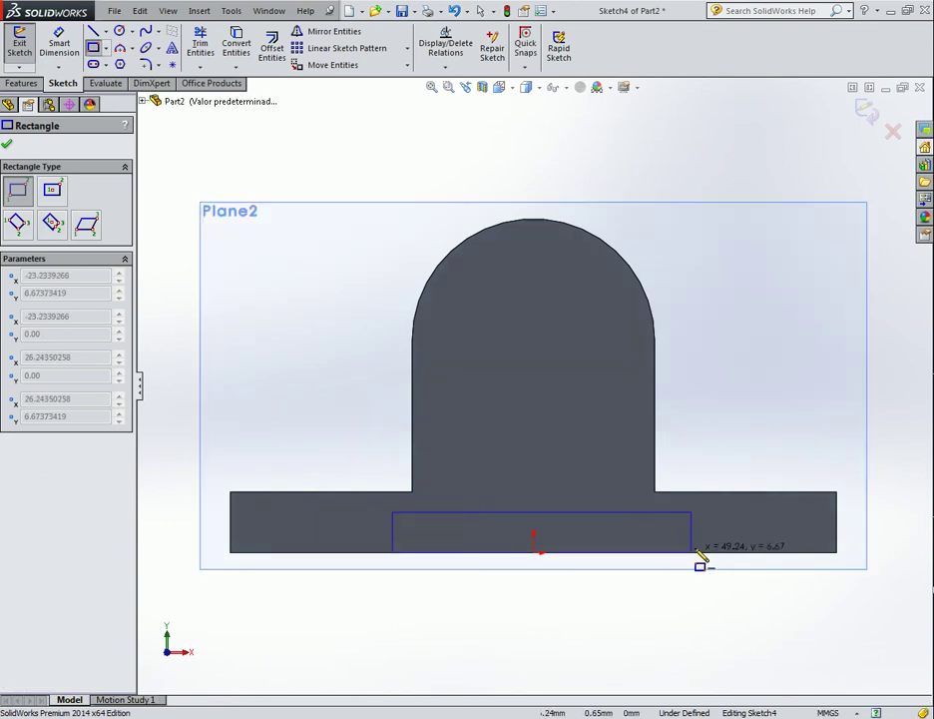
left_click(714, 598)
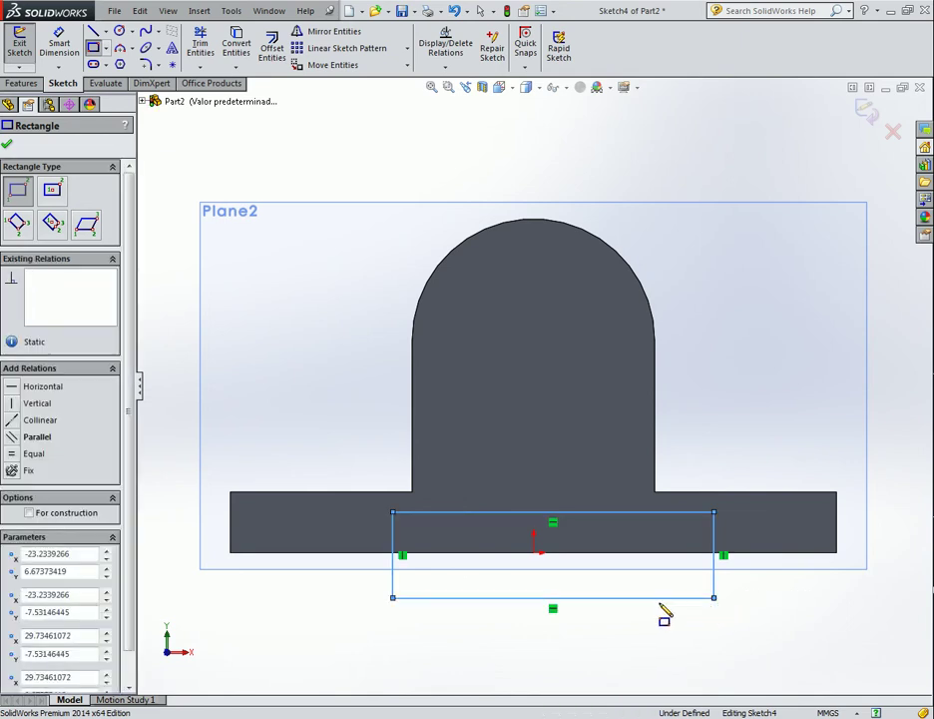
key("Escape")
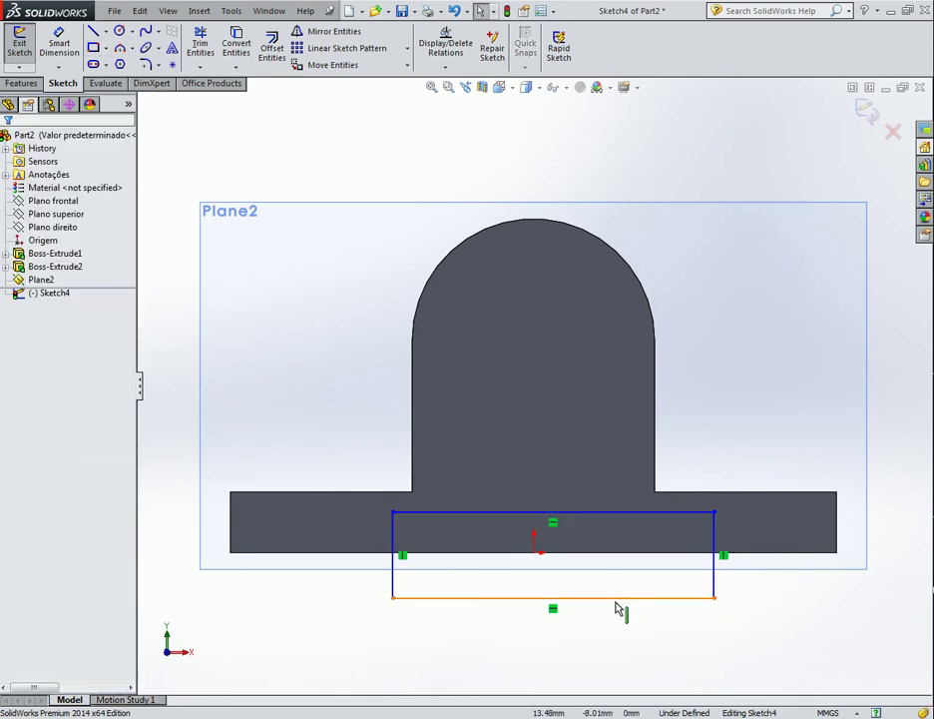
Make the rectangle's bottom line collinear with the base's lower front edge.
left_click(616, 599)
key("Escape")
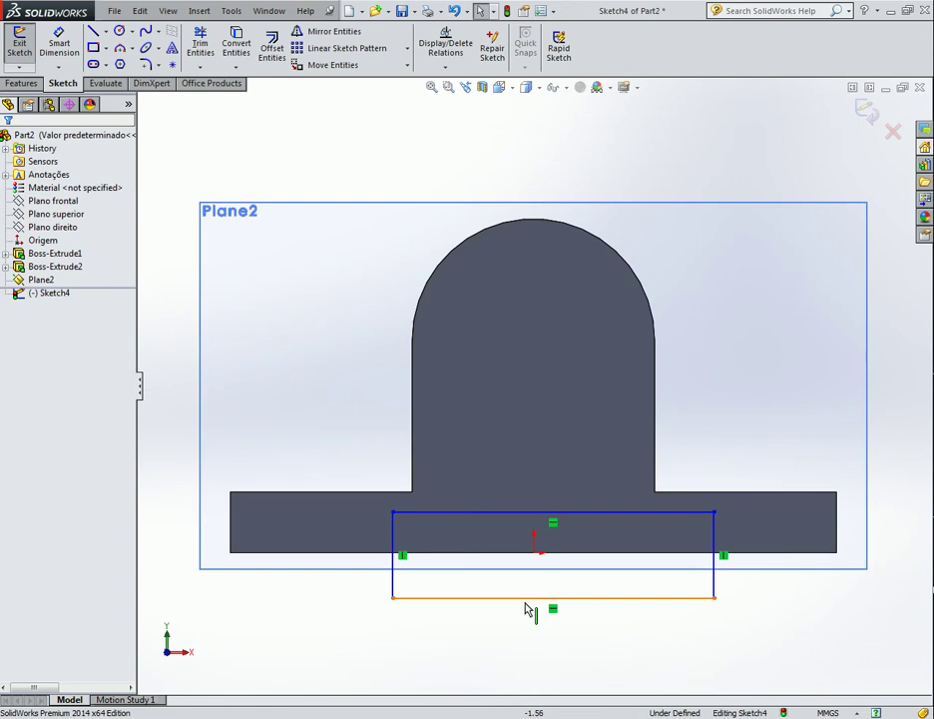
left_click(530, 598)
left_click(490, 554, "ctrl")
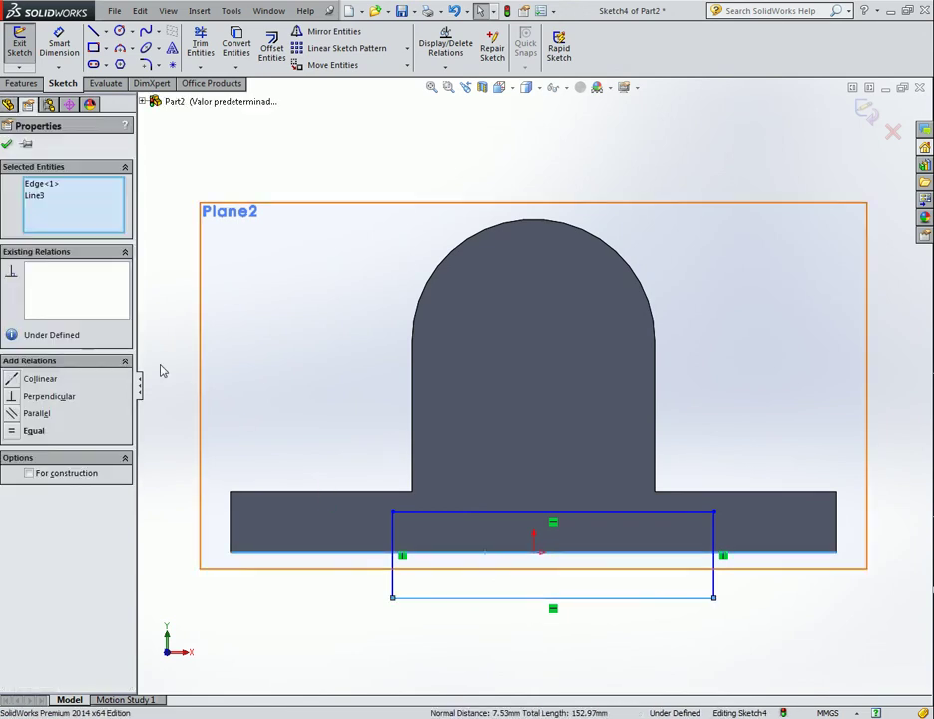
left_click(15, 382)
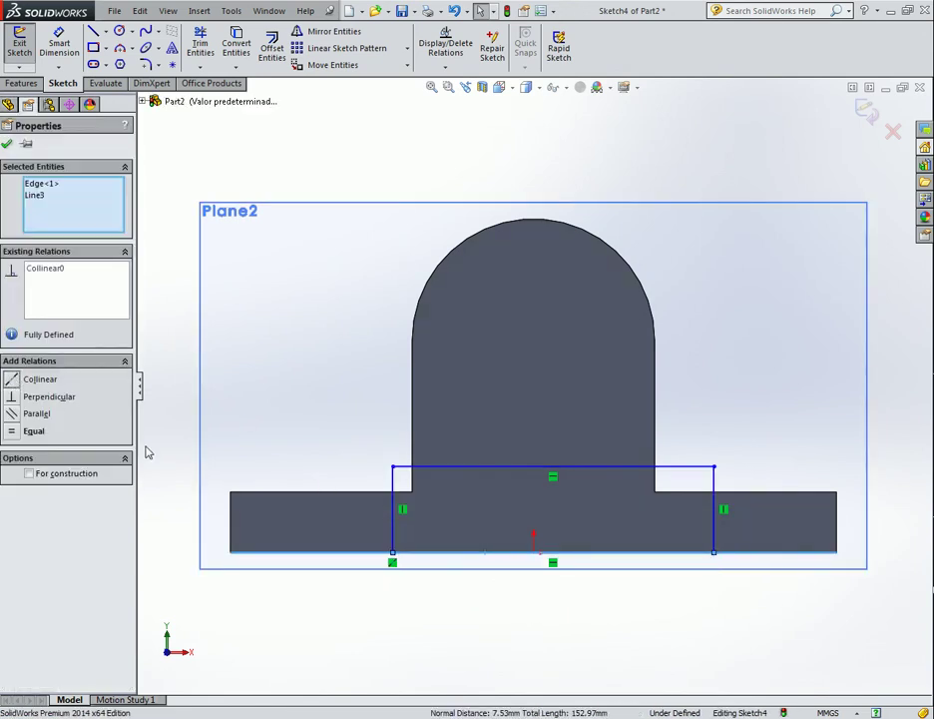
left_click(278, 381)
Dimension the rectangle's height between its bottom and top lines and set it to 4 mm.
left_click(68, 37)
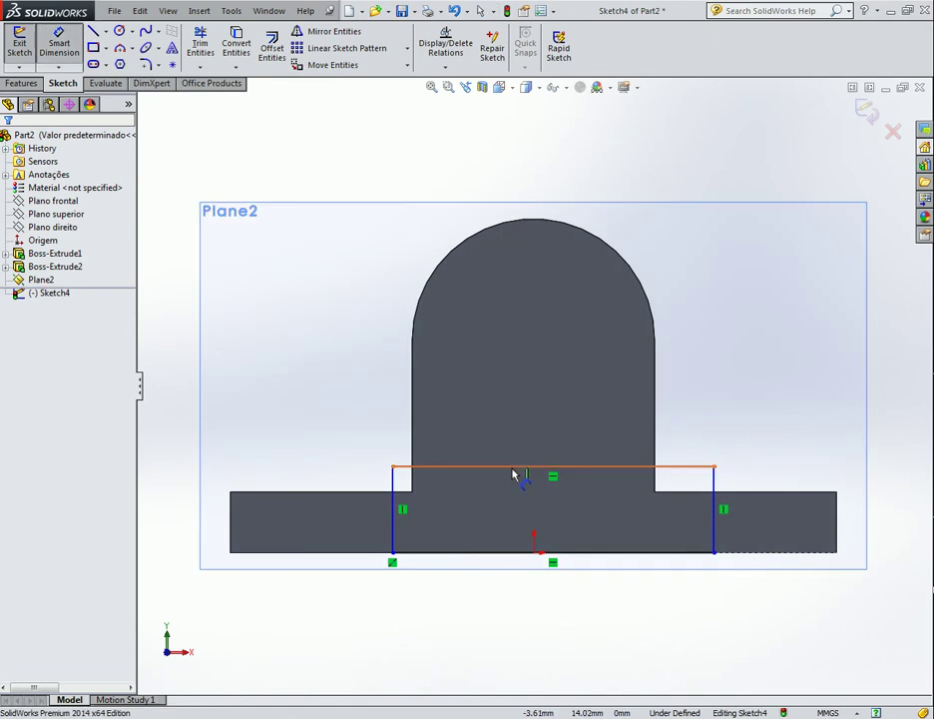
left_click(511, 552)
left_click(529, 466)
left_click(751, 509)
type("8")
key("Return")
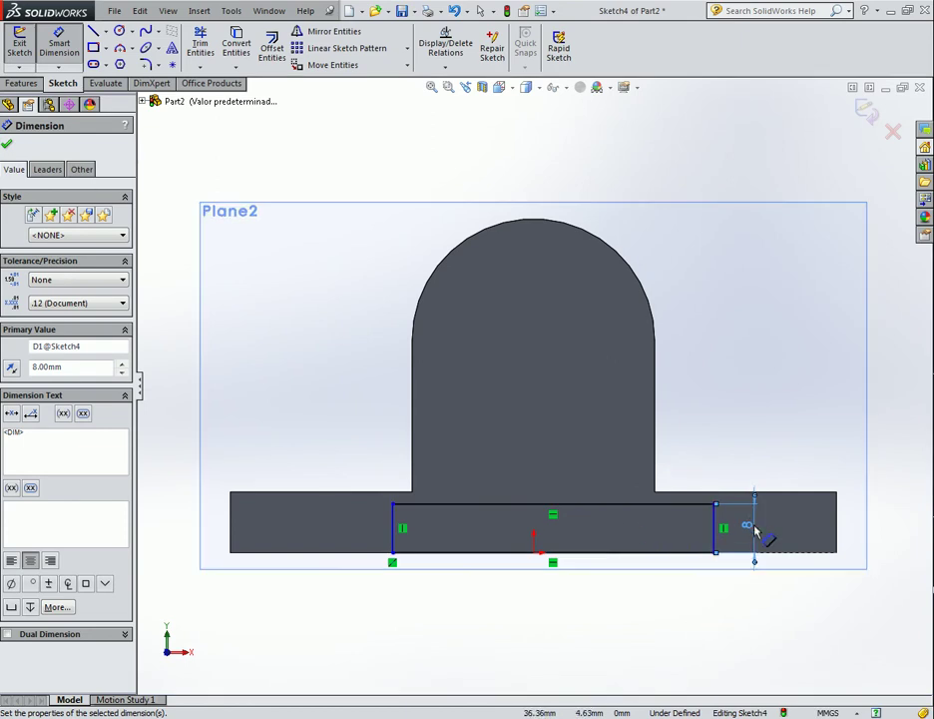
double_click(756, 530)
key("Return")
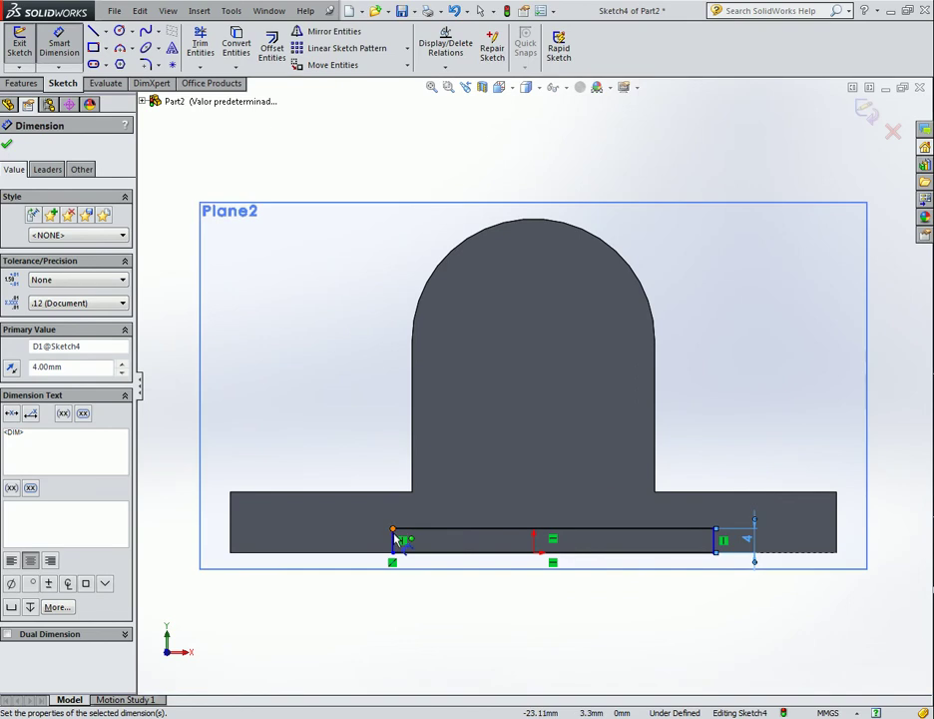
Dimension the rectangle's width as 50 mm.
left_click(714, 539)
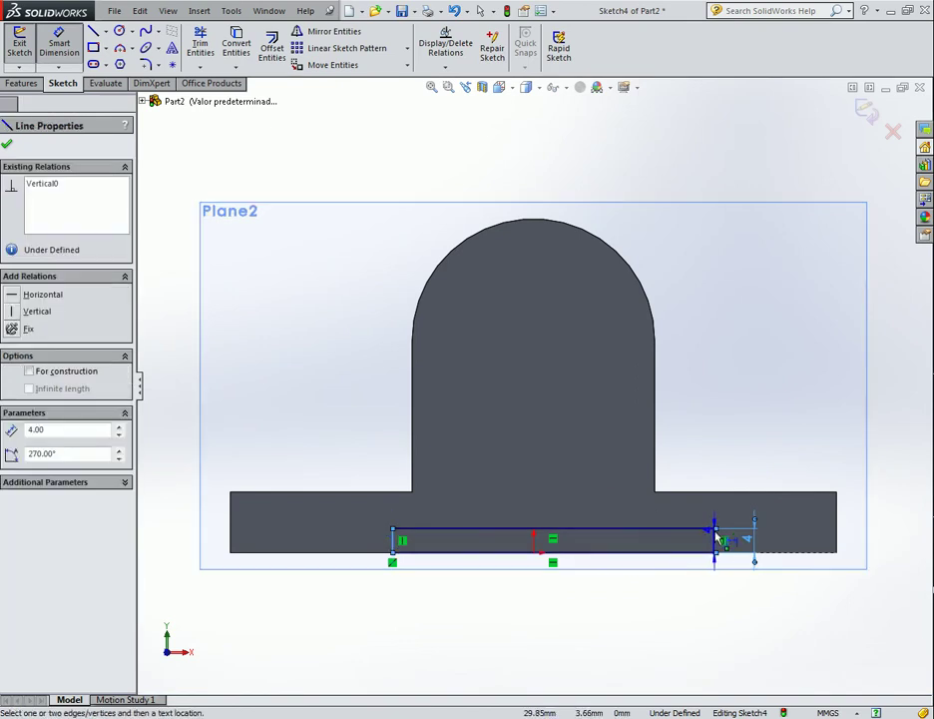
left_click(714, 530)
left_click(562, 489)
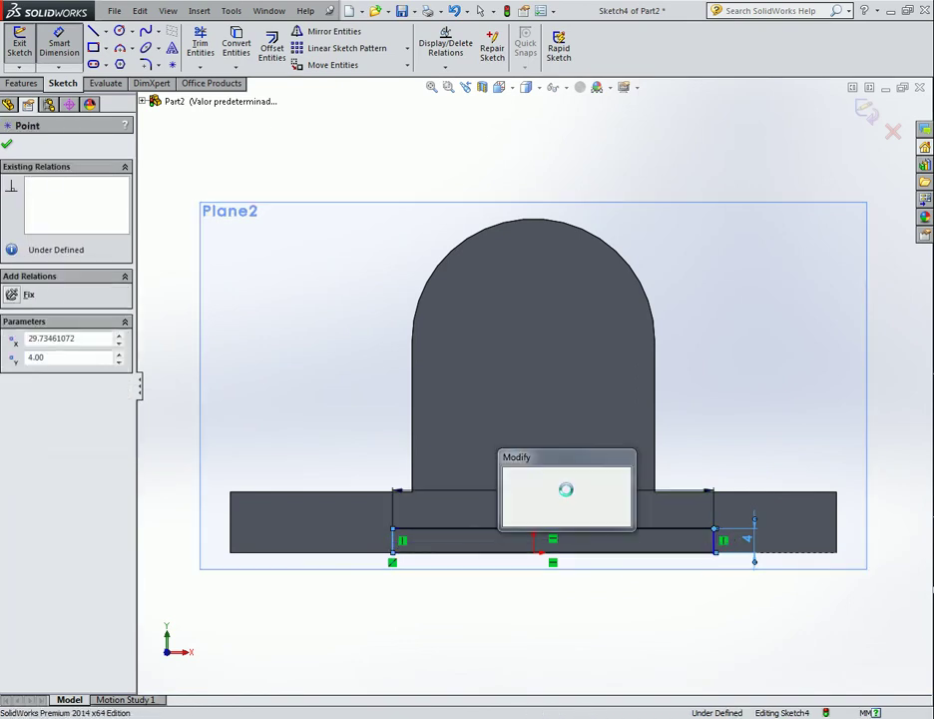
type("50")
key("Return")
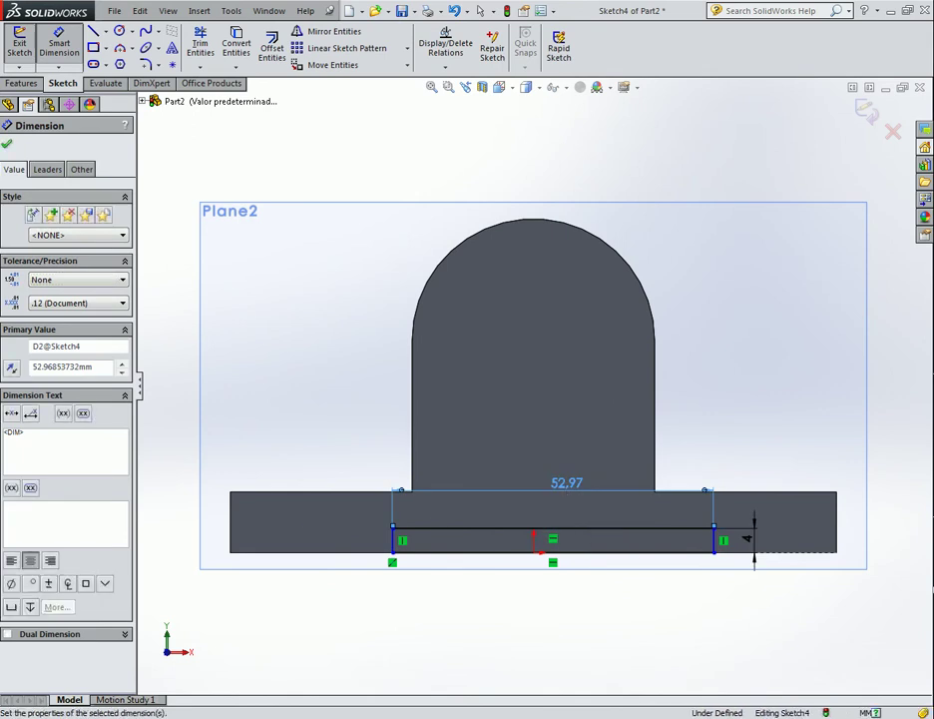
left_click(7, 145)
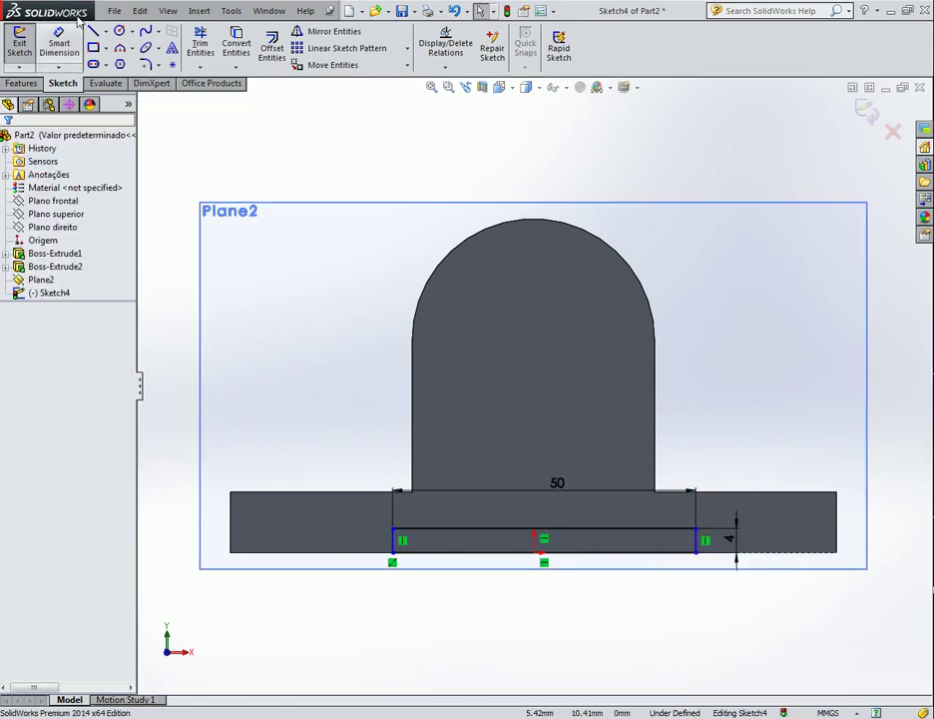
Draw a vertical centerline through the origin, from inside the arch down to below the base.
left_click(106, 31)
left_click(115, 56)
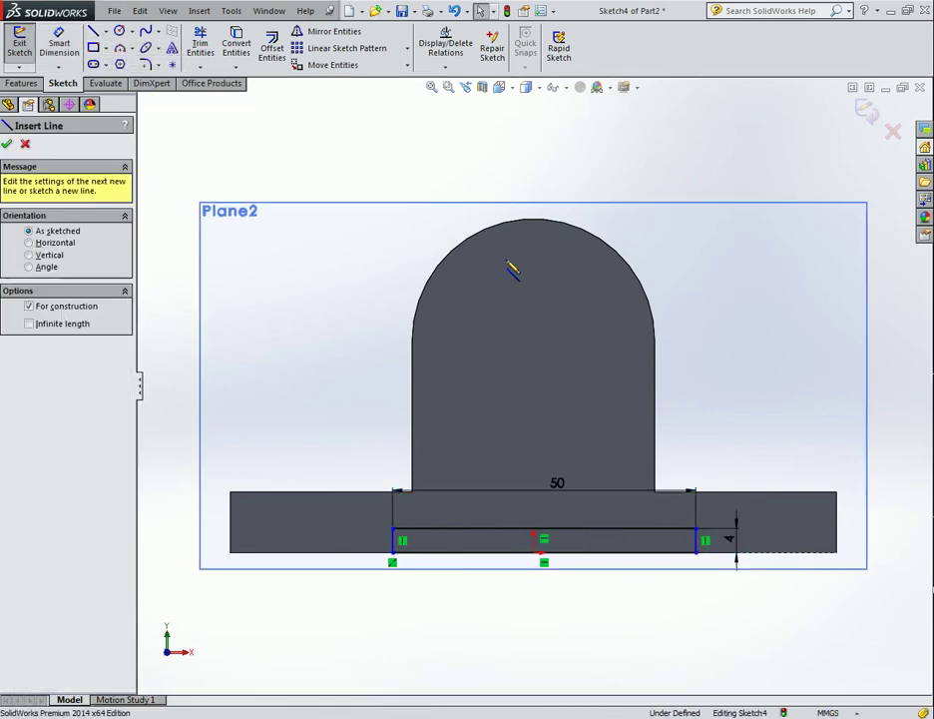
left_click(534, 258)
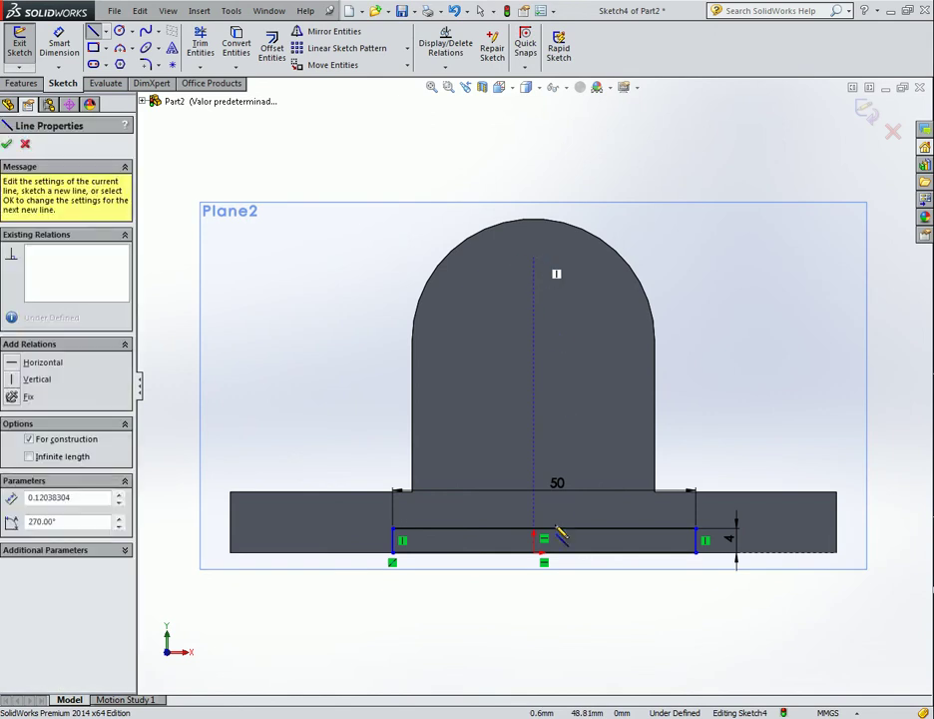
double_click(534, 631)
key("Escape")
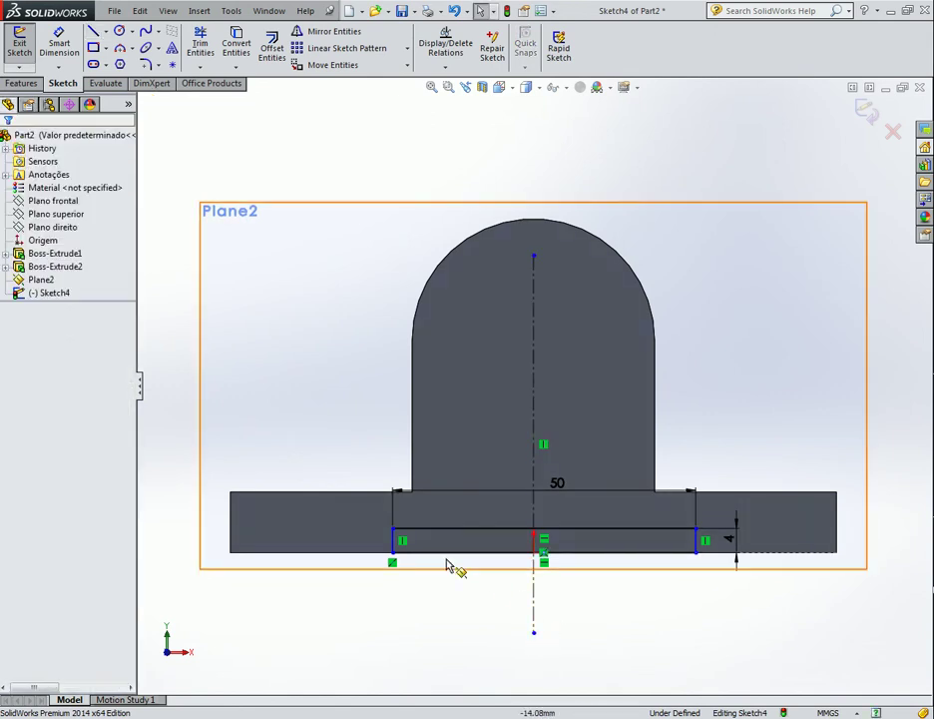
Make the rectangle's two short vertical sides symmetric about the vertical centerline.
left_click(395, 543)
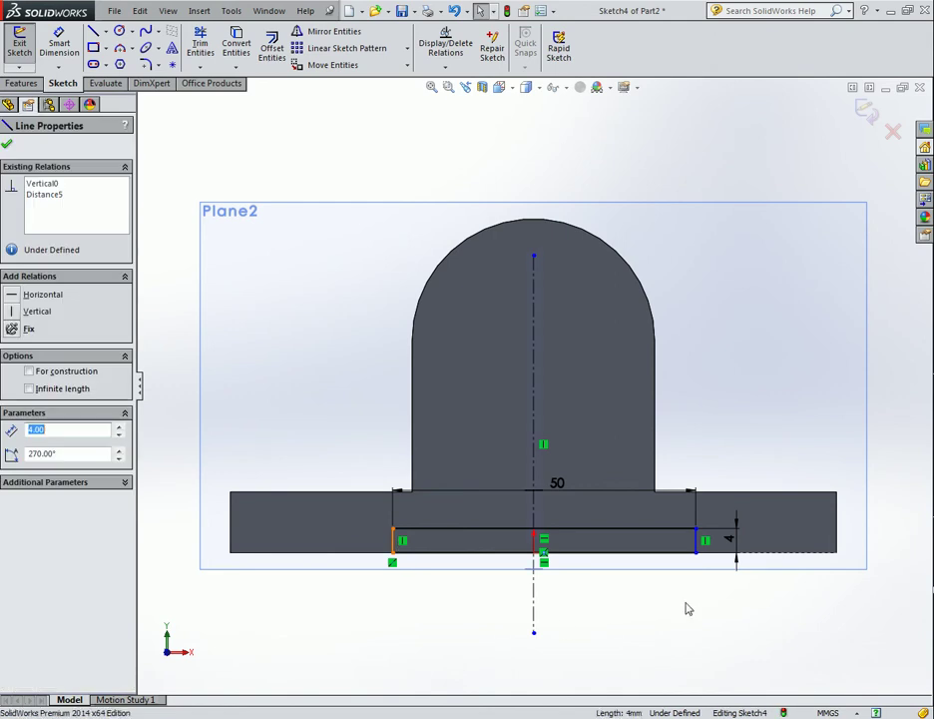
left_click(698, 544, "ctrl")
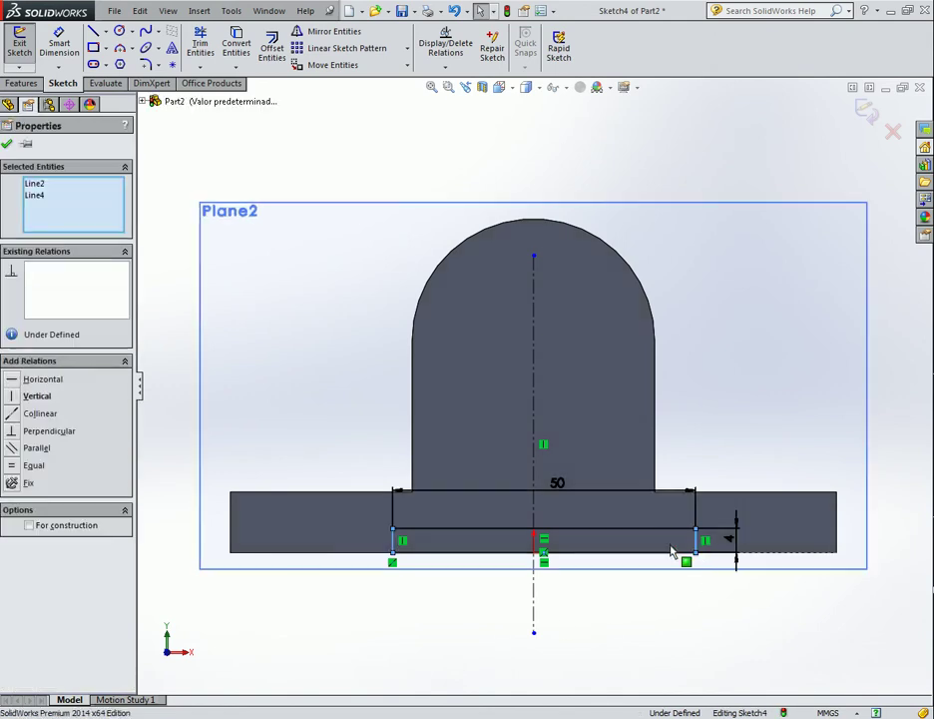
left_click(534, 373, "ctrl")
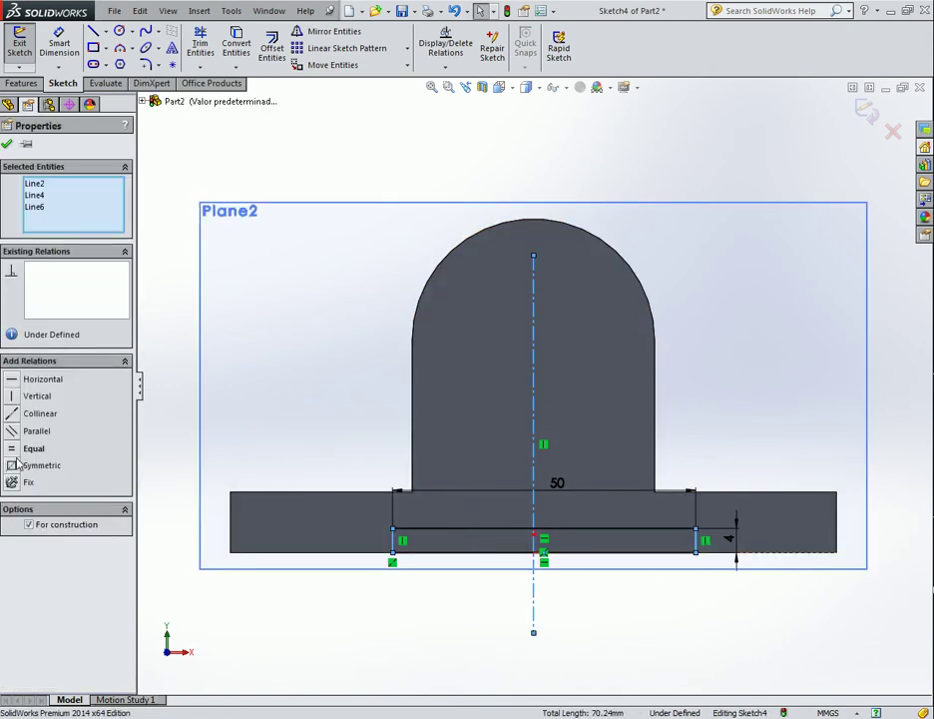
left_click(13, 469)
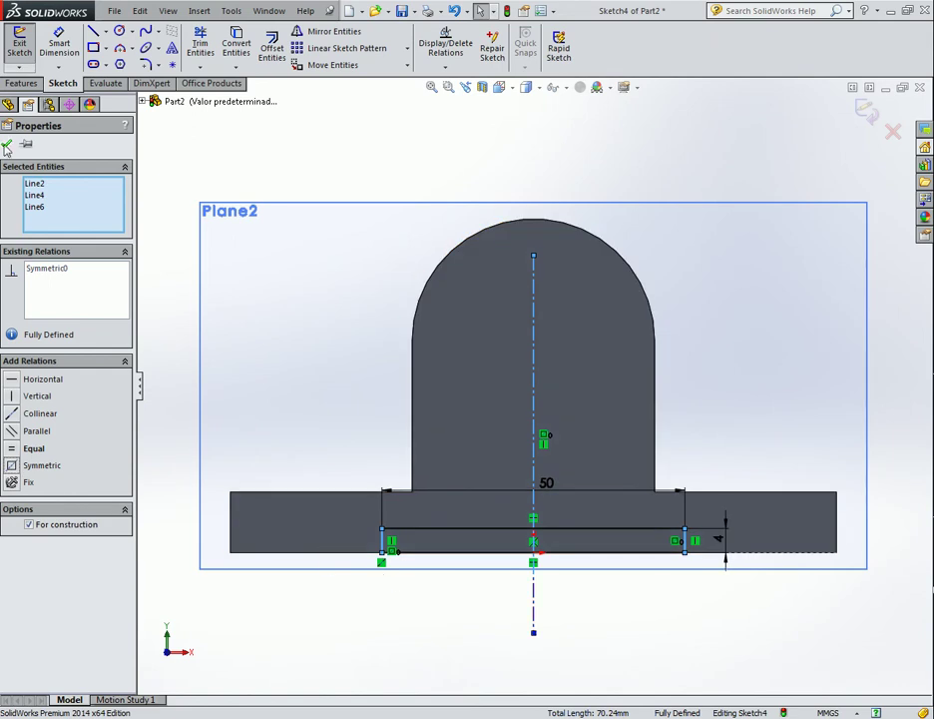
key("Escape")
Start an extruded cut from the 50 x 4 mm rectangle sketch at the base's lower front.
middle_click_drag(771, 261, 755, 285)
left_click(16, 83)
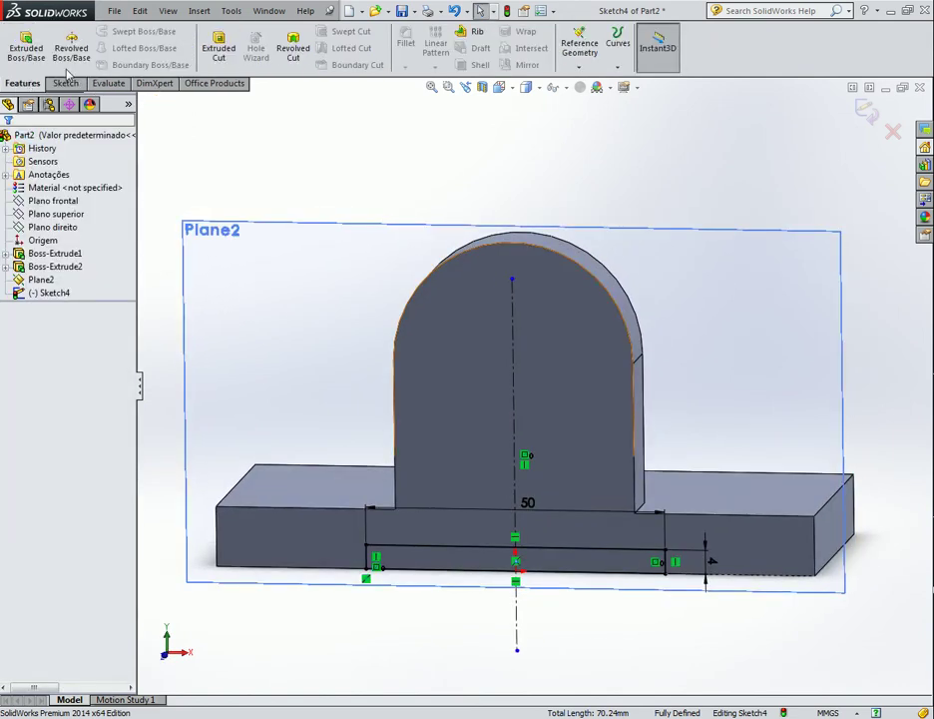
left_click(217, 50)
mouse_move(766, 291)
middle_mouse_down()
mouse_move(708, 339)
mouse_move(676, 390)
mouse_move(682, 408)
middle_mouse_up()
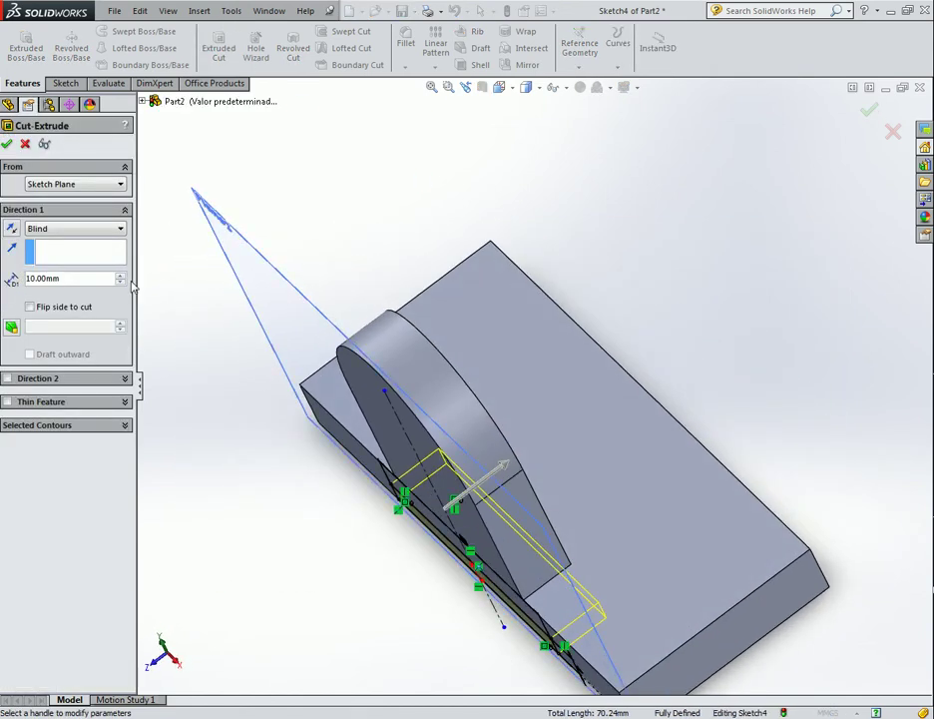
Try blind depths of 50, 49 and 69 mm for the slot cut.
left_click(120, 274)
left_click(120, 275)
left_click(119, 274)
left_click(119, 274)
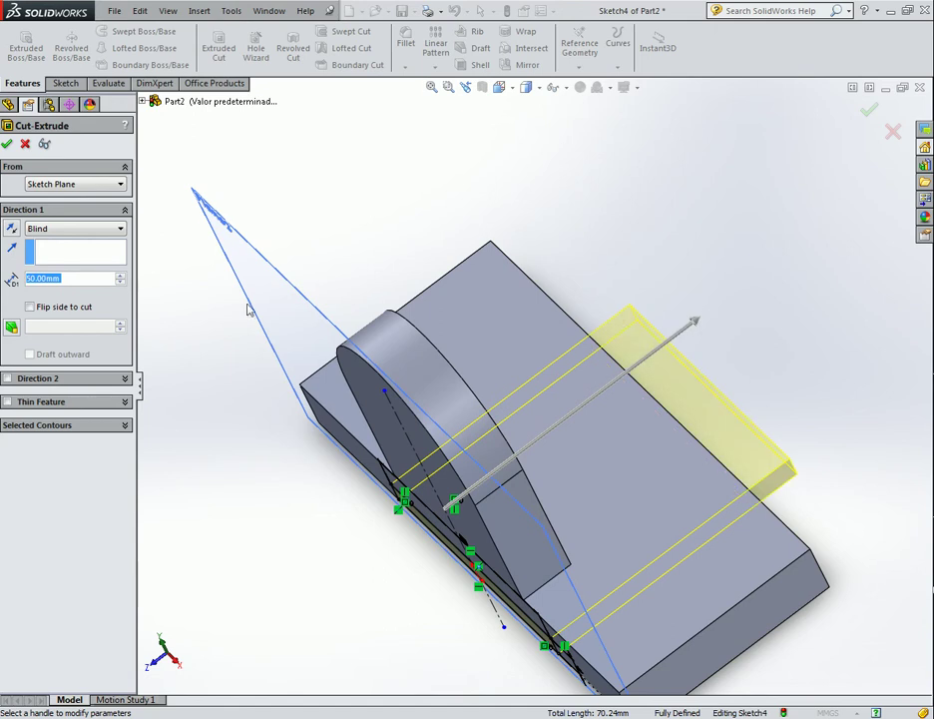
left_click(693, 321)
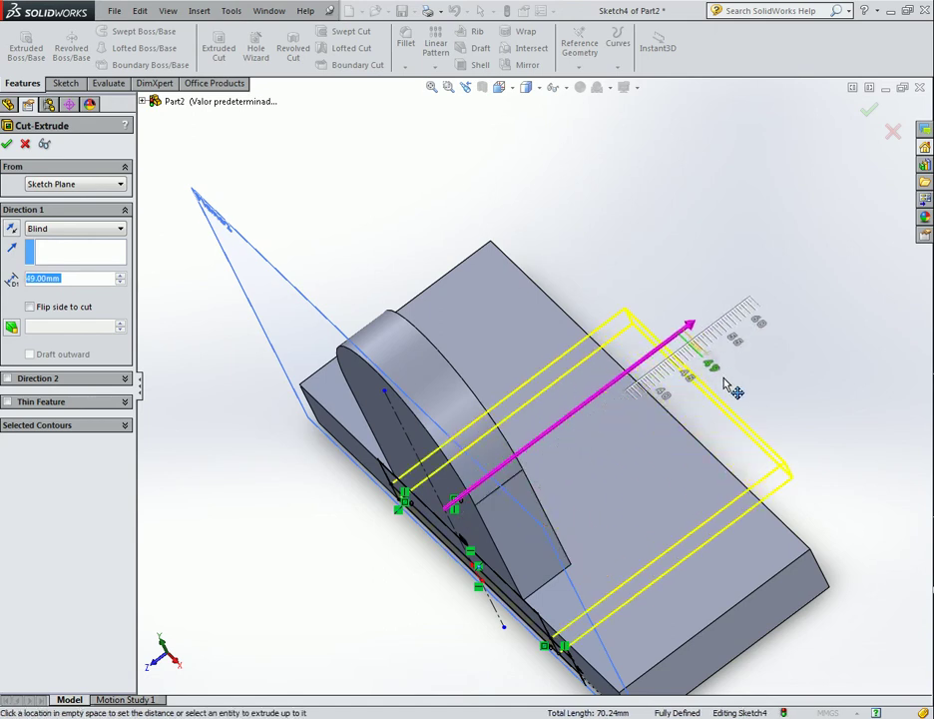
left_click(714, 378)
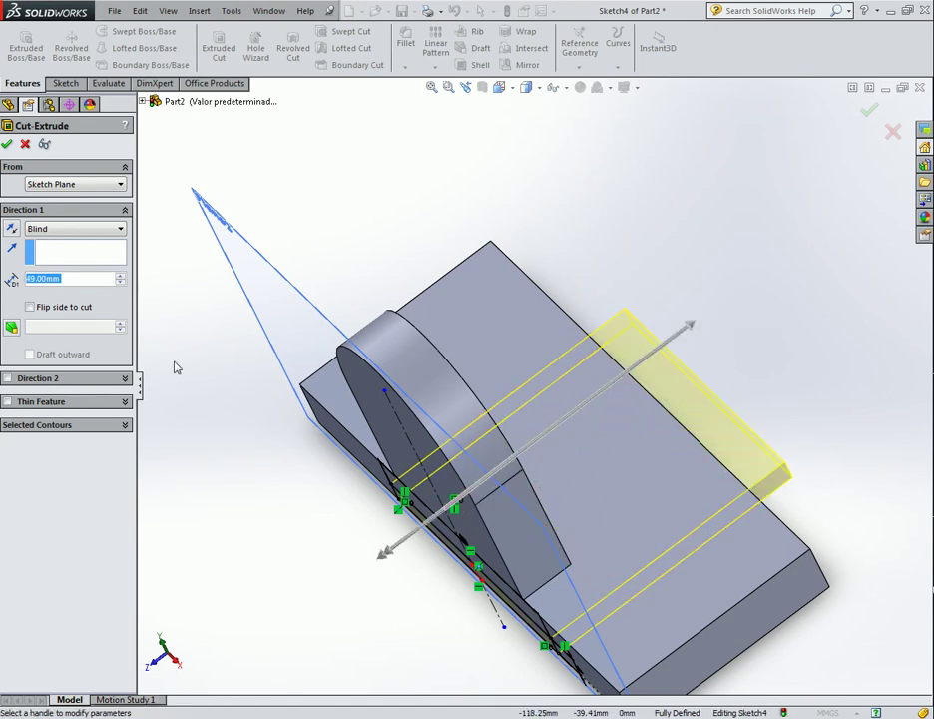
left_click(120, 278)
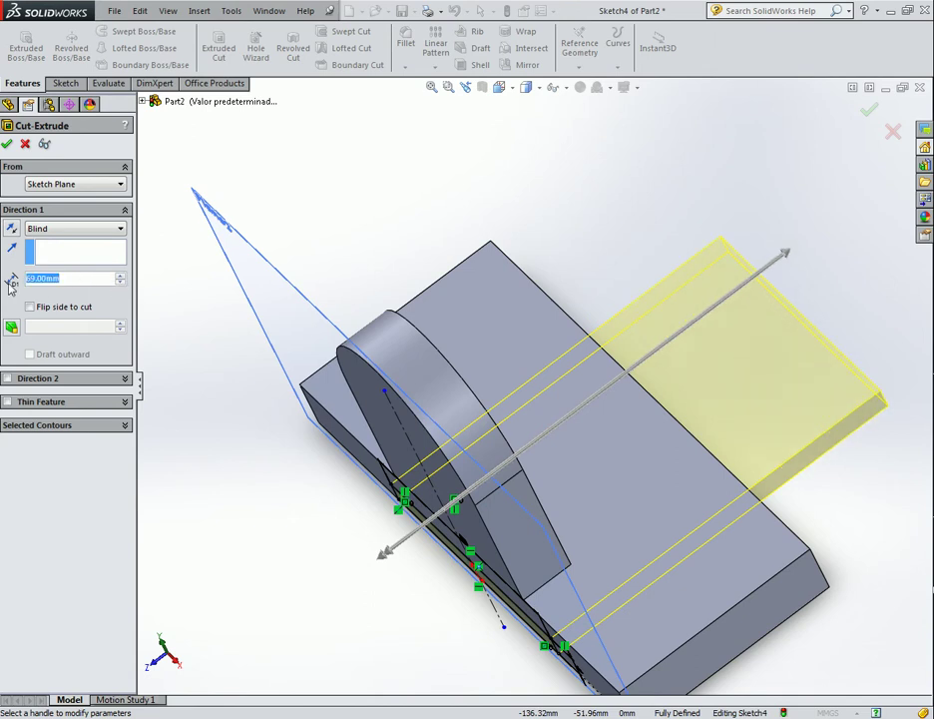
Set the slot cut to Through All and complete it.
left_click(43, 230)
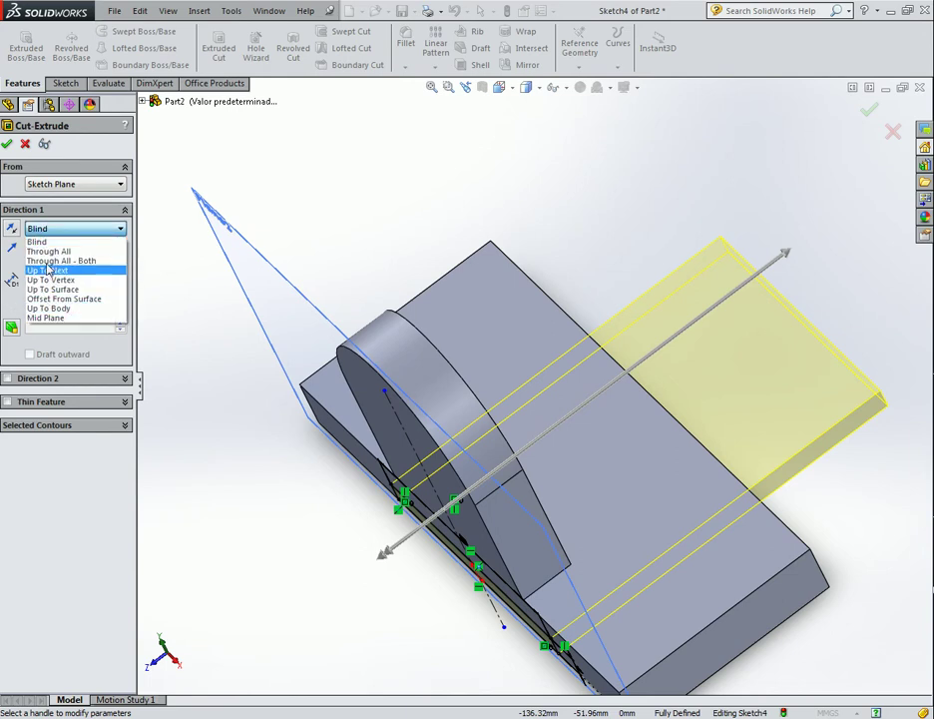
left_click(53, 253)
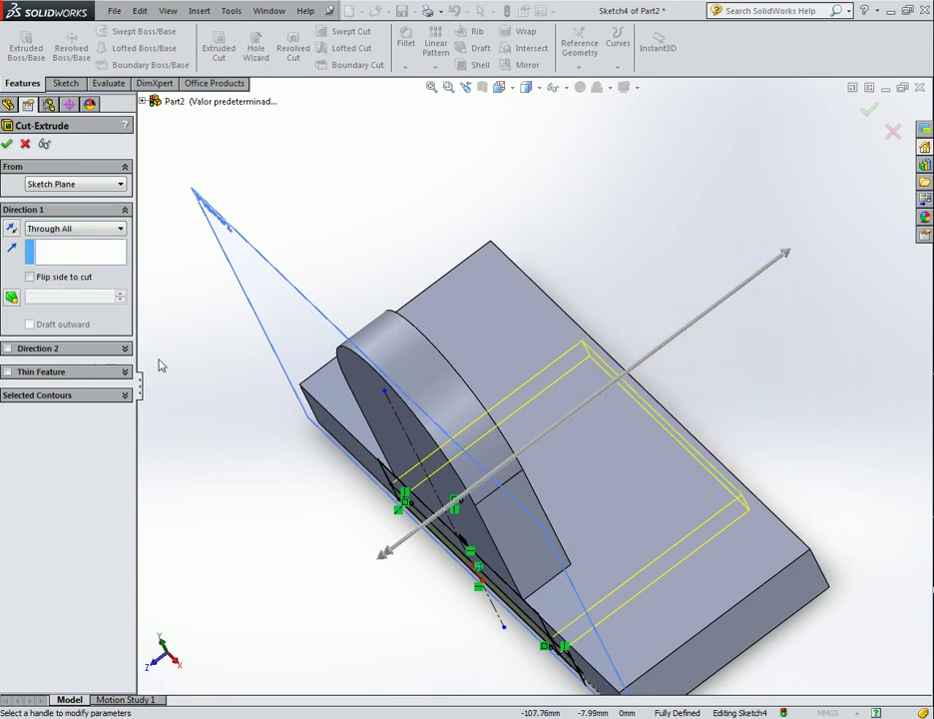
left_click(7, 144)
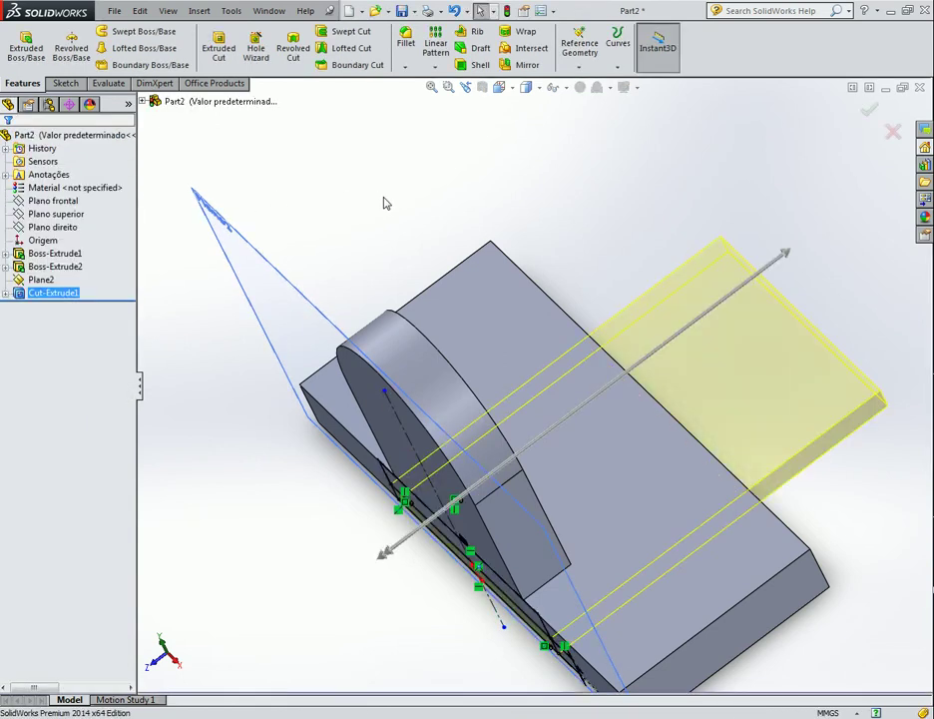
middle_click_drag(371, 242, 397, 261)
key("Escape")
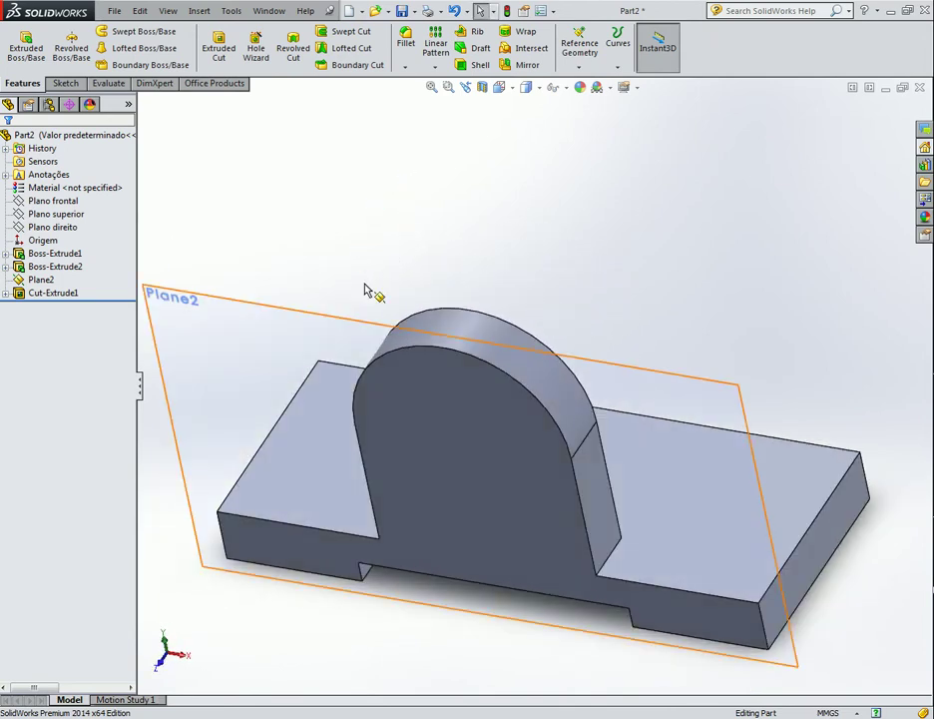
Start a Hole Wizard countersink for a flat head screw with the ANSI Metric standard and size M8.
key("ctrl+7")
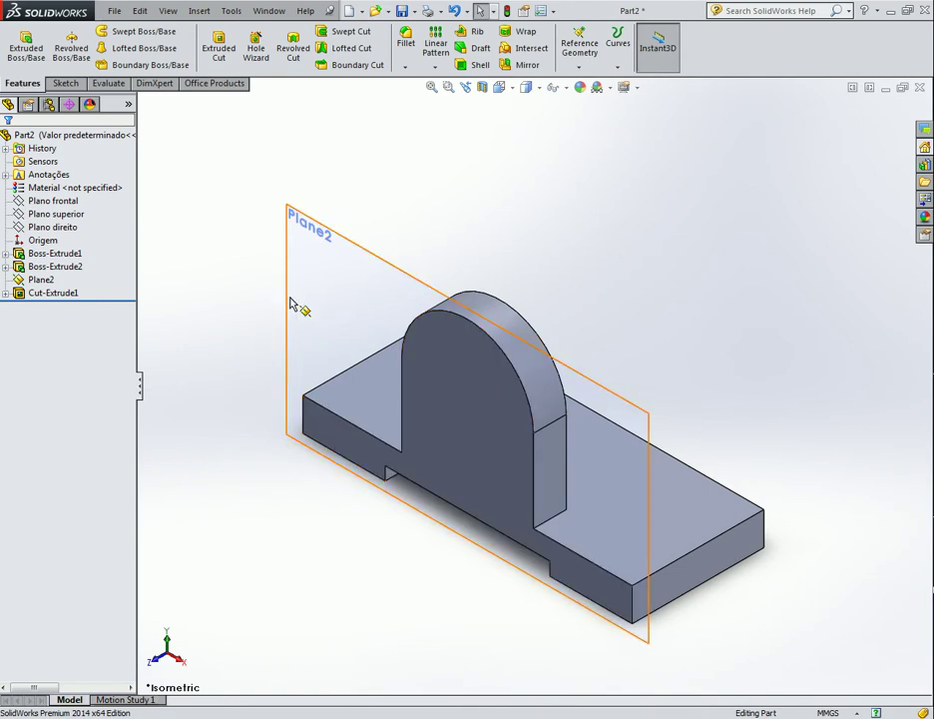
right_click(463, 370)
left_click(254, 312)
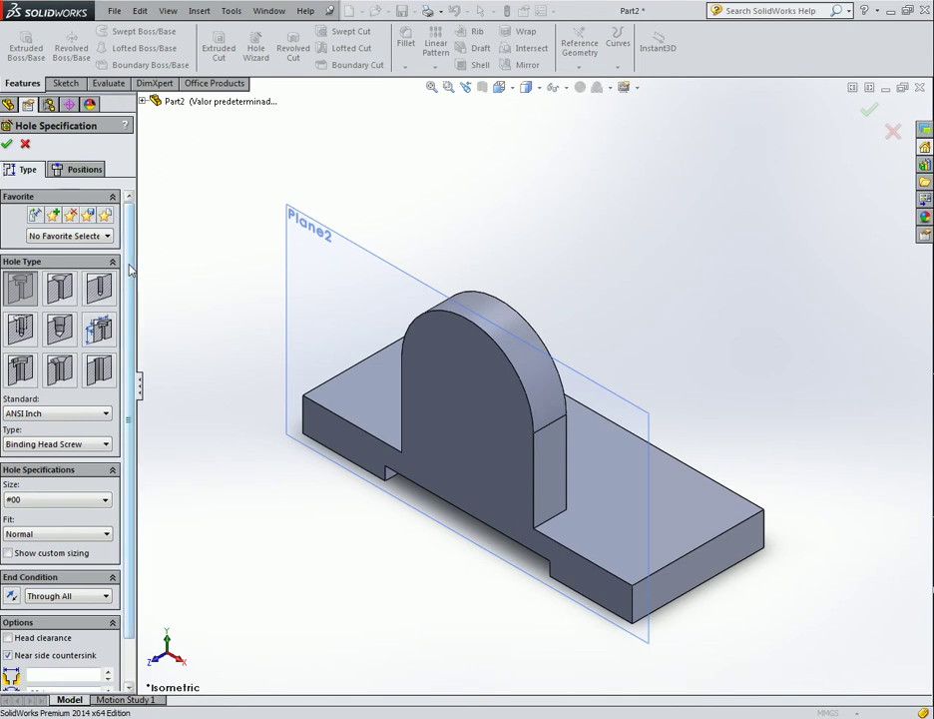
left_click_drag(128, 270, 128, 317)
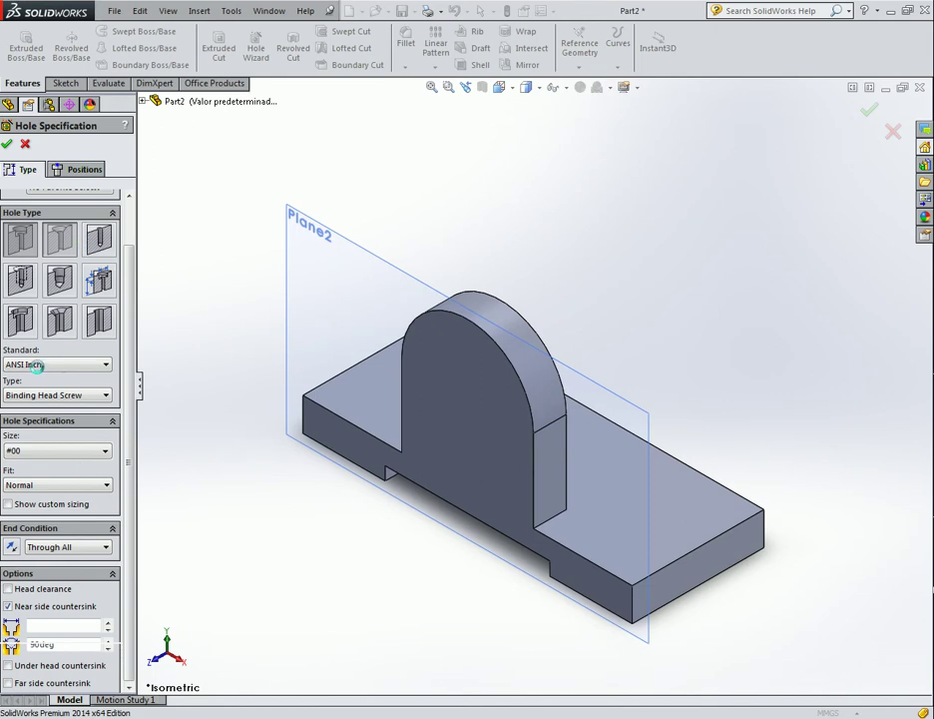
left_click(35, 413)
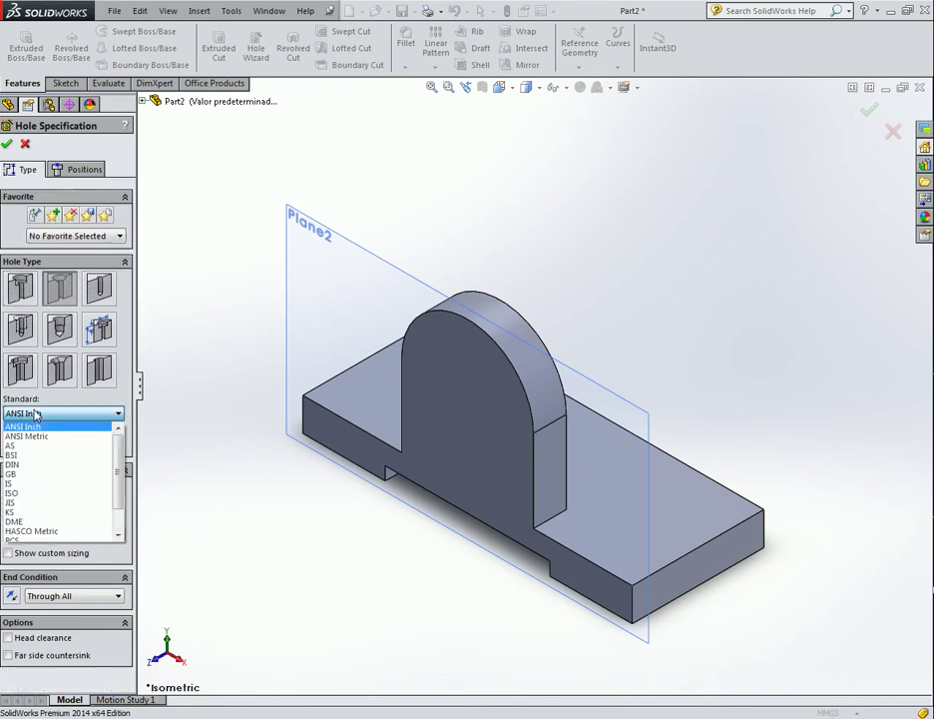
left_click(18, 465)
left_click(40, 414)
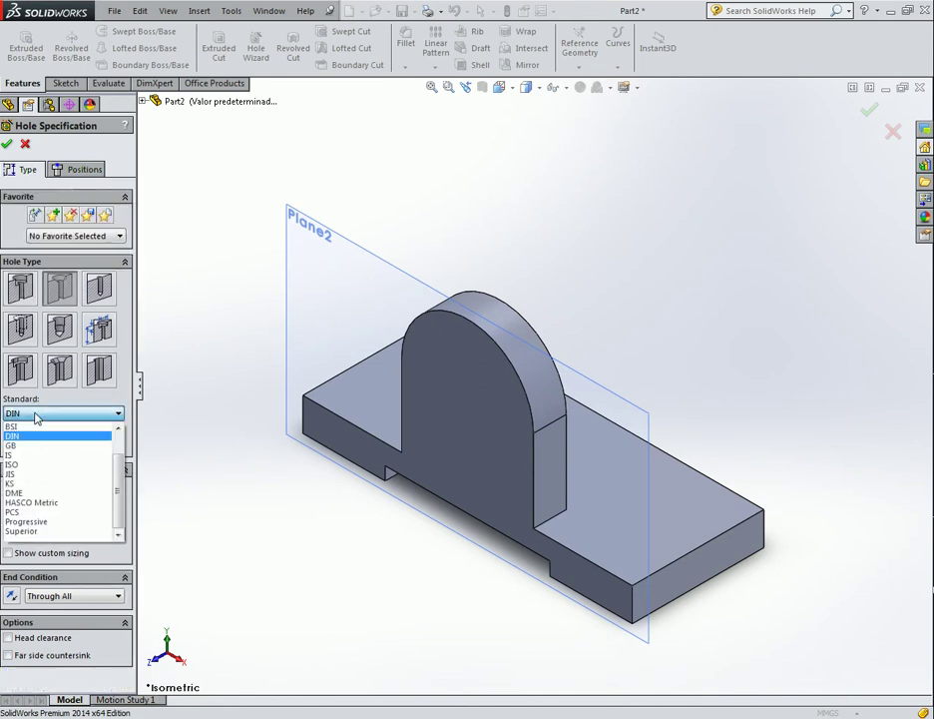
left_click(20, 438)
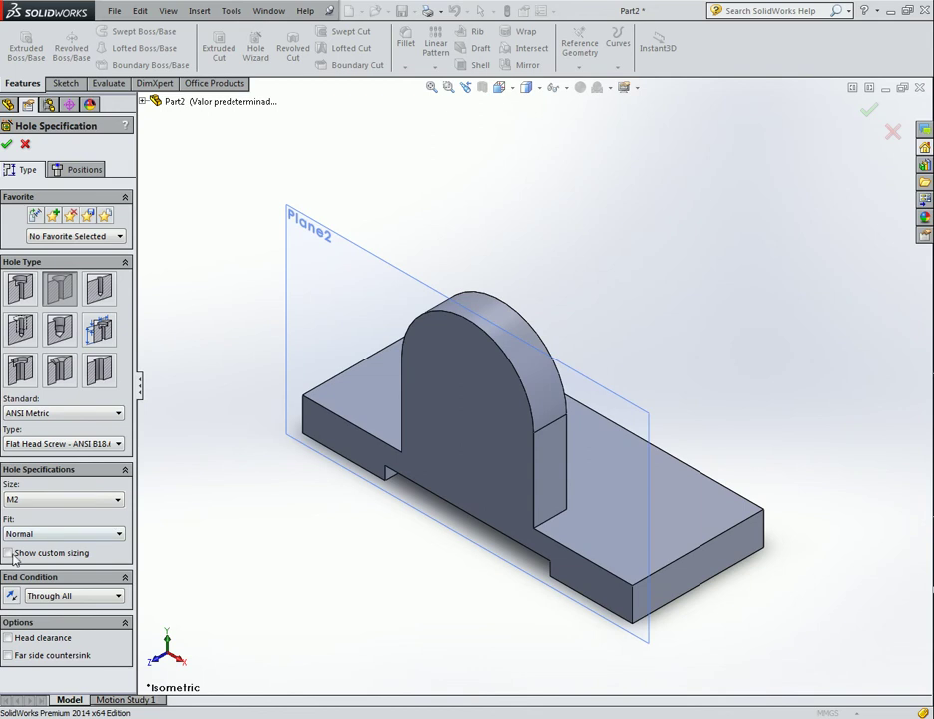
left_click(18, 502)
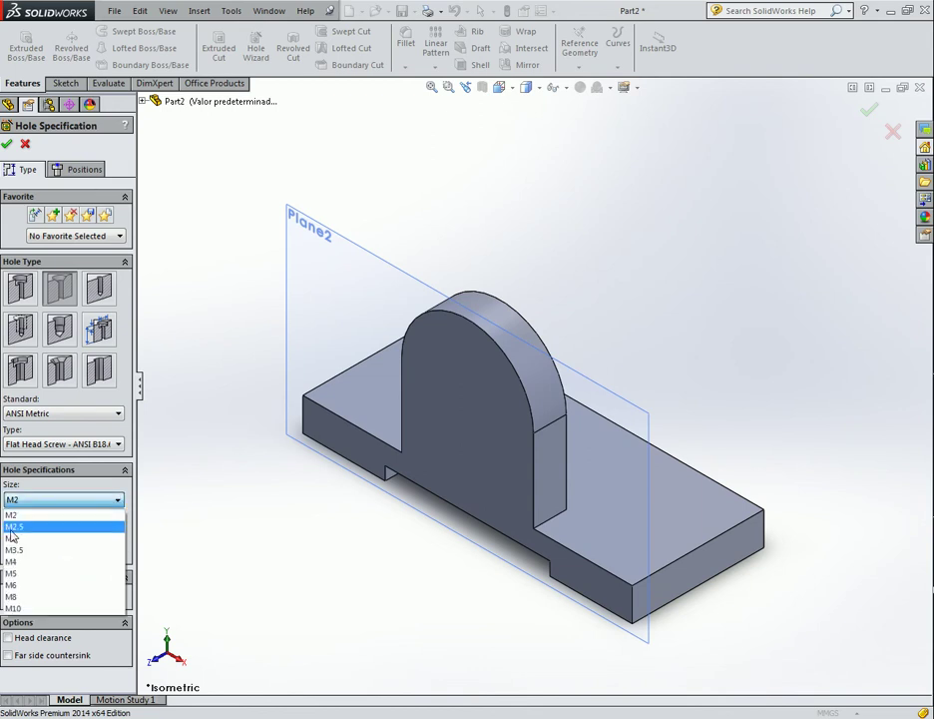
left_click(15, 596)
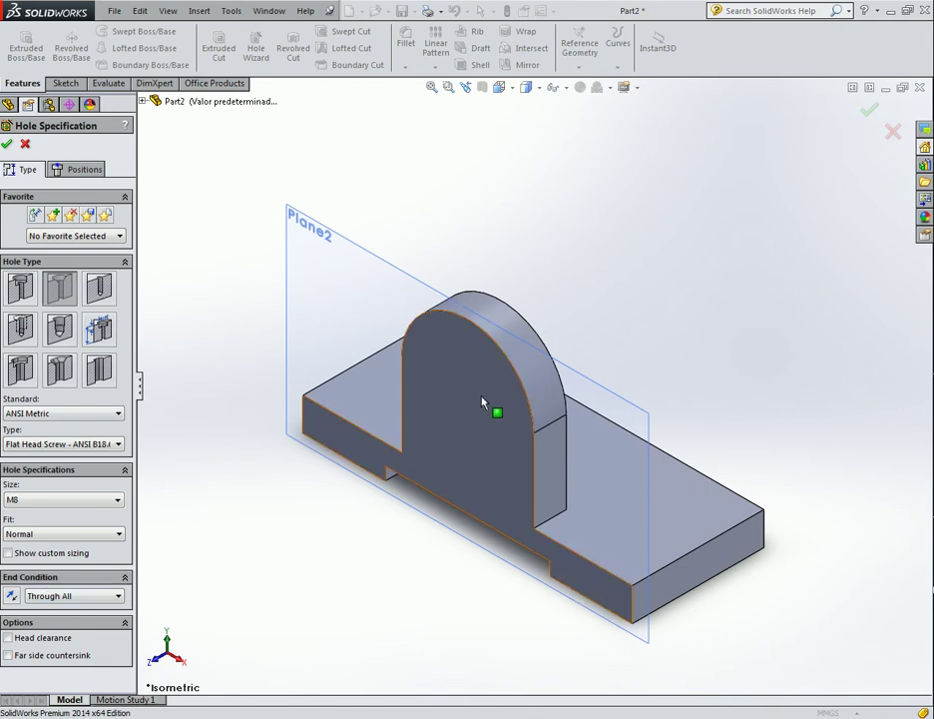
Place the countersunk hole's position point on the arch's front face using a 3D sketch.
left_click(82, 171)
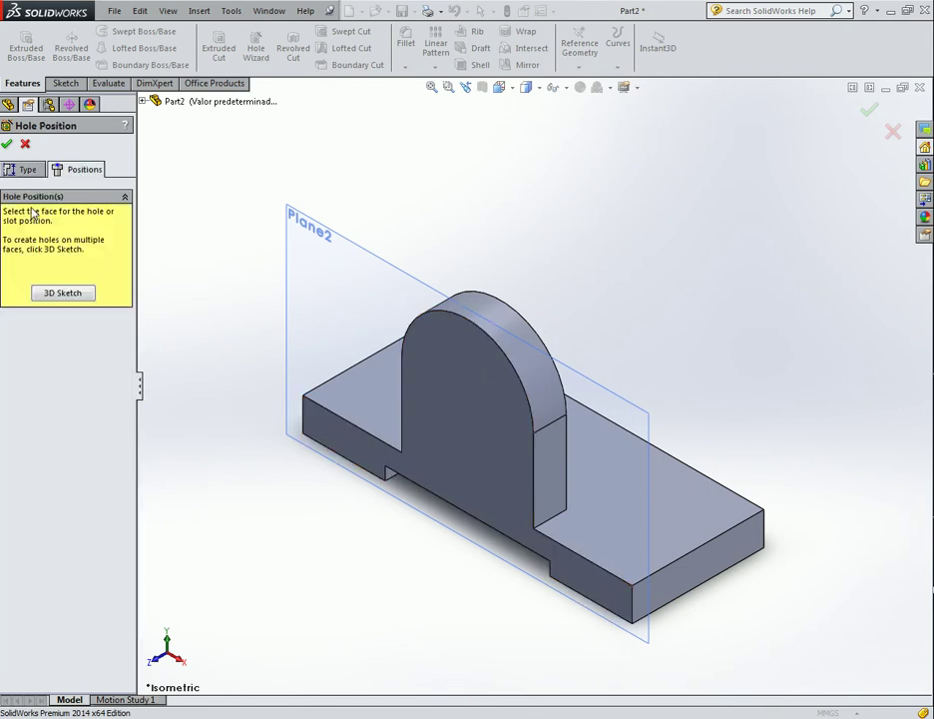
left_click(80, 292)
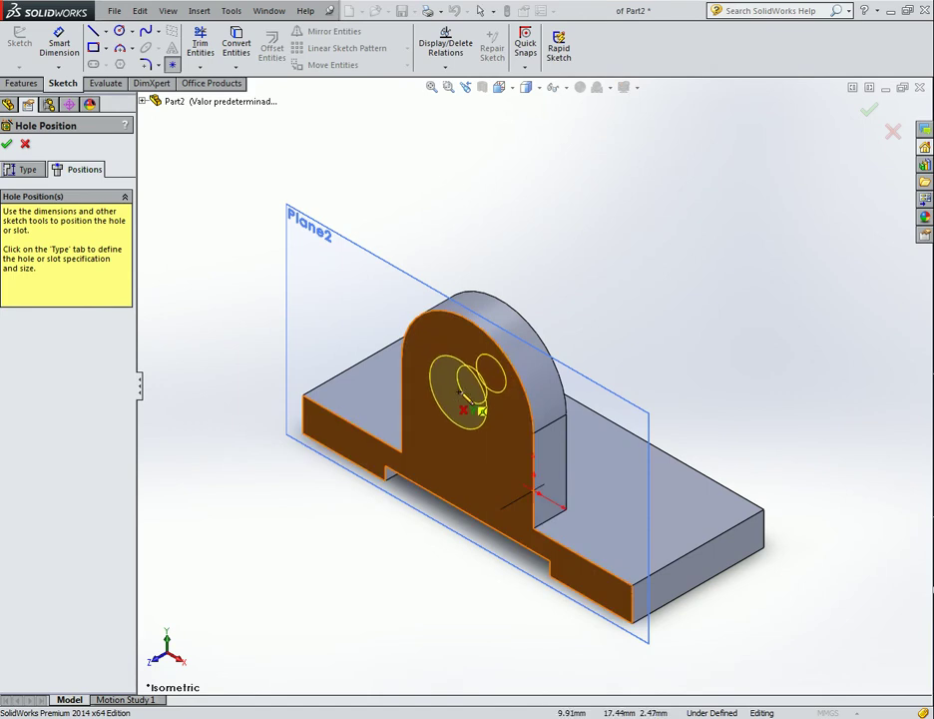
left_click(459, 389)
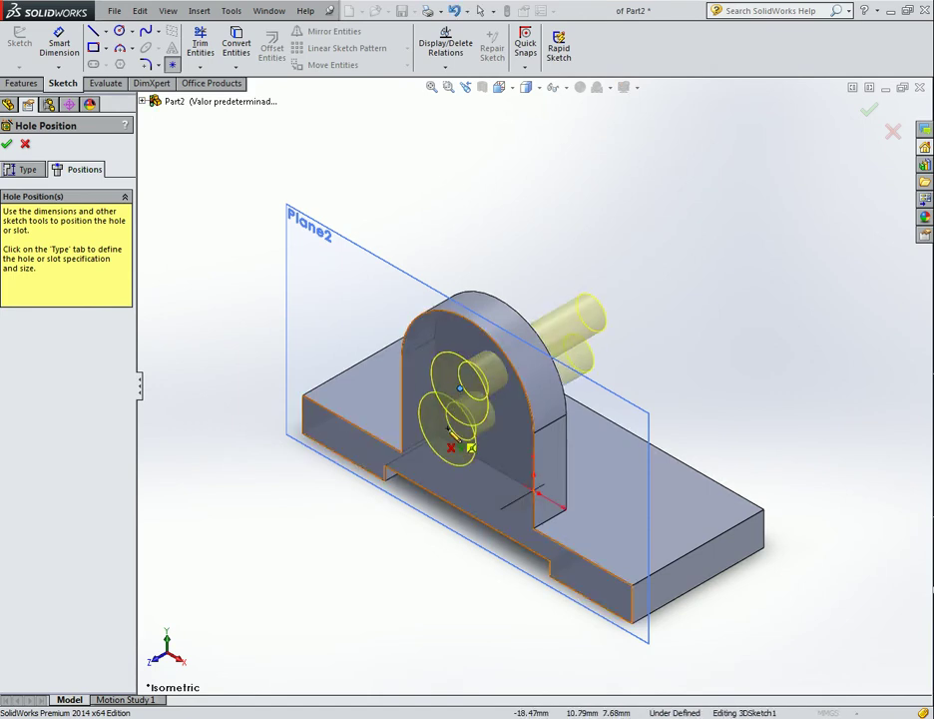
Make the hole's position point concentric with the arch's round front edge and complete the hole.
left_click(459, 389, "ctrl")
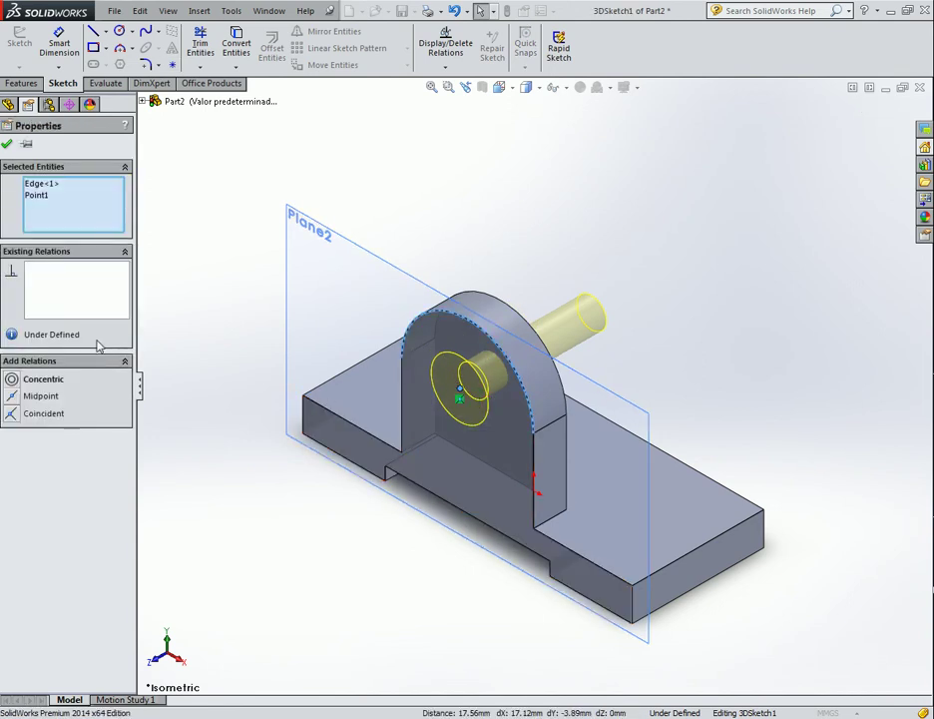
left_click(14, 384)
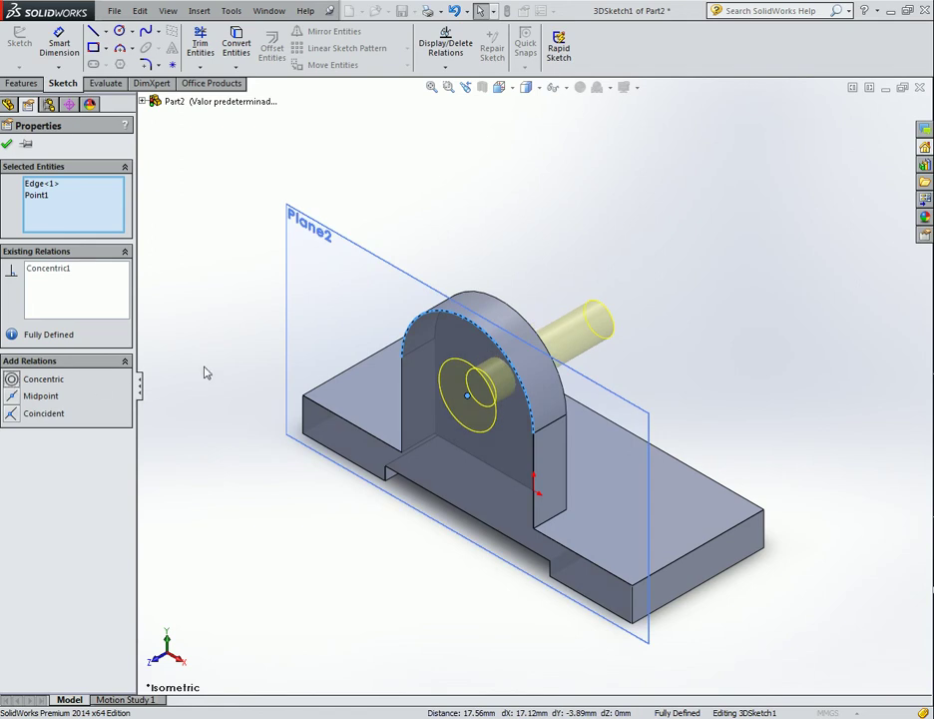
left_click(8, 146)
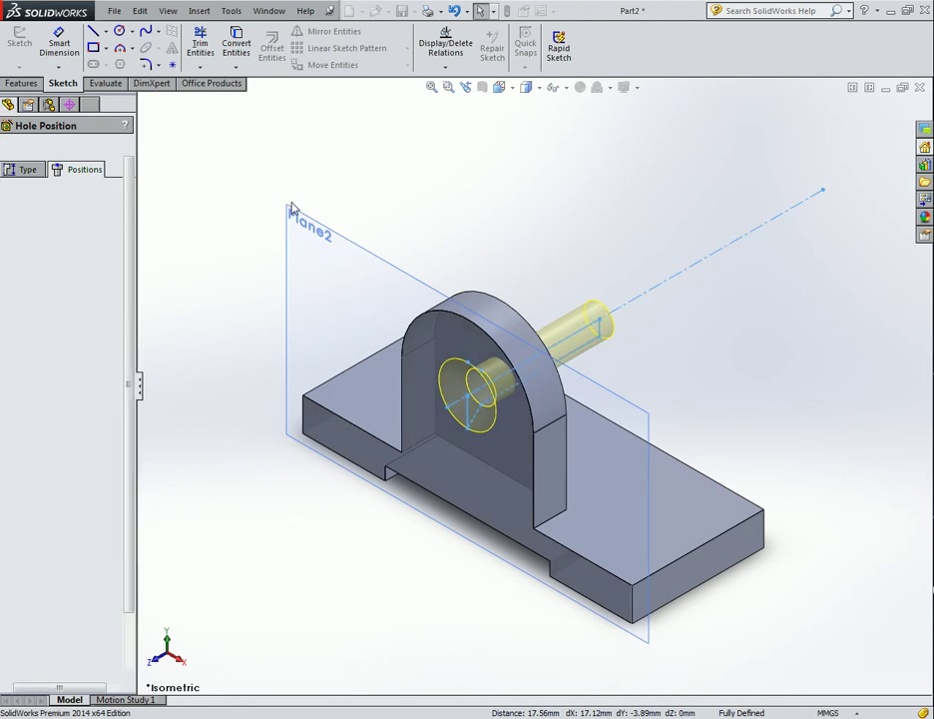
Start another Hole Wizard hole with the plain Hole type, keeping ANSI Inch, All Drill sizes and size #97.
middle_click_drag(554, 217, 511, 293)
left_click(492, 202)
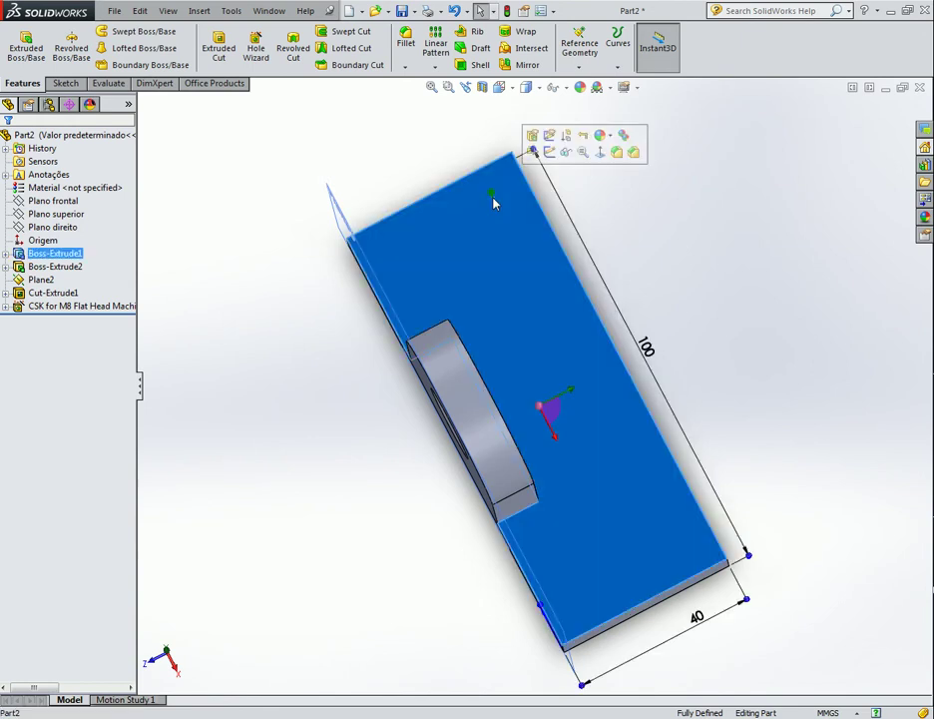
left_click(255, 48)
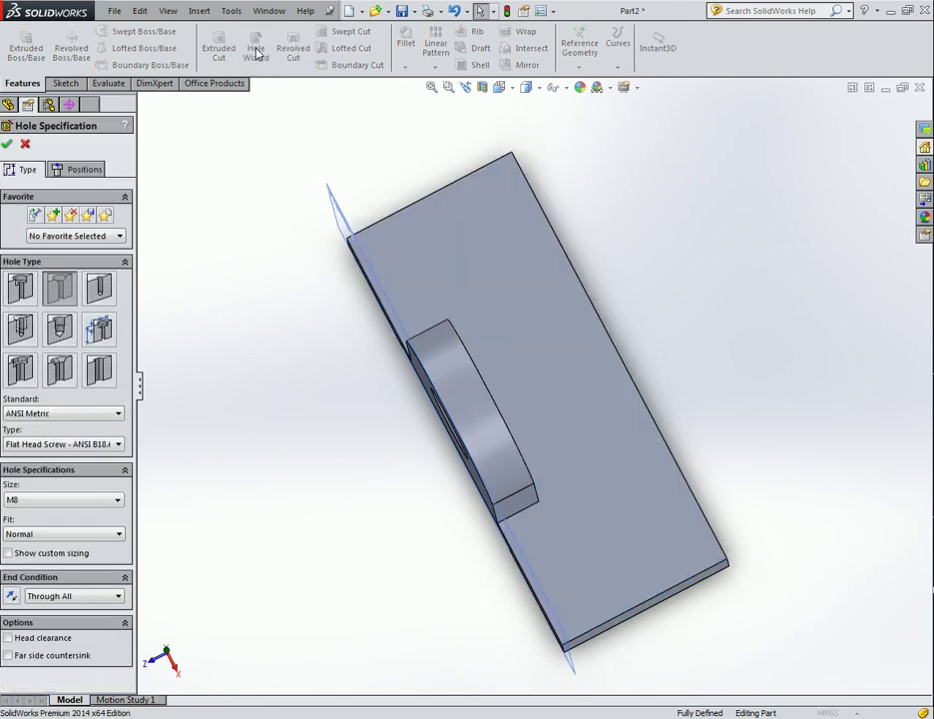
left_click(99, 287)
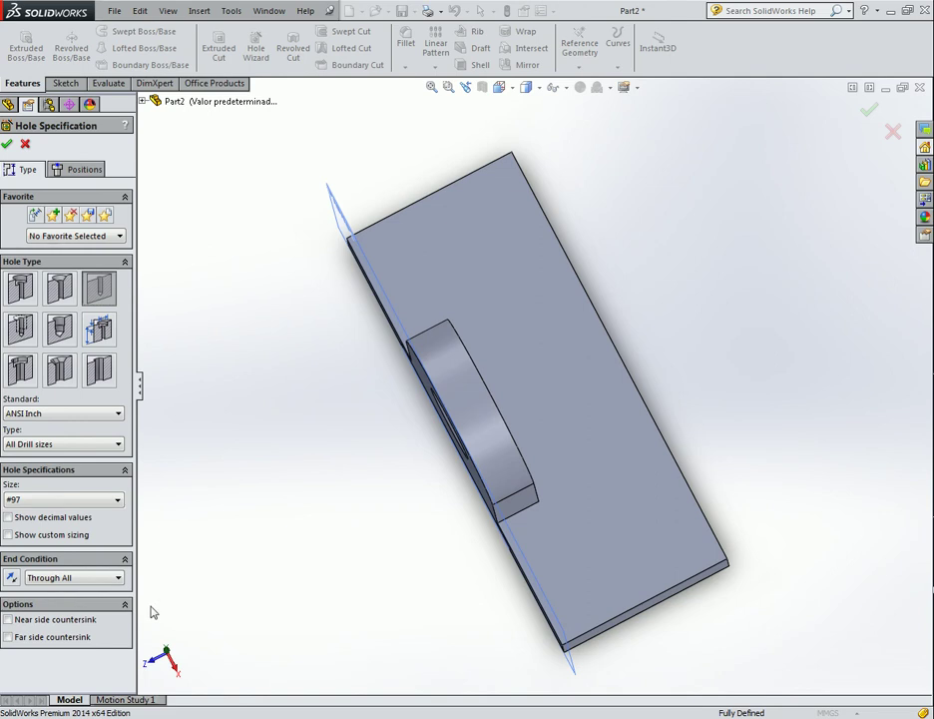
left_click(46, 499)
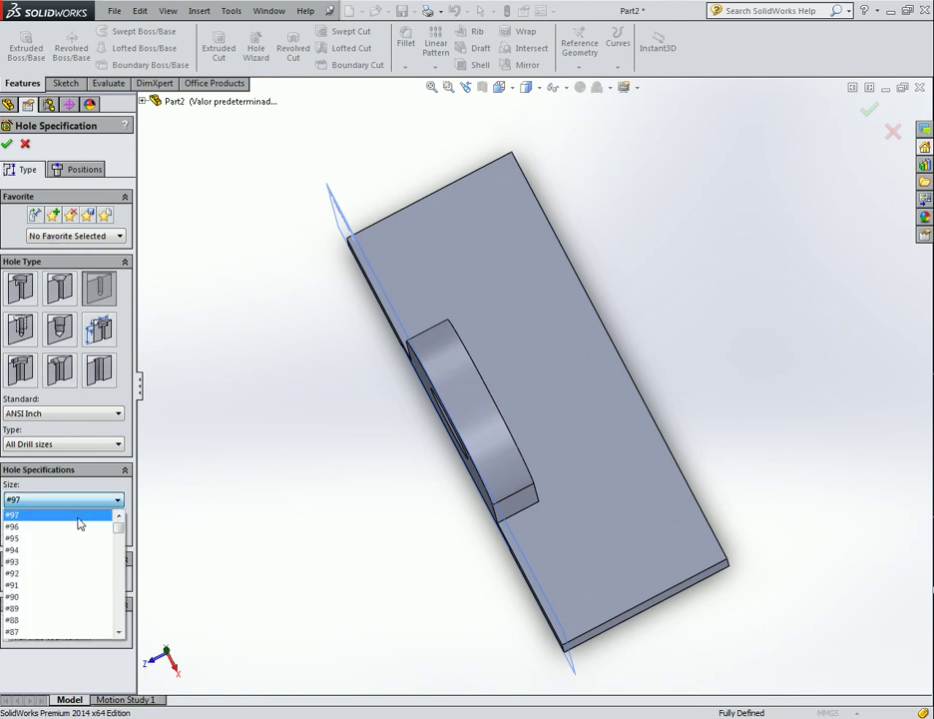
left_click(70, 512)
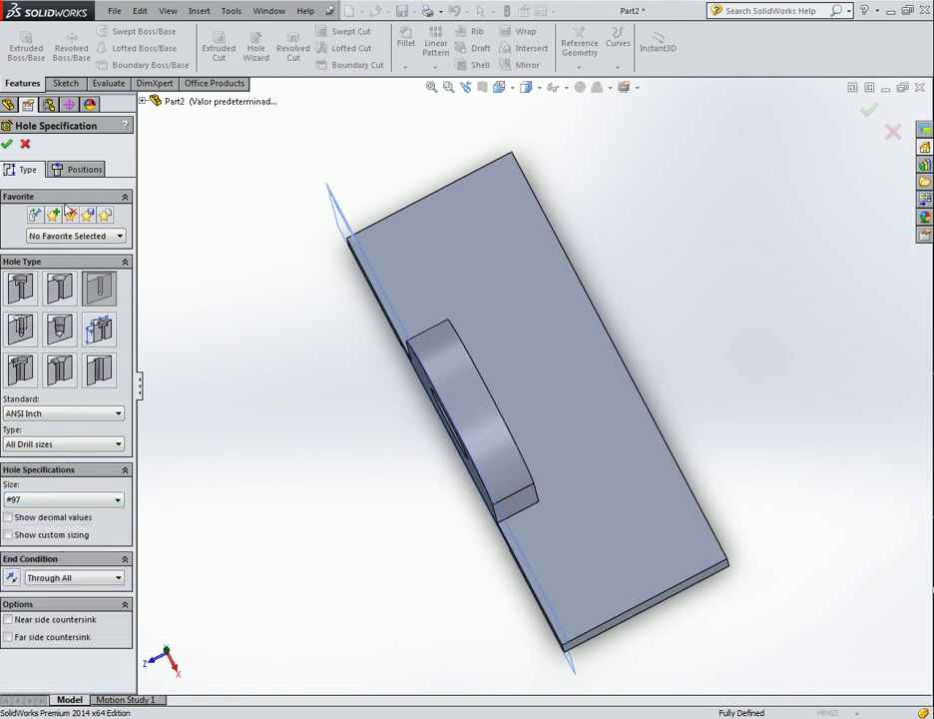
Place two hole position points on the base's top face, one near each rear corner.
left_click(70, 171)
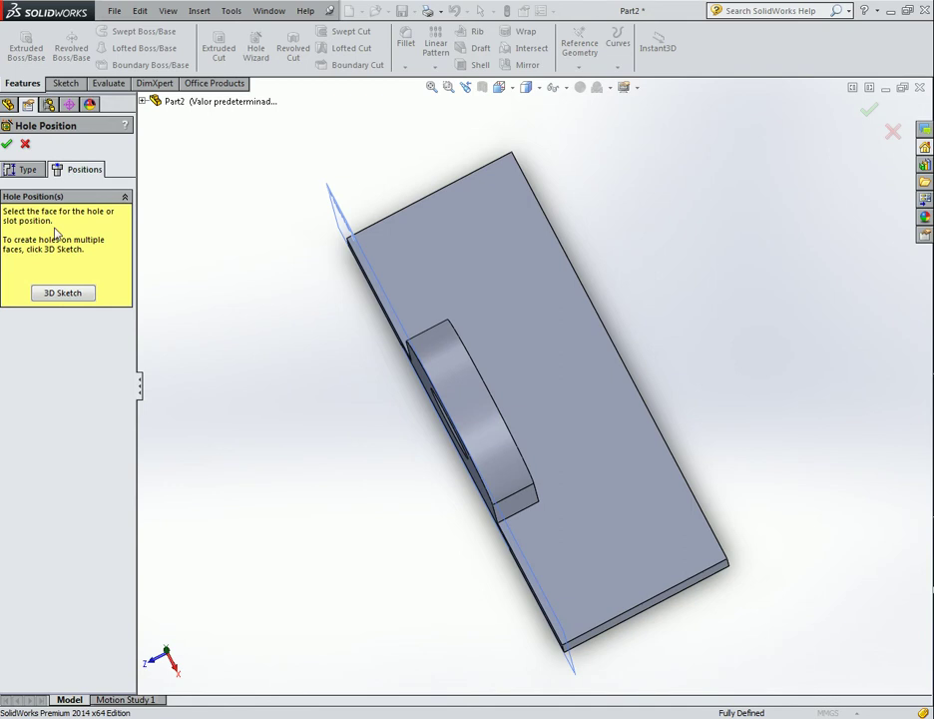
left_click(475, 212)
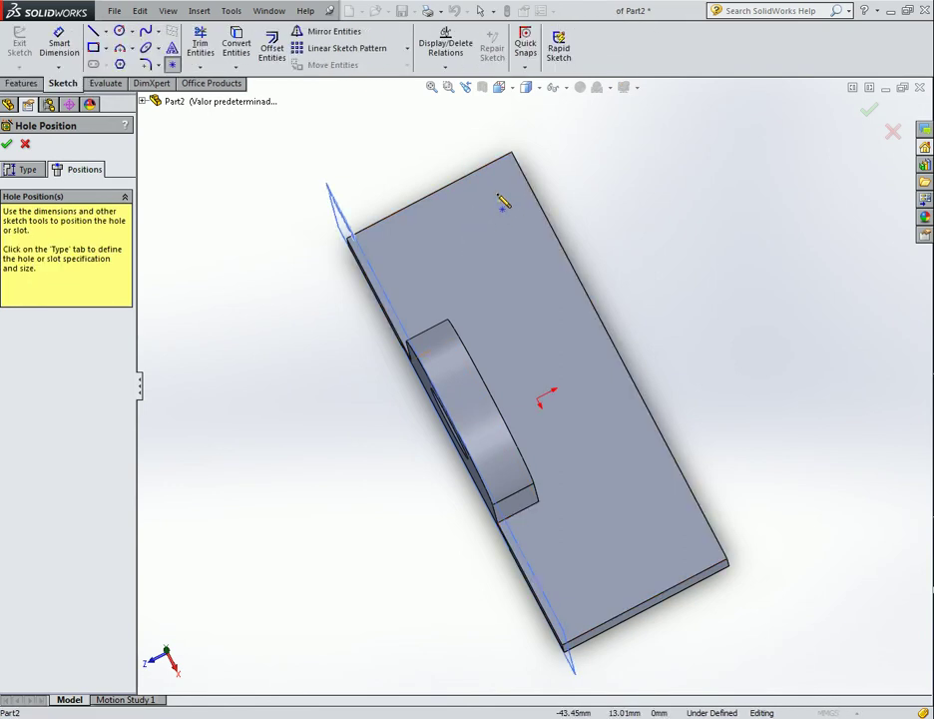
scroll(504, 207, "down", 3)
key("ctrl+8")
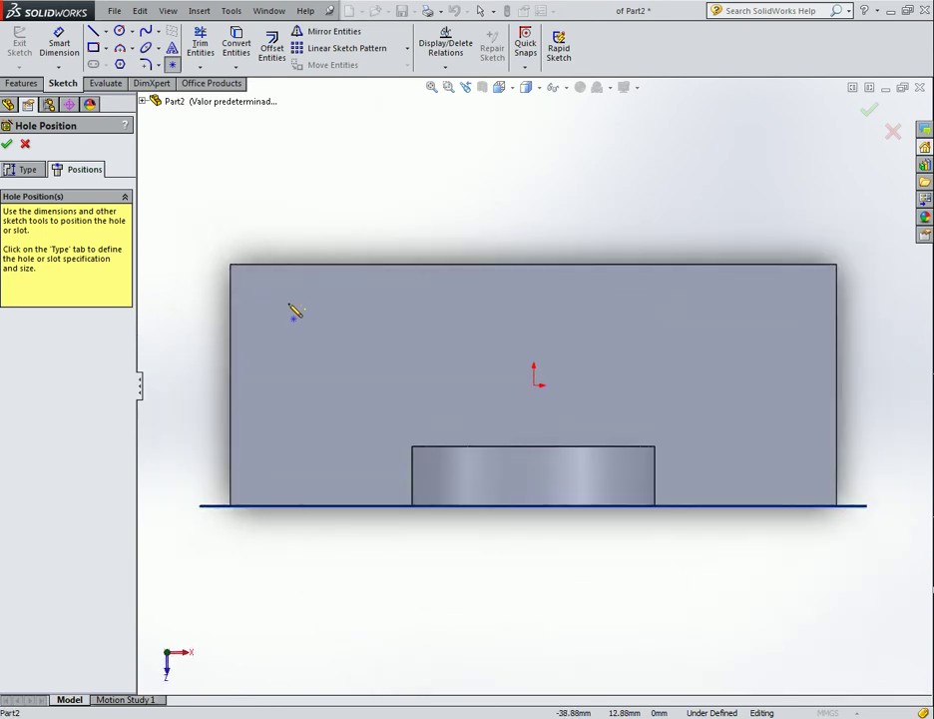
left_click(278, 297)
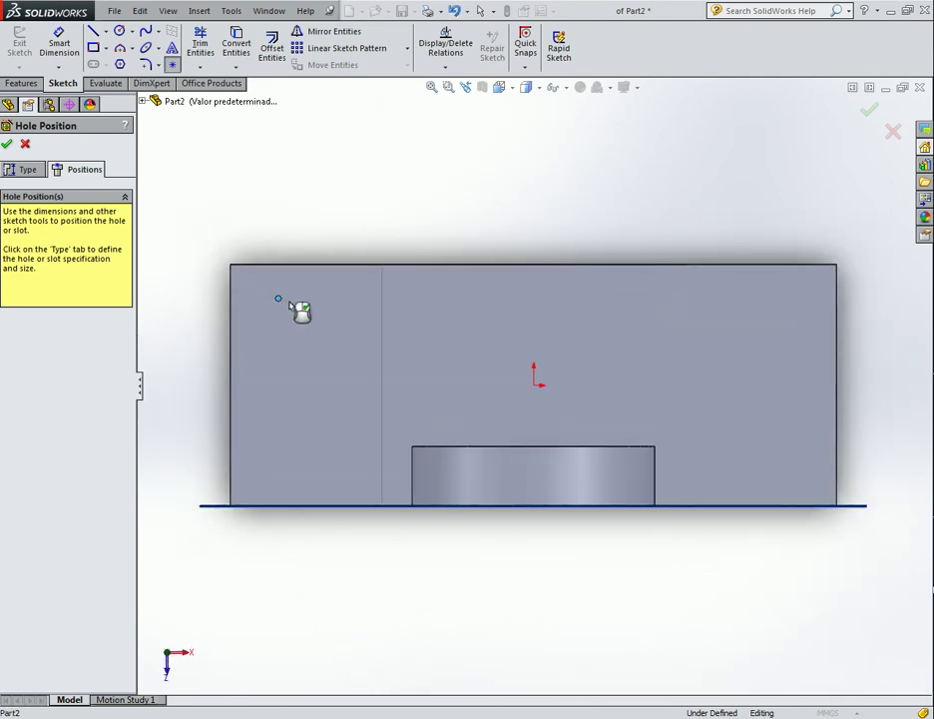
key("Escape")
left_click(795, 299)
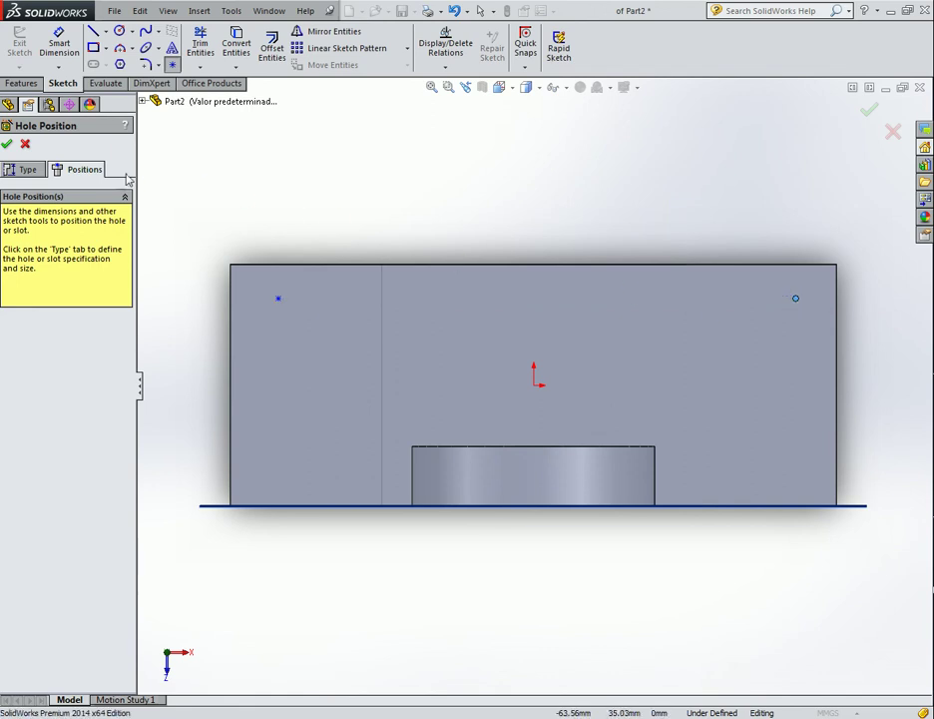
Set the plain hole's drill size to 11/64.
left_click(22, 169)
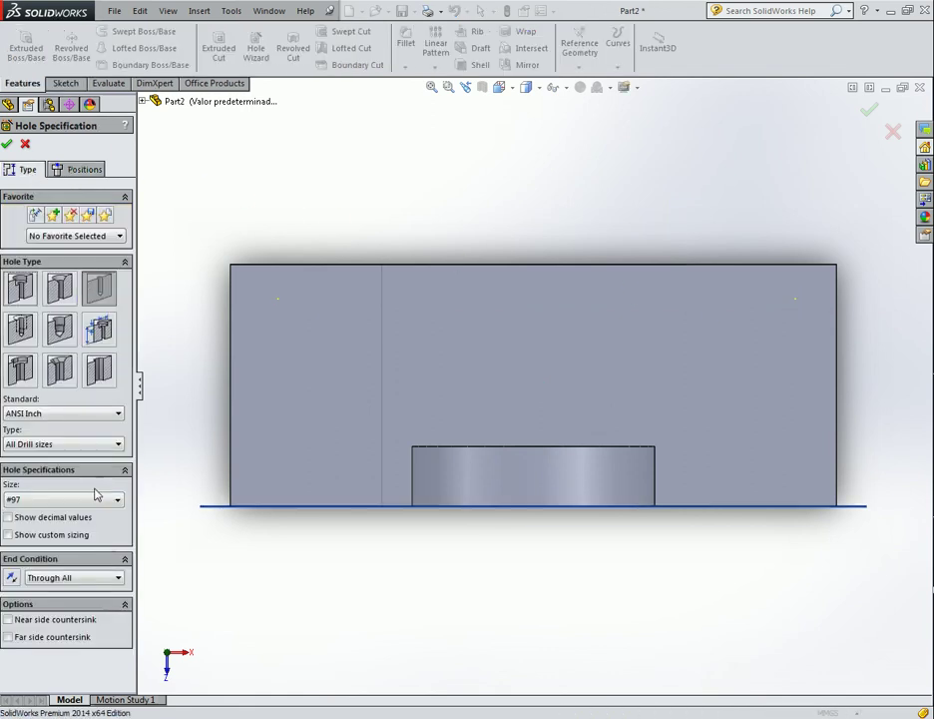
left_click(90, 498)
left_click_drag(119, 530, 118, 579)
left_click(38, 514)
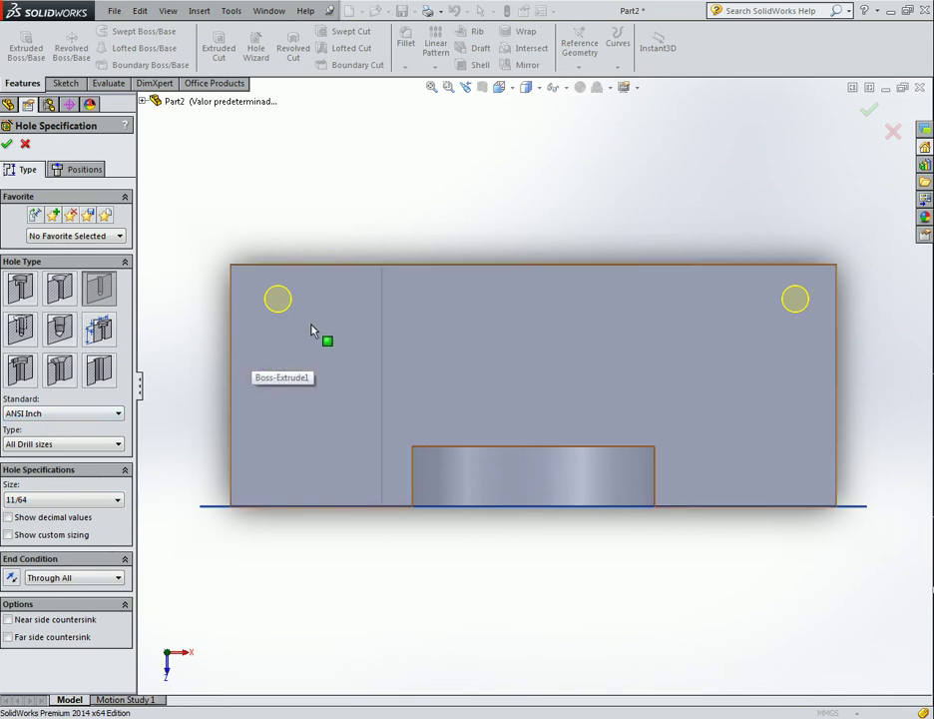
Dimension the left hole point 8 mm from the base's left edge.
left_click(62, 172)
left_click(60, 45)
left_click(231, 302)
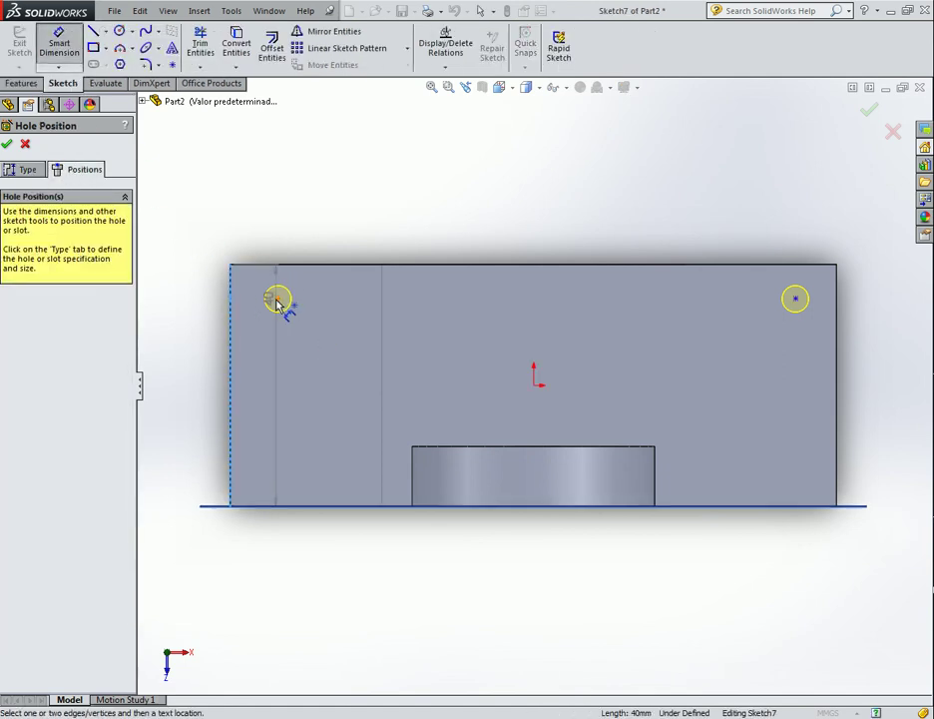
left_click(277, 300)
left_click(279, 222)
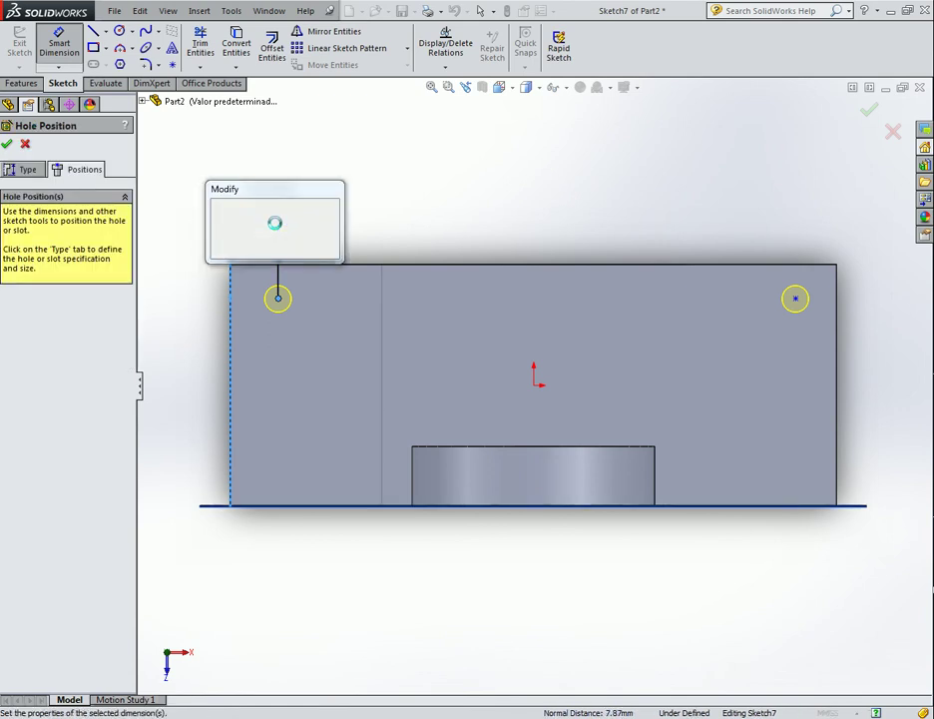
type("8.00mm")
key("Return")
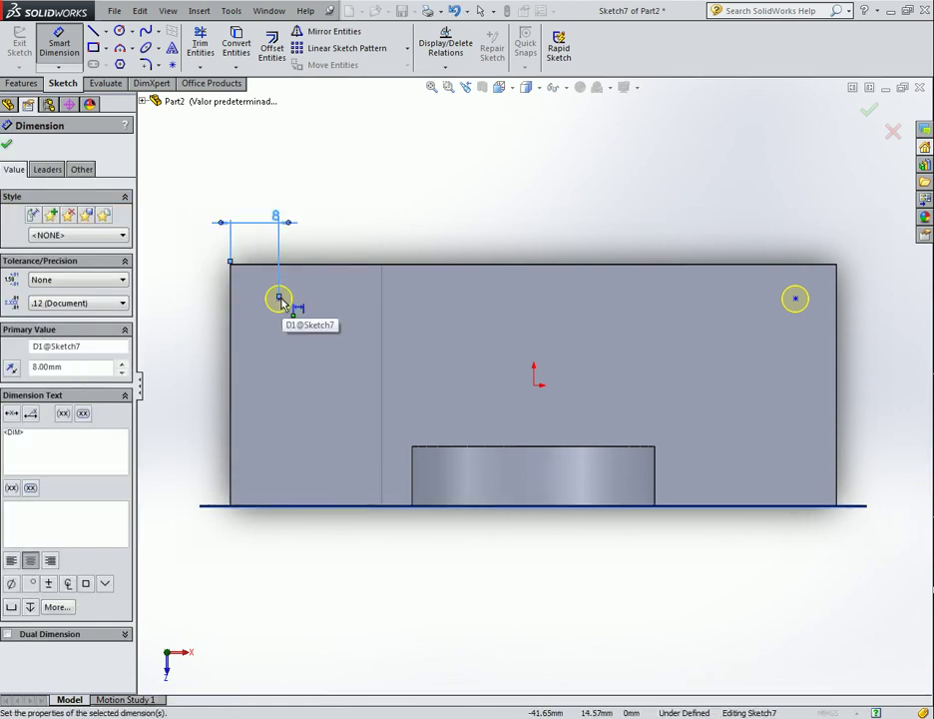
Dimension the left hole point 8 mm from the base's rear edge.
left_click(280, 298)
left_click(308, 265)
left_click(206, 283)
key("Return")
left_click(8, 145)
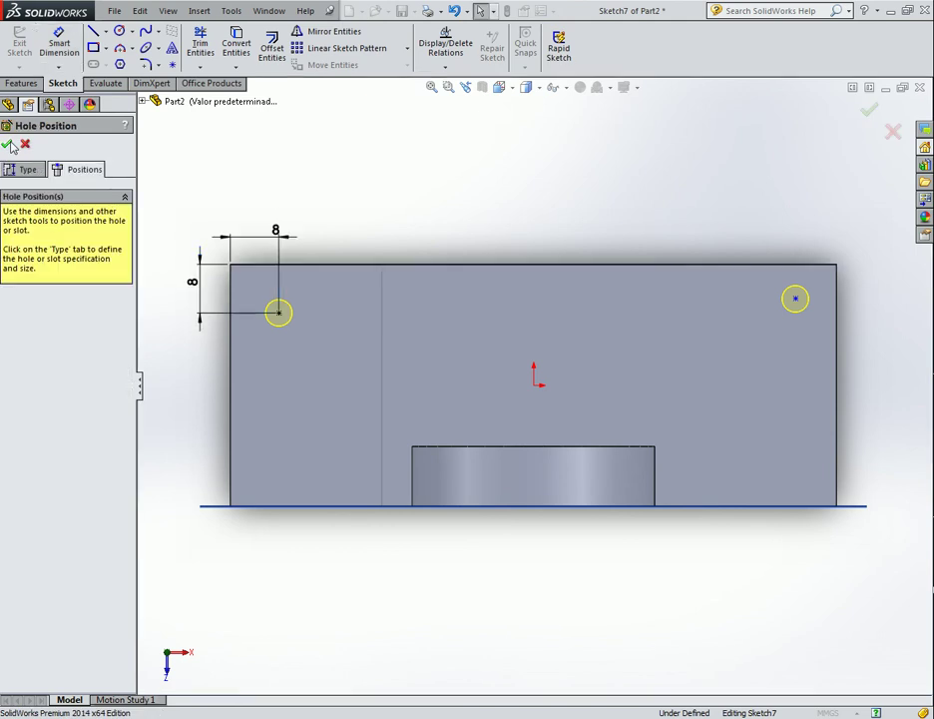
Align the two hole points with a Horizontal relation.
left_click(279, 312)
left_click(796, 300, "ctrl")
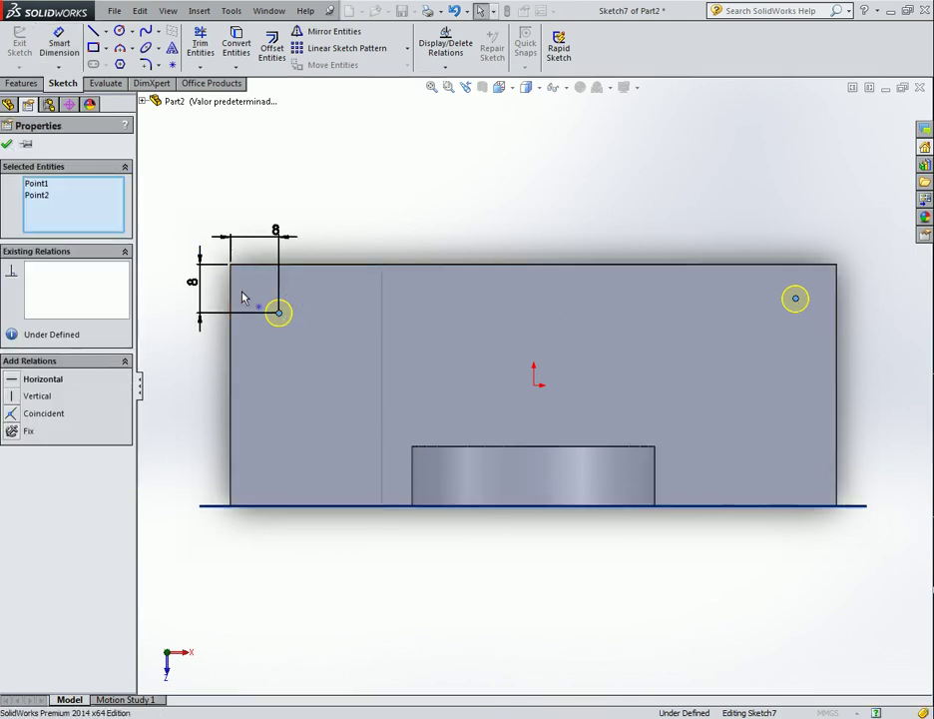
left_click(15, 382)
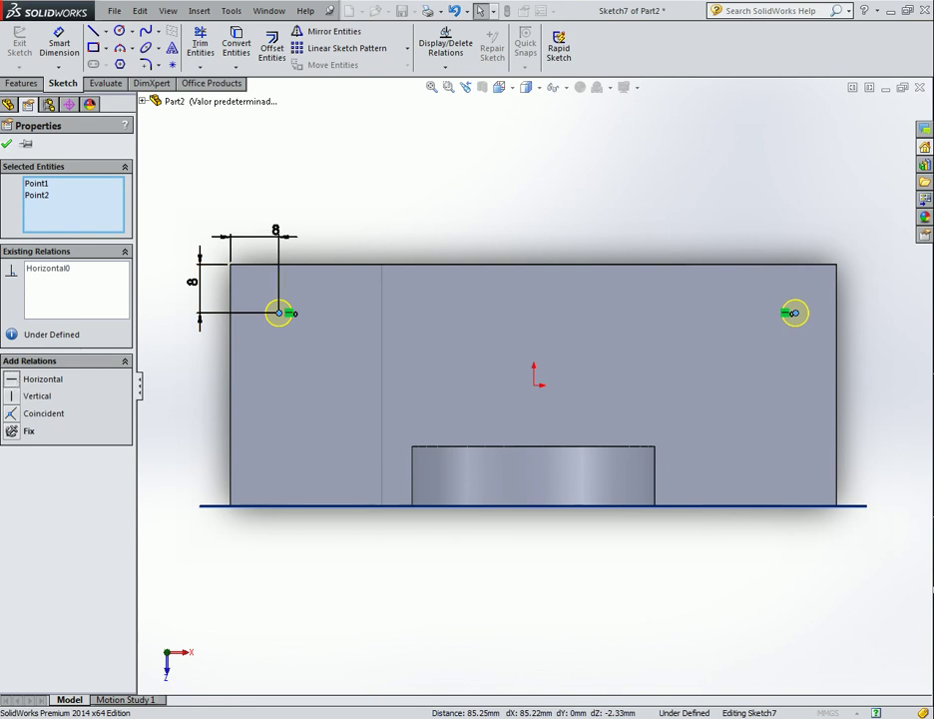
left_click(8, 146)
Draw a vertical centerline through the origin of the hole position sketch, midway between the two hole points.
left_click(105, 34)
left_click(99, 49)
left_click(534, 206)
left_click(534, 429)
key("Escape")
Make the two hole points symmetric about the centerline and complete the hole feature.
left_click(280, 312)
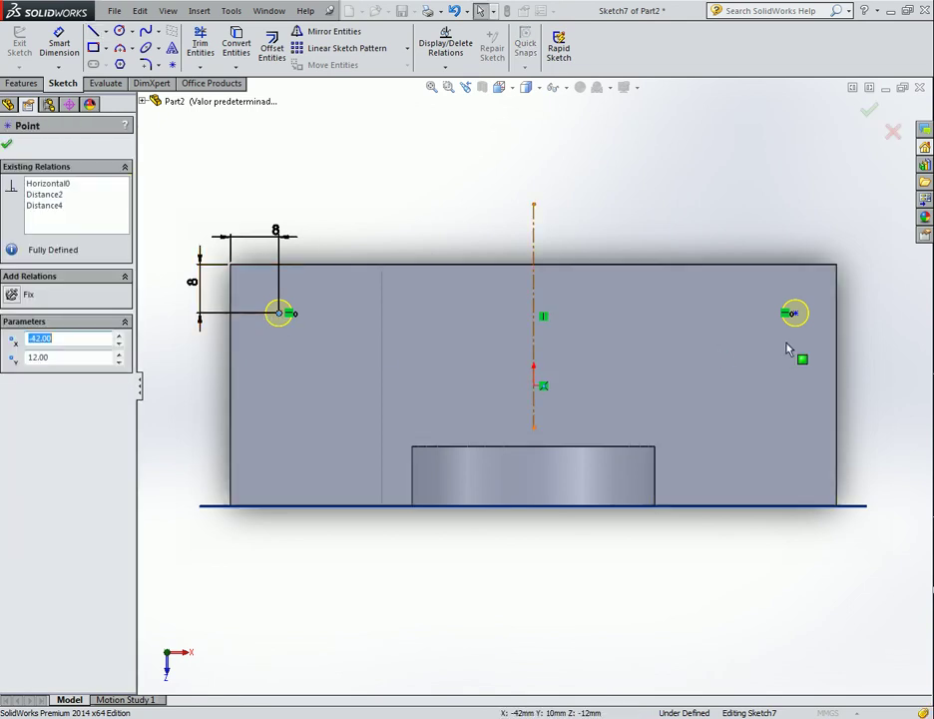
left_click(794, 313, "ctrl")
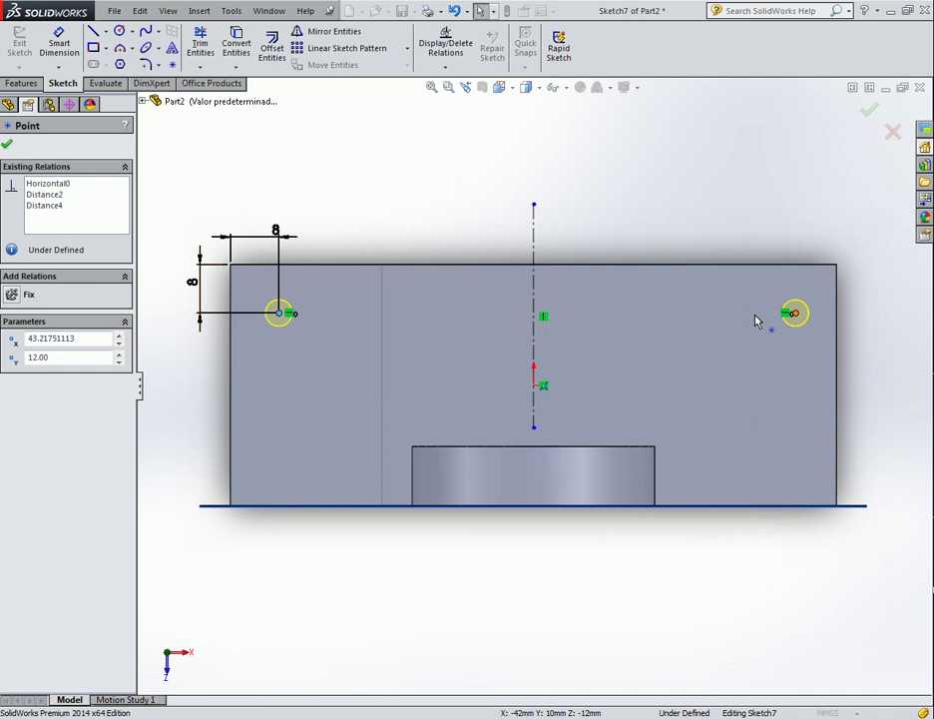
left_click(536, 298, "ctrl")
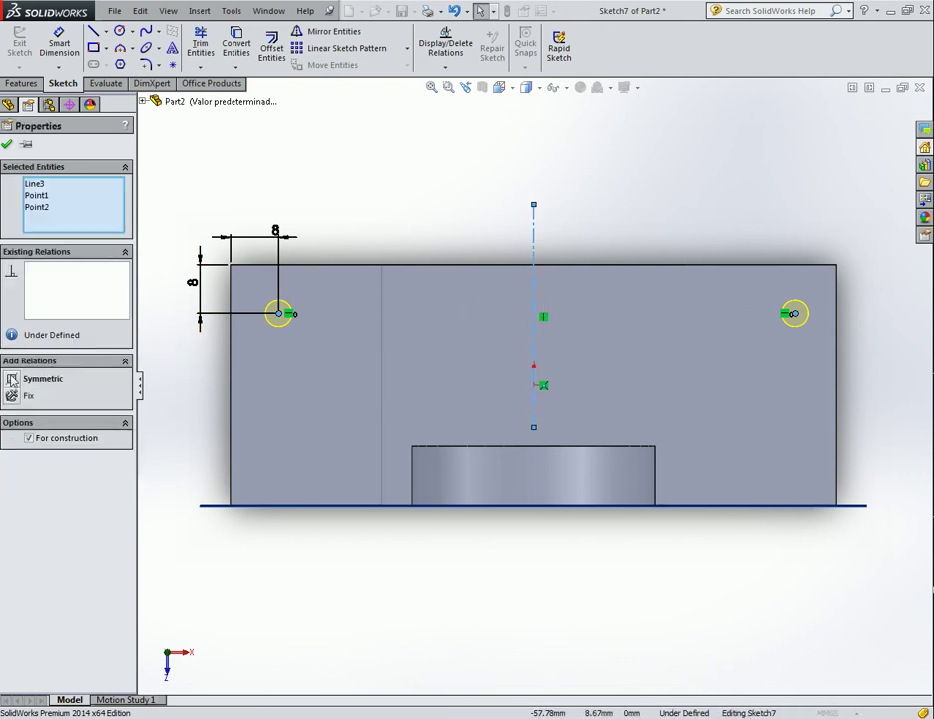
left_click(12, 379)
left_click(7, 145)
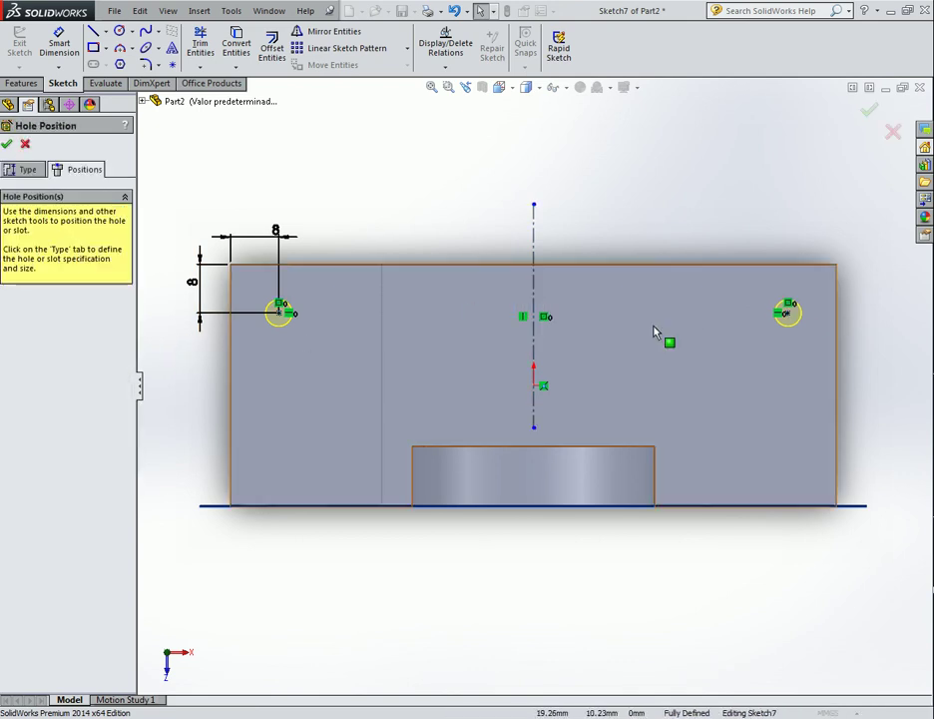
key("ctrl+7")
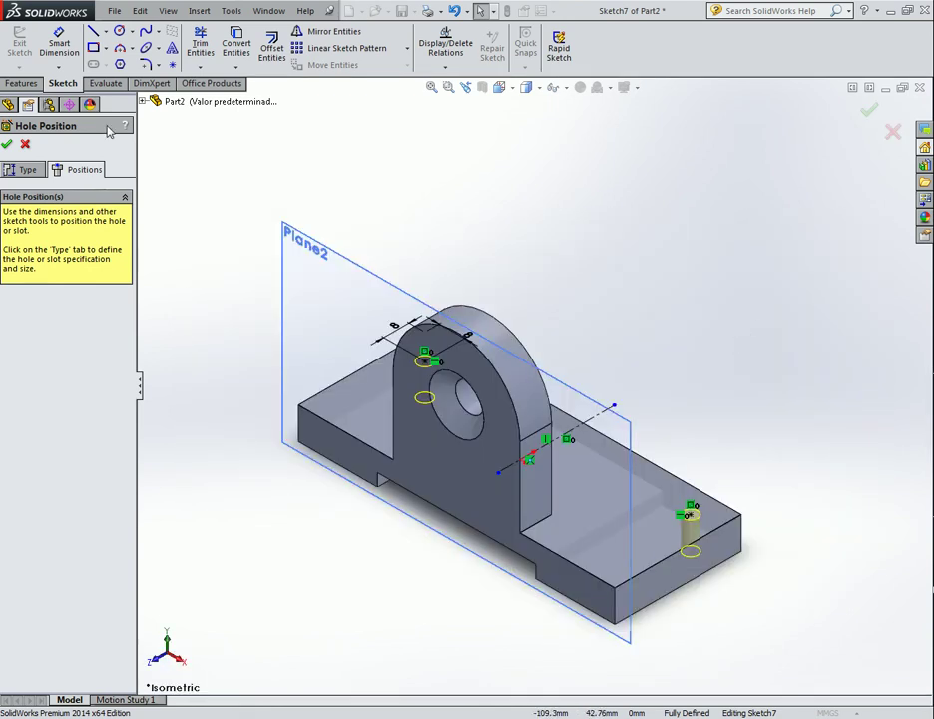
left_click(7, 146)
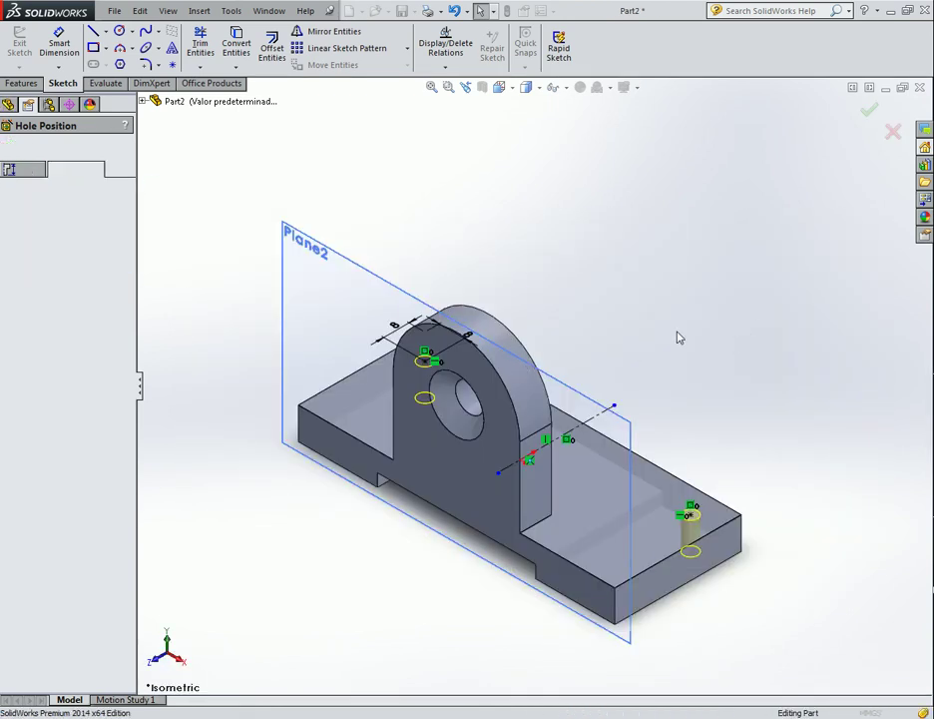
Hide Plane2 in the finished part.
key("ctrl+8")
key("ctrl+7")
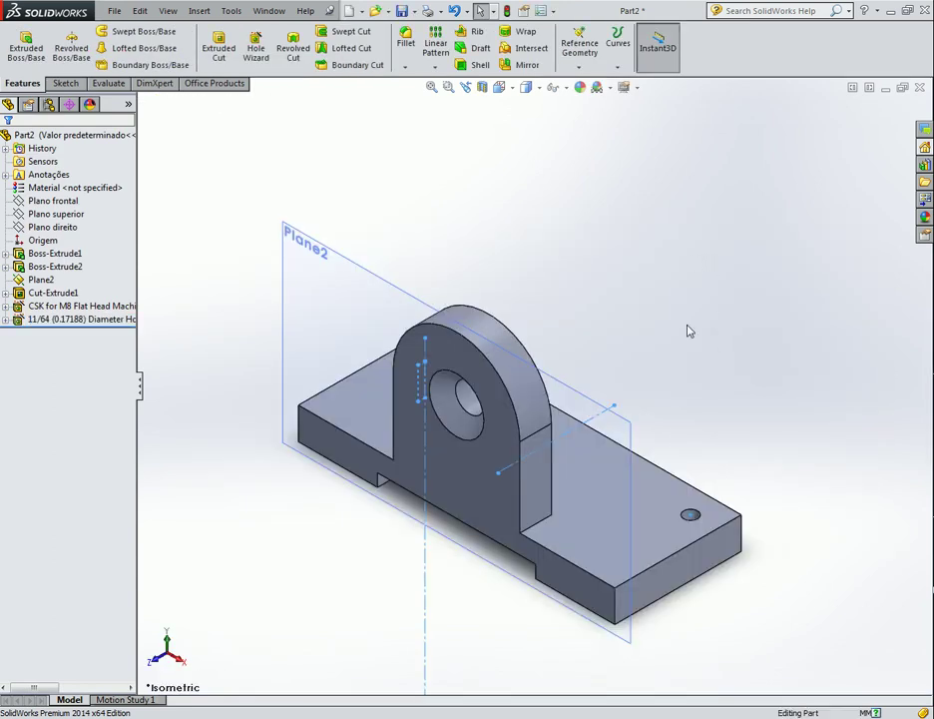
scroll(698, 399, "down", 3)
scroll(599, 589, "up", 2)
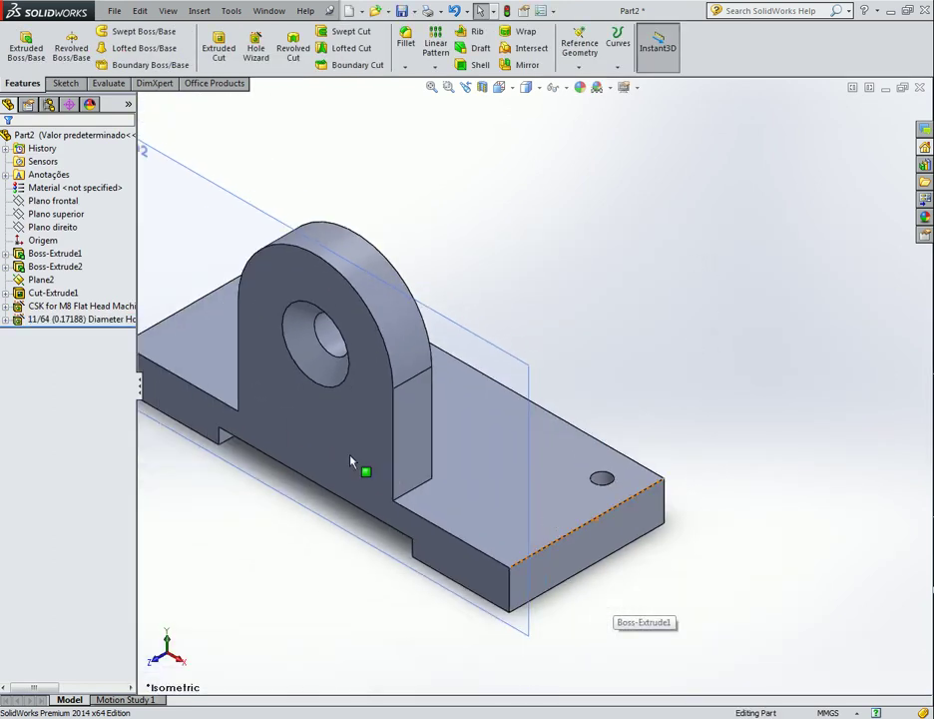
scroll(524, 359, "up", 1)
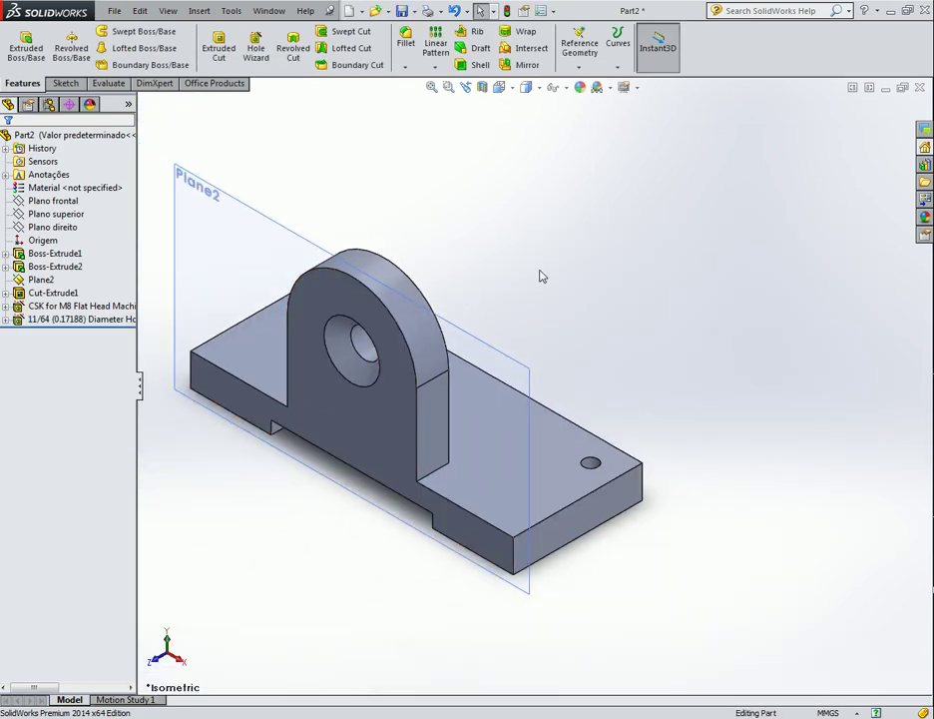
right_click(44, 281)
left_click(73, 260)
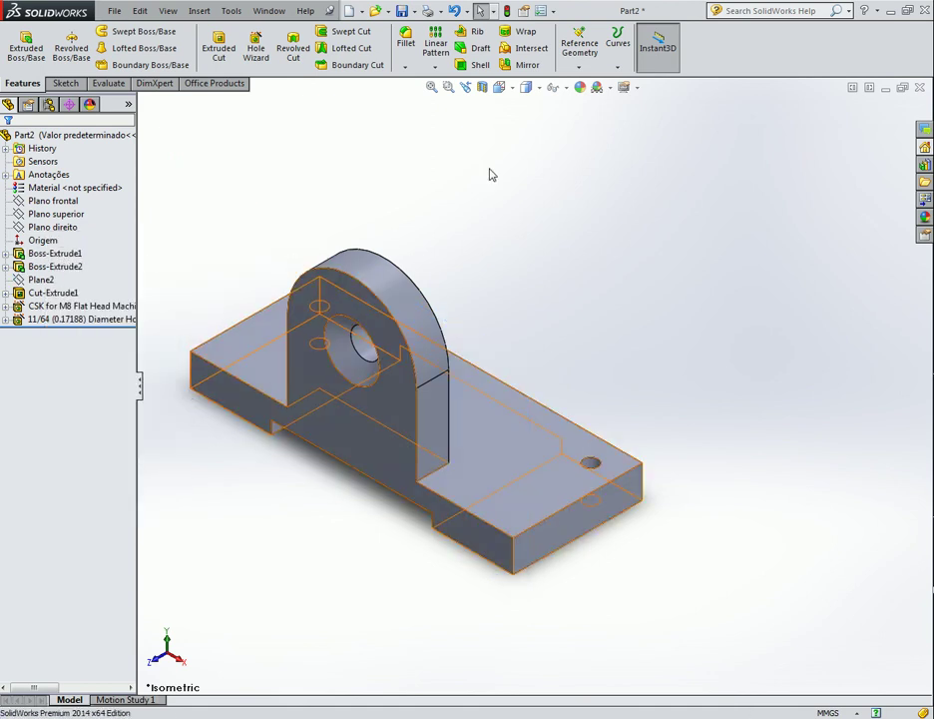
View the part in the Shaded, Hidden Lines Removed, Hidden Lines Visible and Wireframe display styles.
left_click(504, 91)
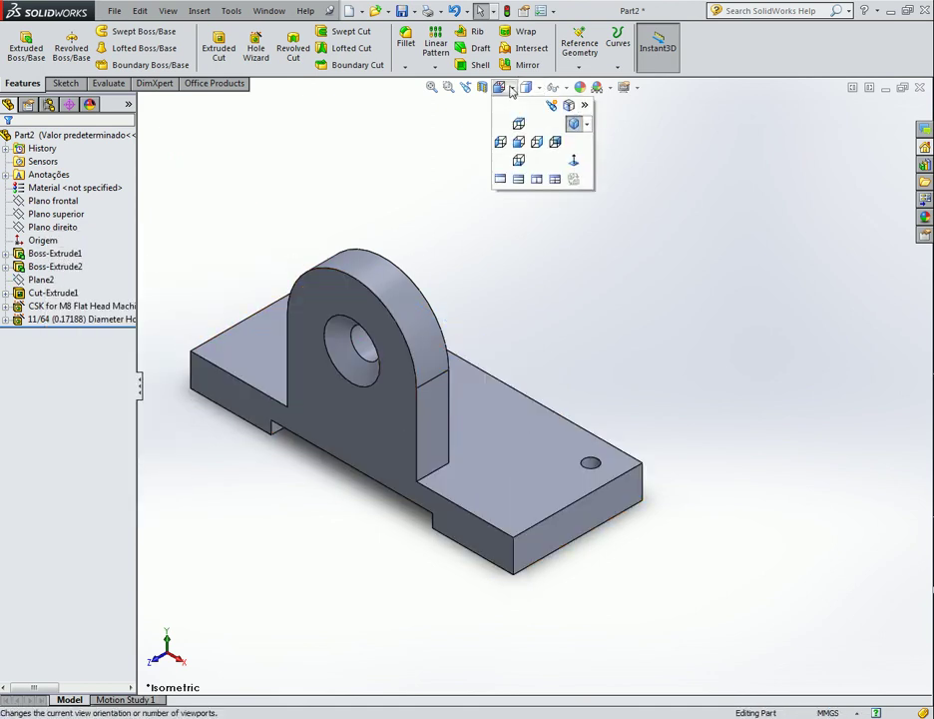
left_click(527, 89)
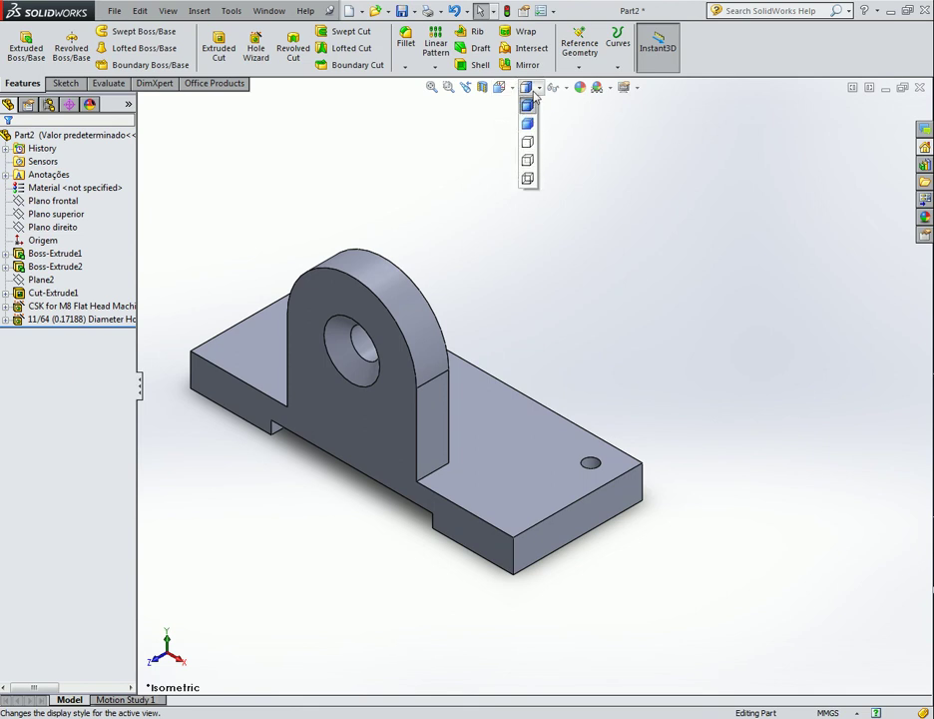
left_click(527, 123)
left_click(527, 88)
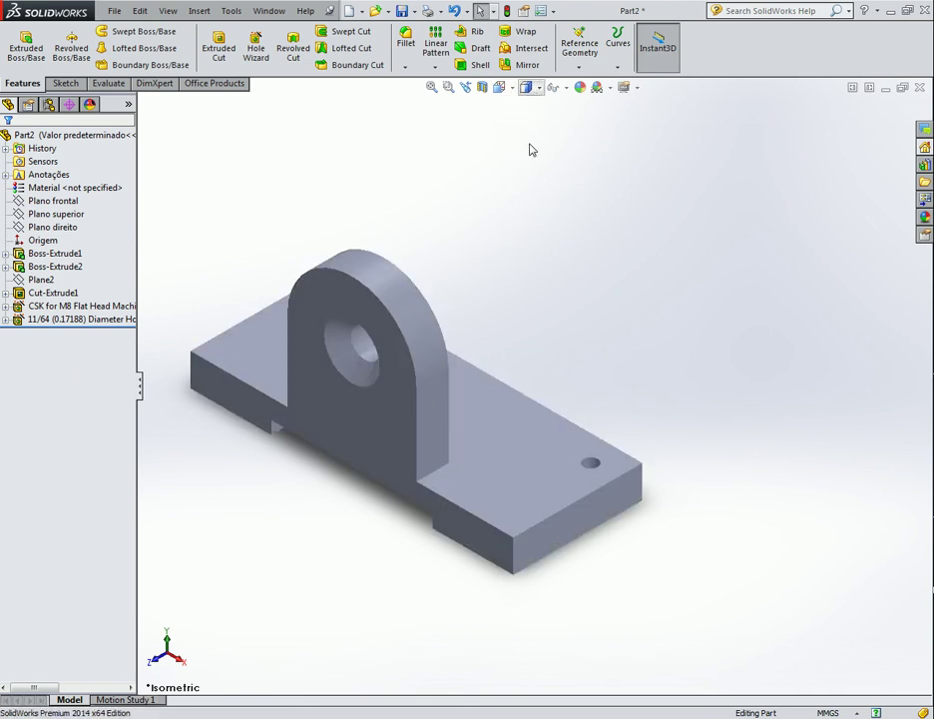
left_click(527, 141)
left_click(527, 87)
left_click(527, 160)
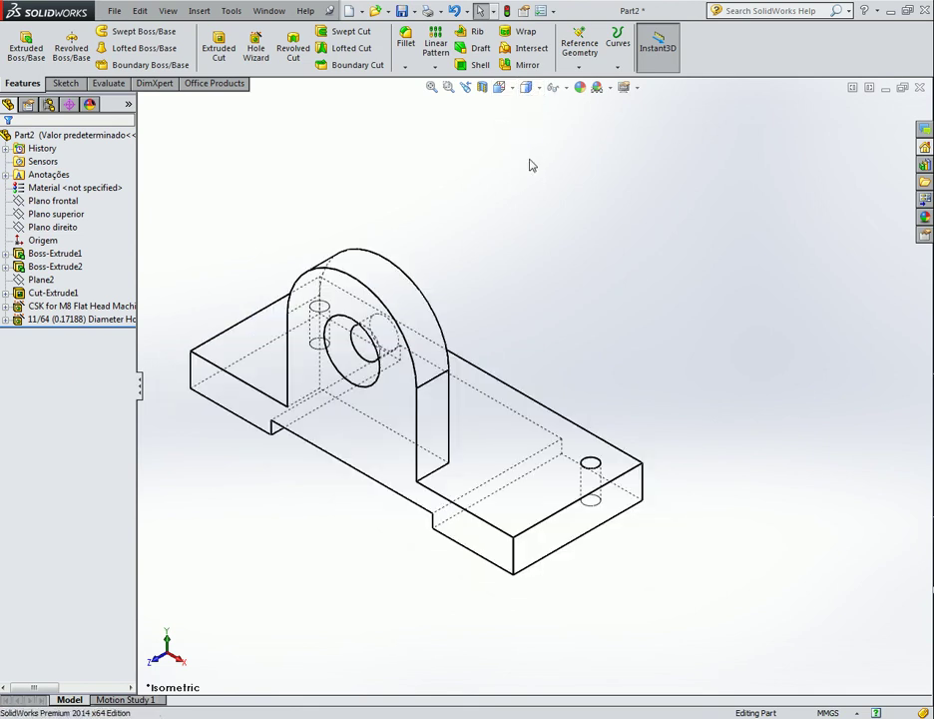
left_click(527, 88)
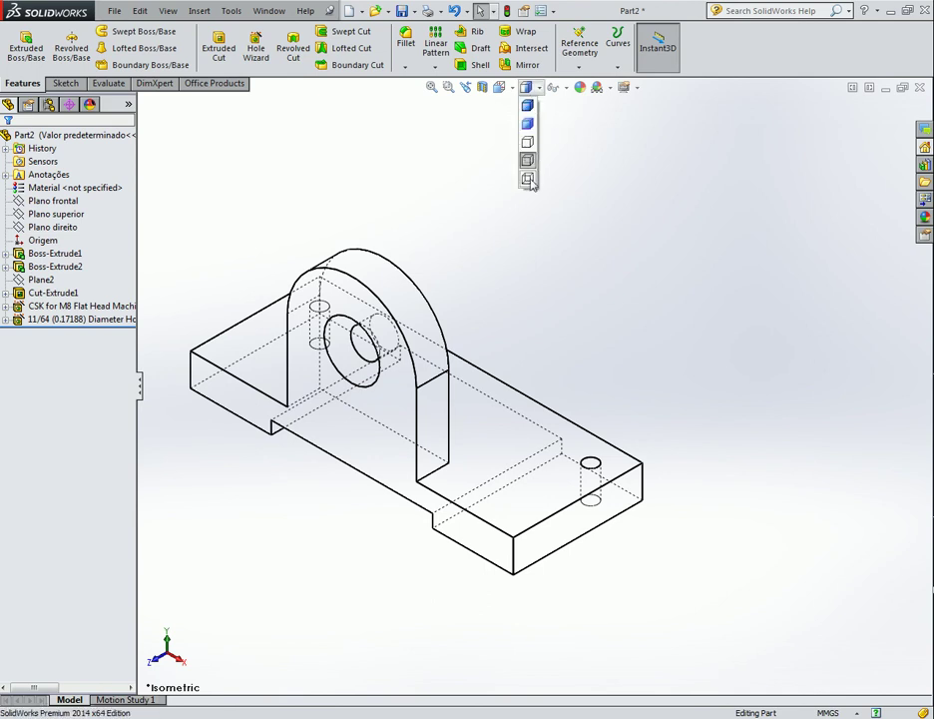
left_click(529, 178)
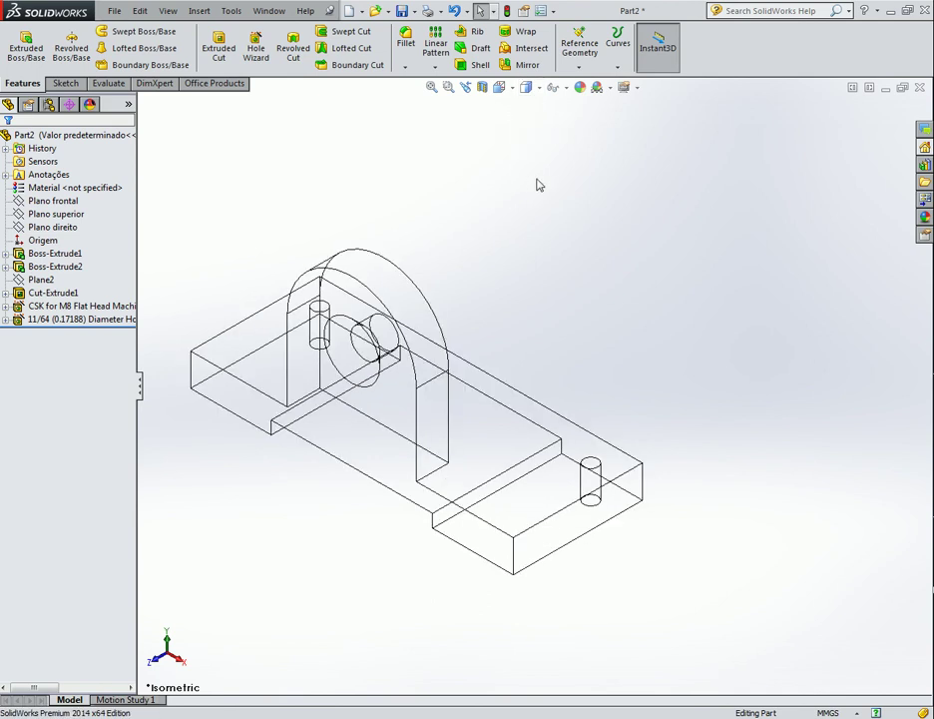
Examine the wireframe part from the top, front, left and right, and restore the isometric Shaded With Edges display.
left_click(500, 88)
left_click(519, 125)
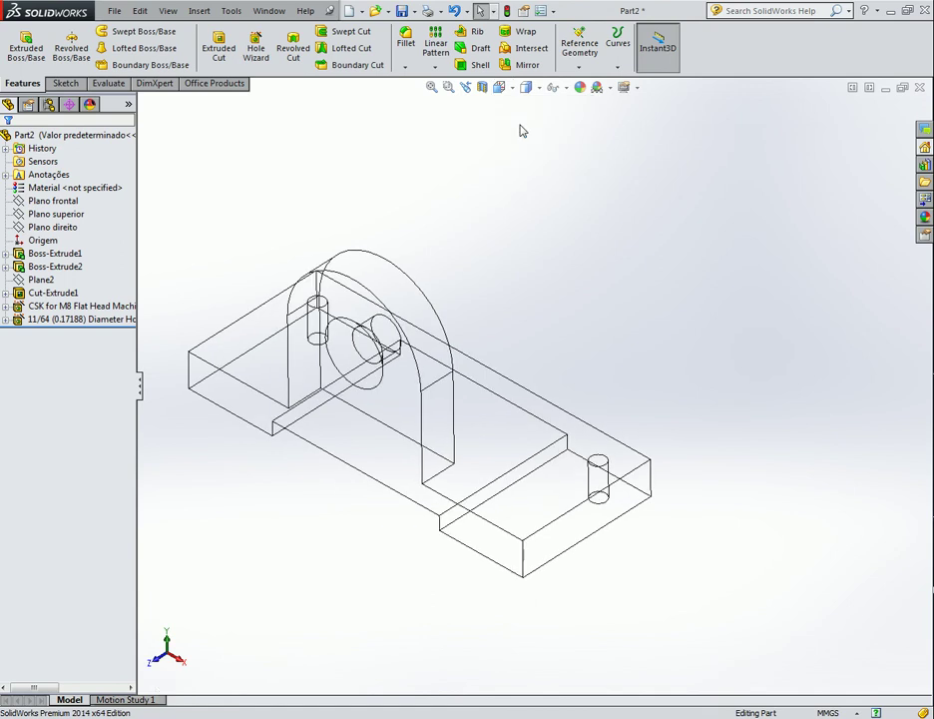
left_click(500, 89)
left_click(518, 140)
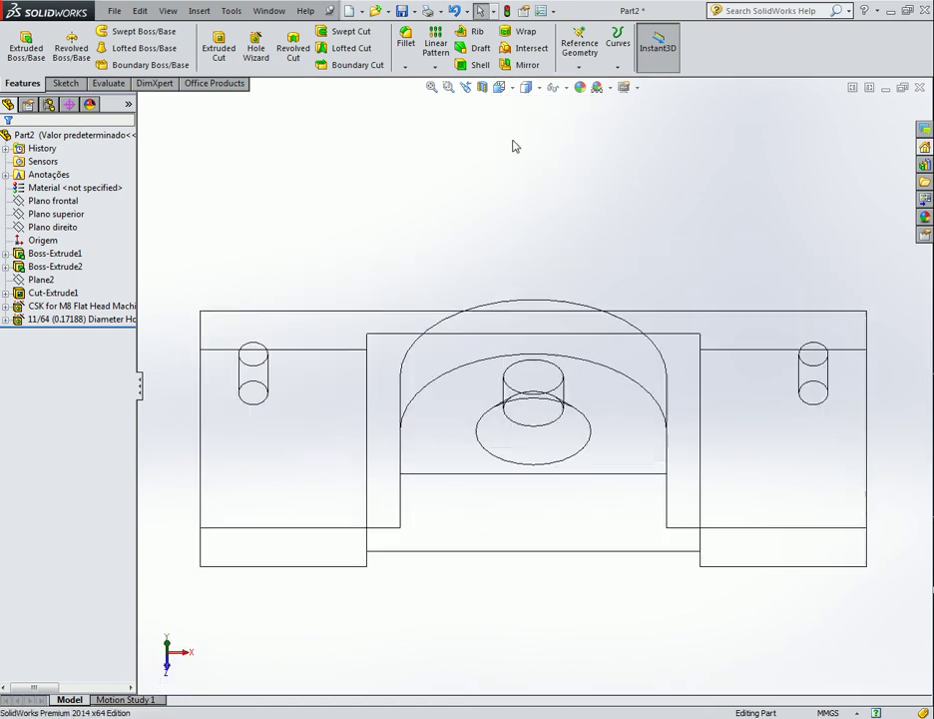
left_click(500, 88)
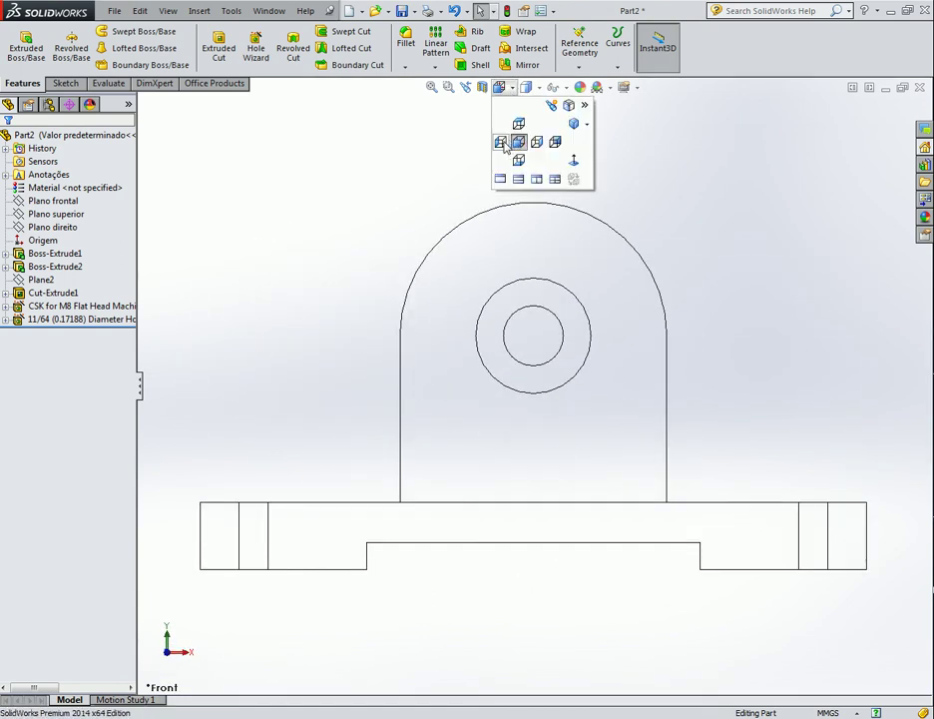
left_click(500, 141)
left_click(500, 88)
left_click(536, 142)
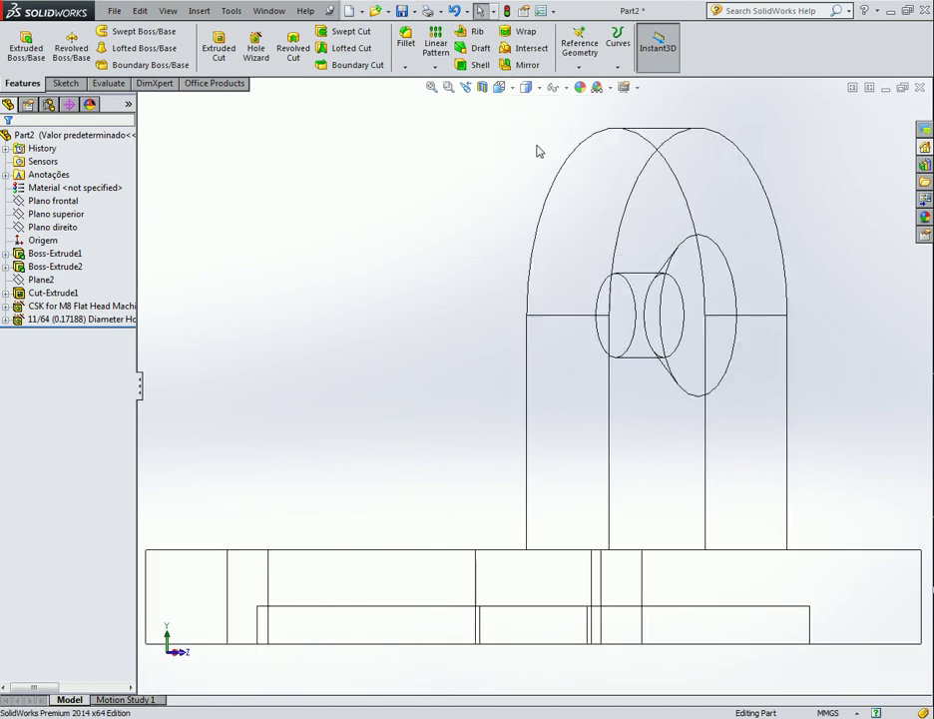
key("ctrl+1")
key("ctrl+7")
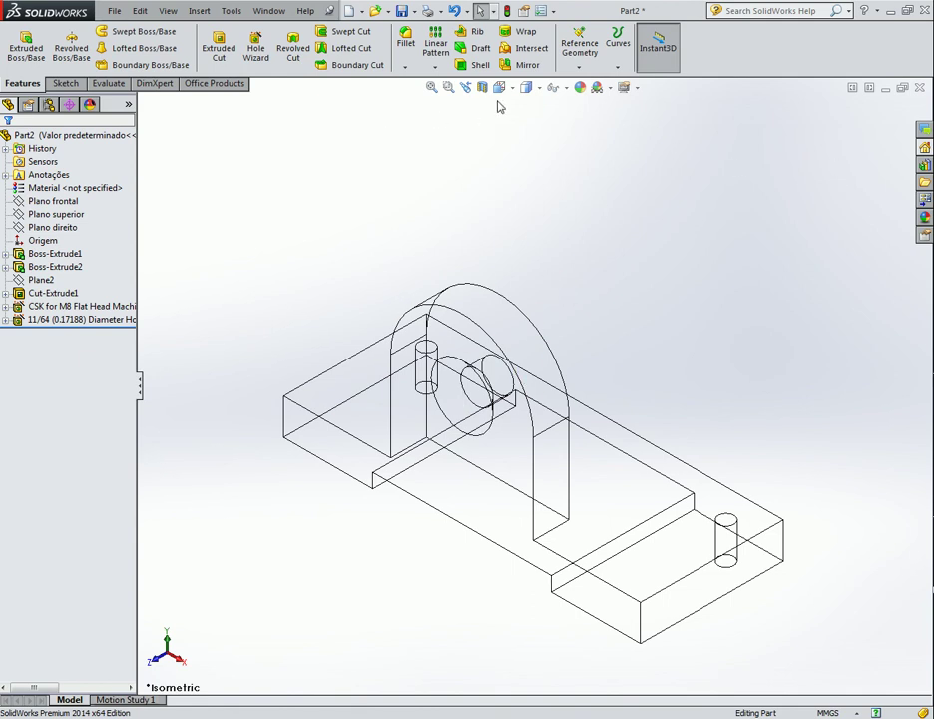
left_click(525, 87)
left_click(527, 104)
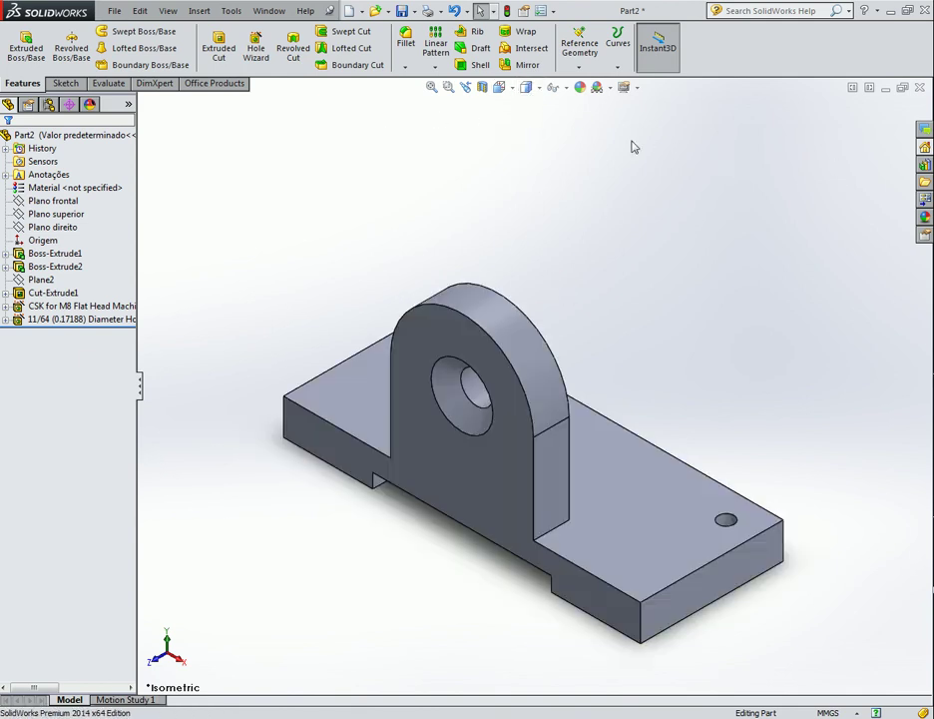